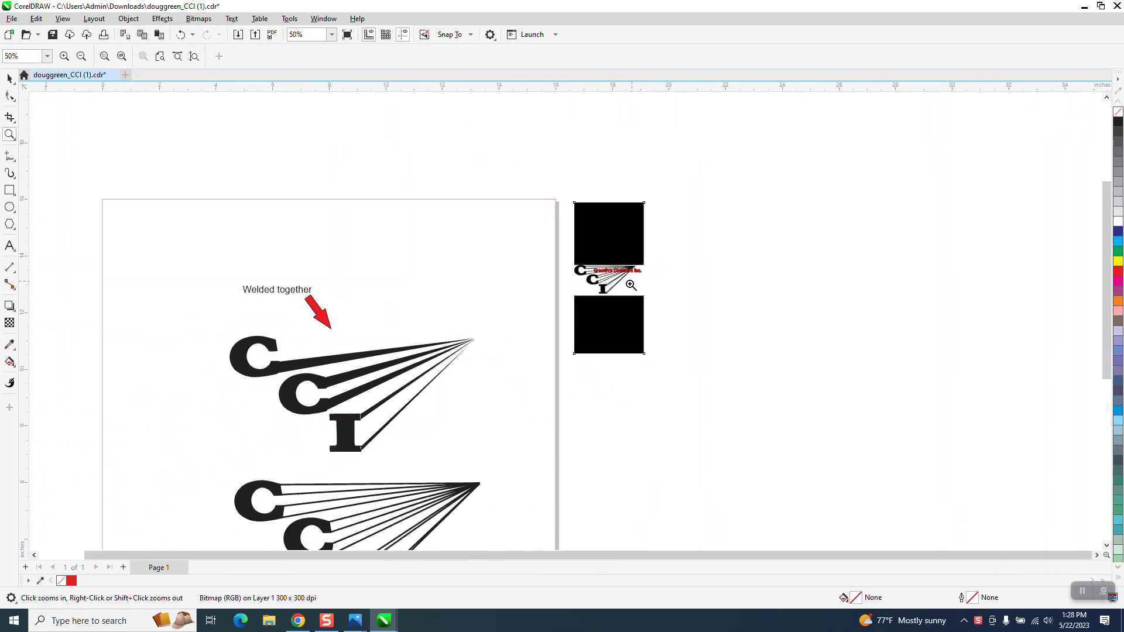
Examine the welded CCI logo up close and compare it with the reference bitmap beside the page.
left_click_drag(229, 322, 369, 416)
scroll(427, 306, "down", 5)
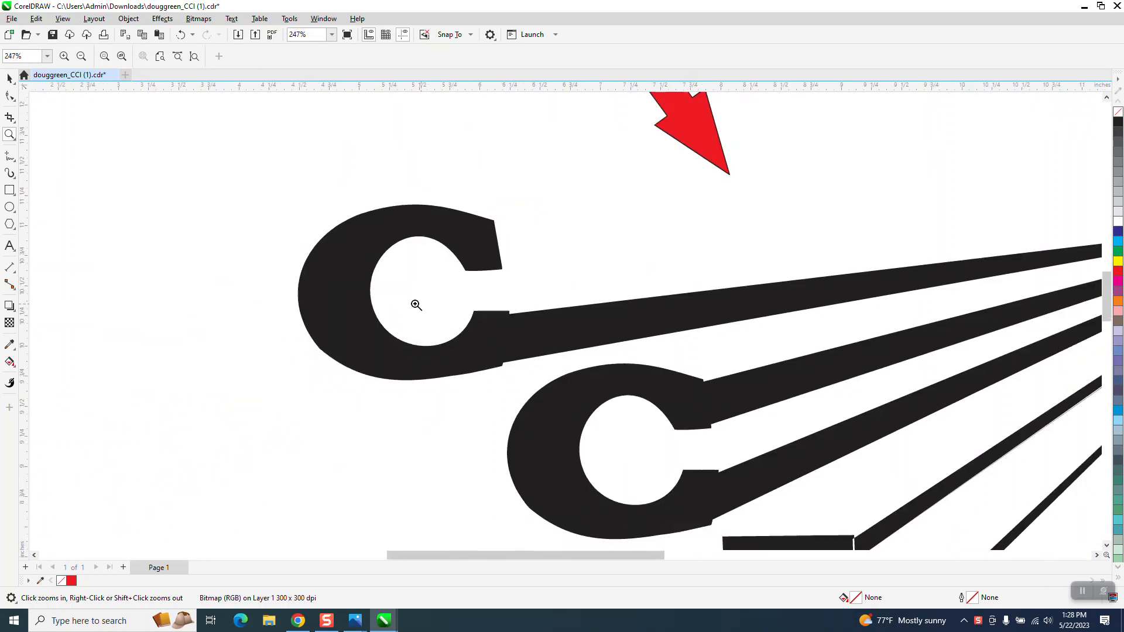
scroll(528, 371, "down", 1)
left_click_drag(860, 193, 955, 253)
scroll(283, 216, "down", 8)
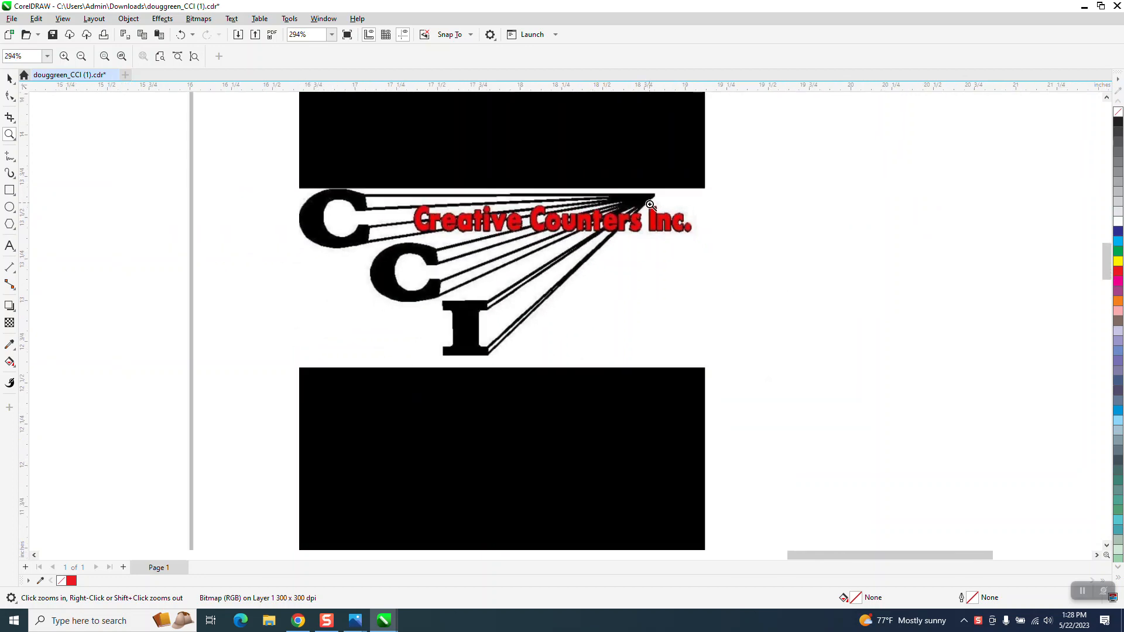
left_click_drag(196, 441, 264, 511)
scroll(330, 486, "down", 4)
scroll(516, 464, "down", 3)
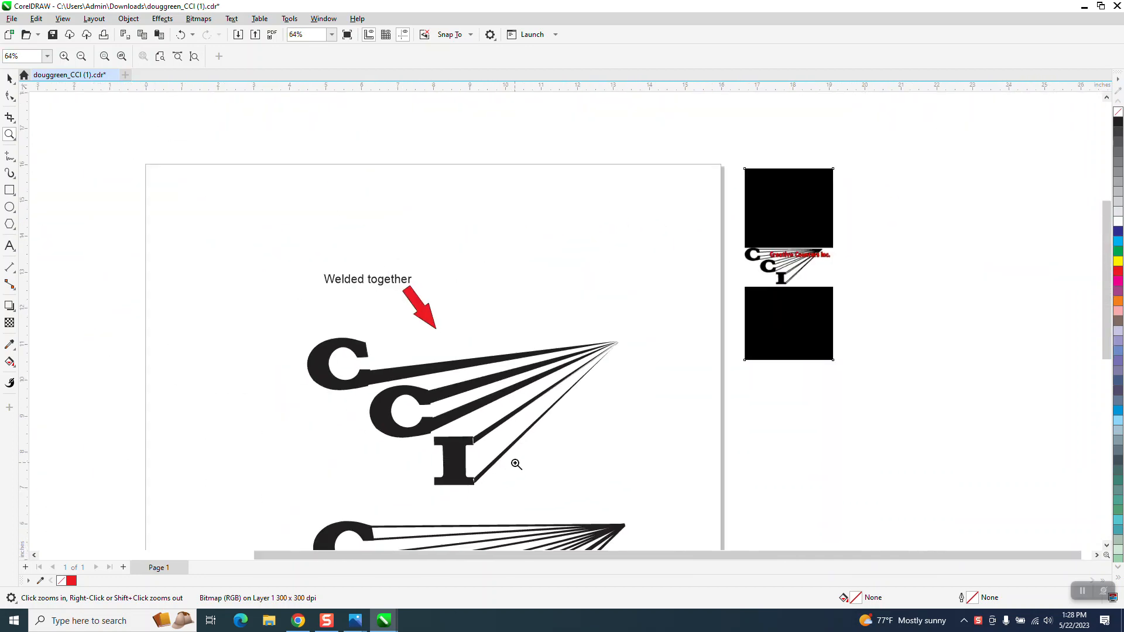
scroll(466, 448, "down", 2)
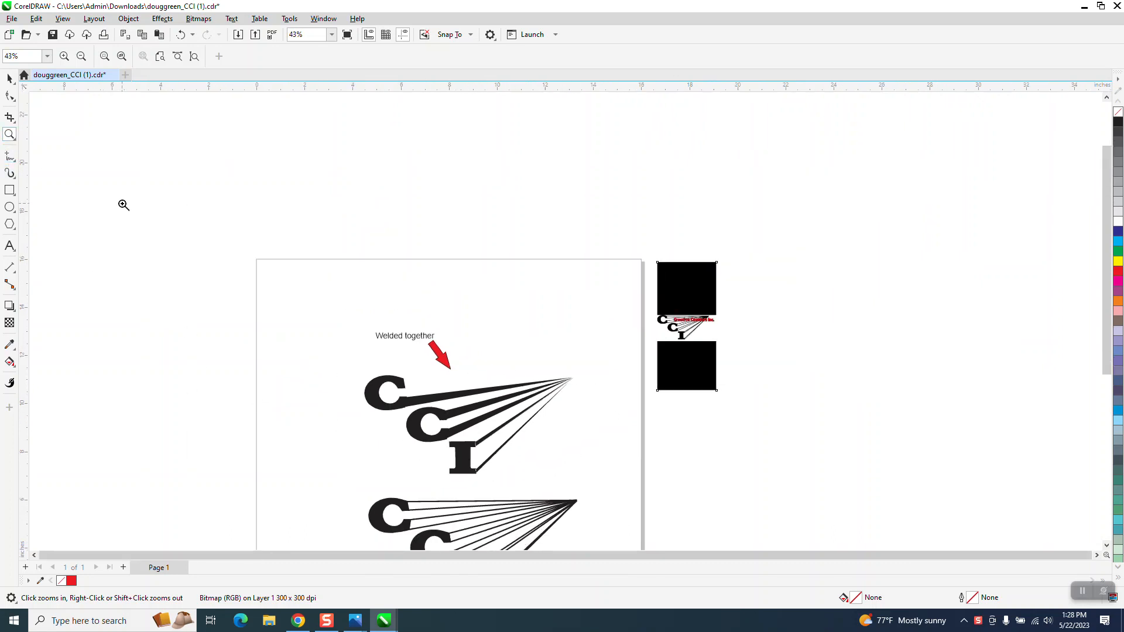
Place a vertical and a horizontal guideline crossing at the point where the upper logo's rays converge.
left_click_drag(354, 350, 720, 515)
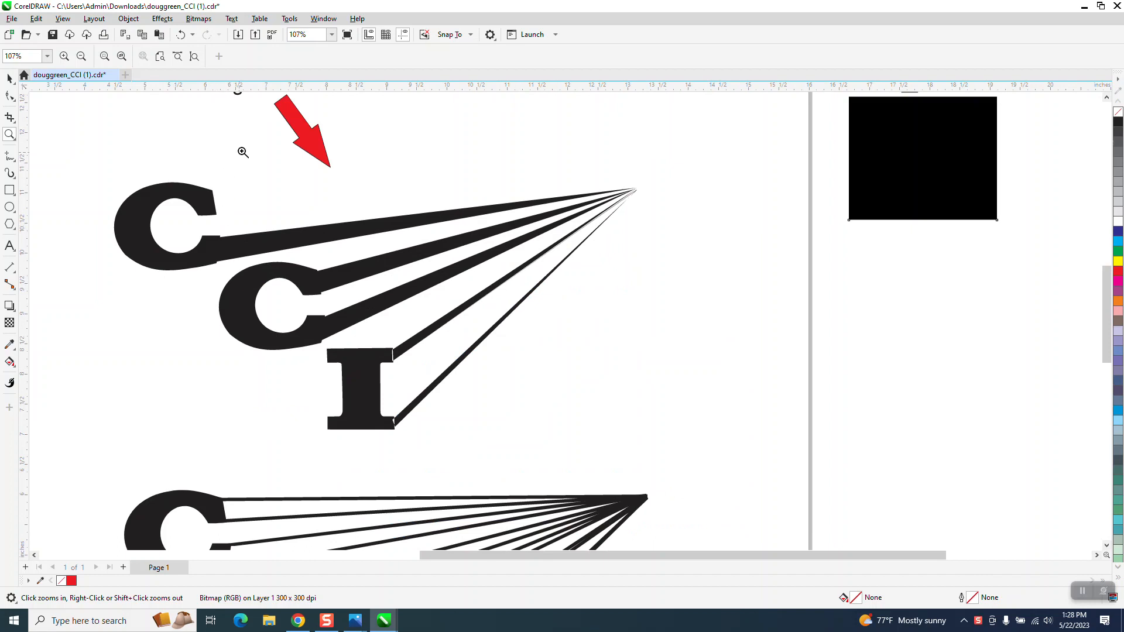
left_click_drag(26, 112, 643, 191)
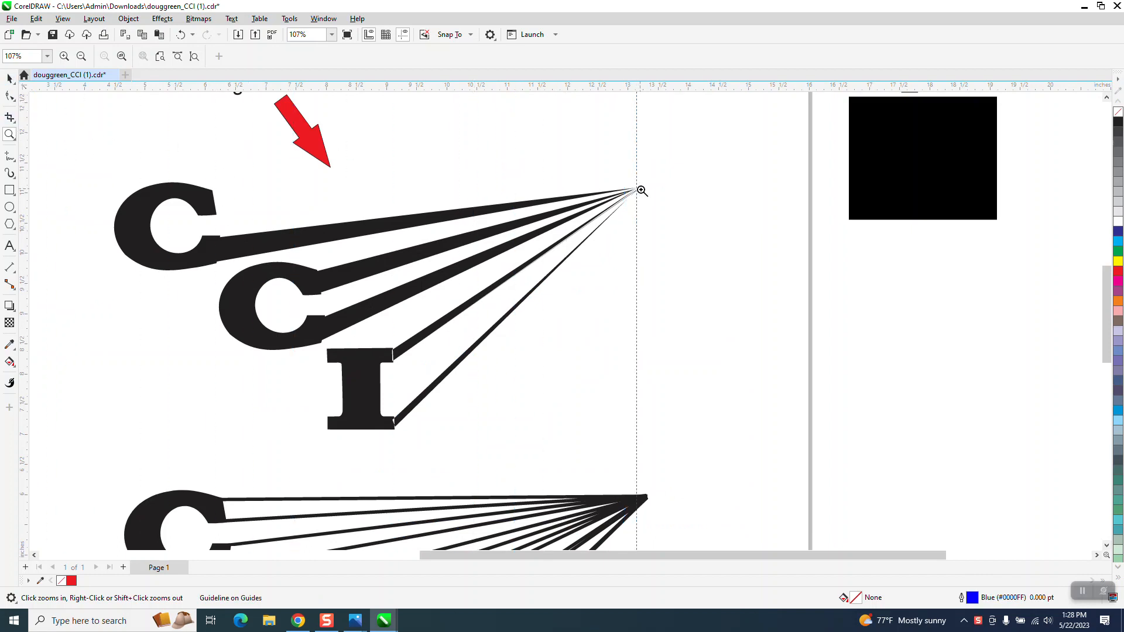
left_click_drag(629, 87, 636, 190)
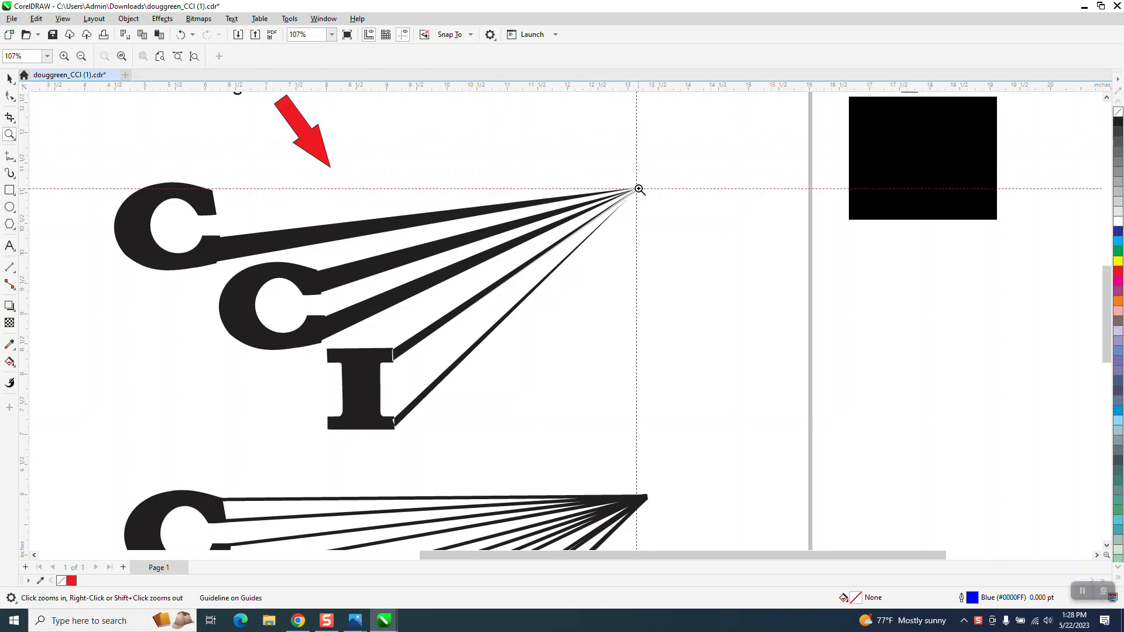
Remove the fill from the upper welded CCI logo and give it a black outline.
left_click(8, 79)
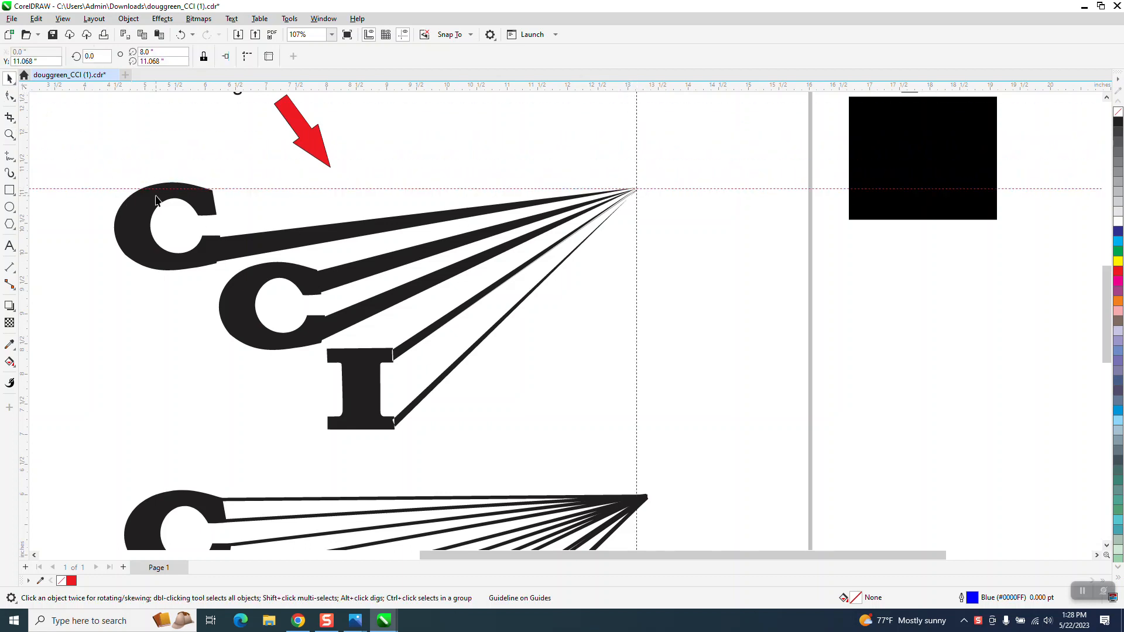
left_click(163, 199)
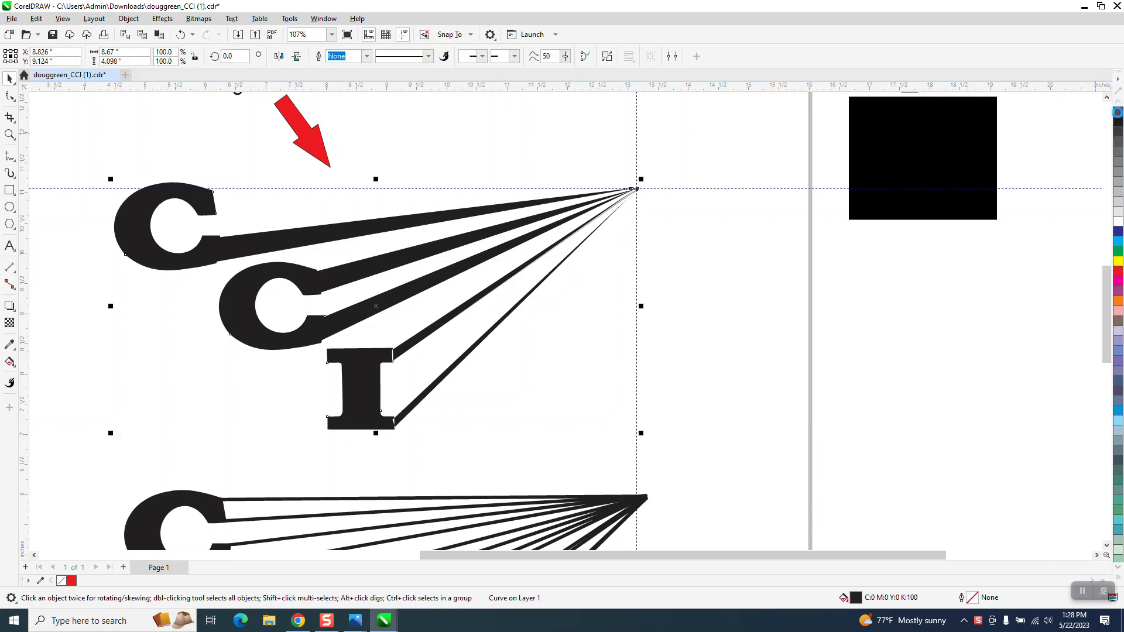
left_click(1118, 111)
right_click(1118, 121)
Draw a two-point line joining the lower and upper arm corners across the first C's opening.
left_click(9, 134)
left_click_drag(176, 163, 398, 332)
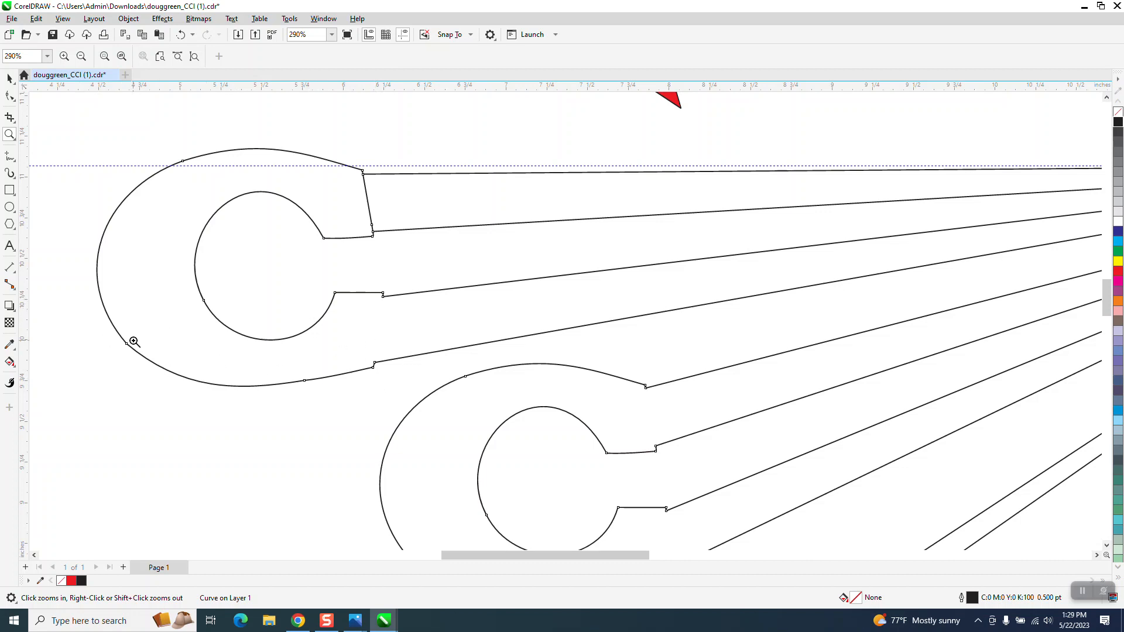
left_click(9, 156)
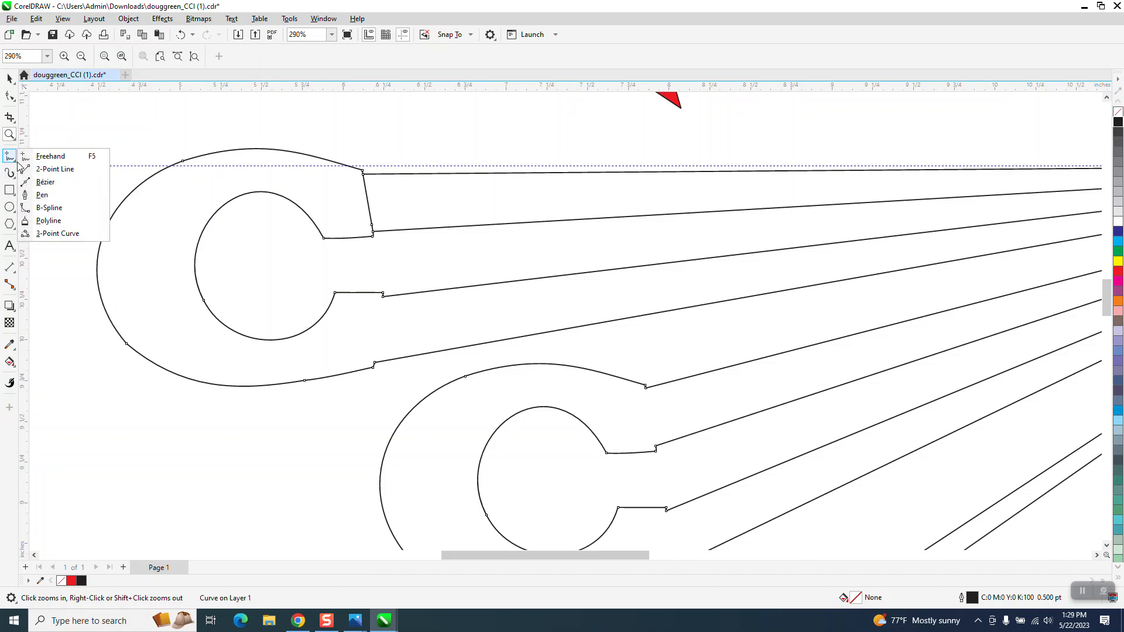
left_click(54, 170)
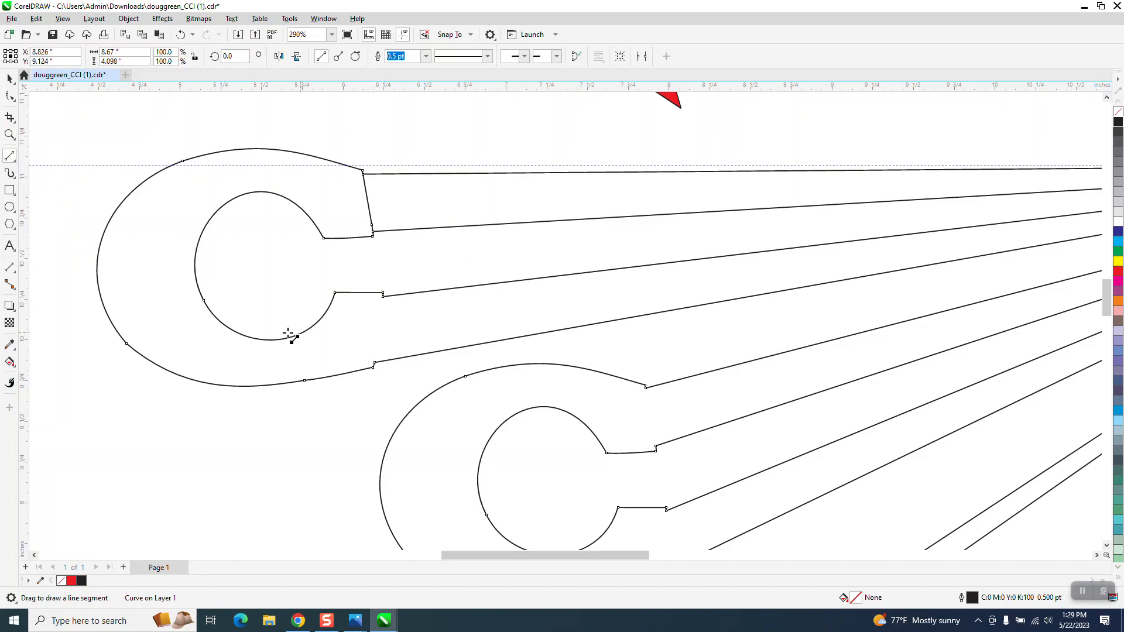
left_click(10, 135)
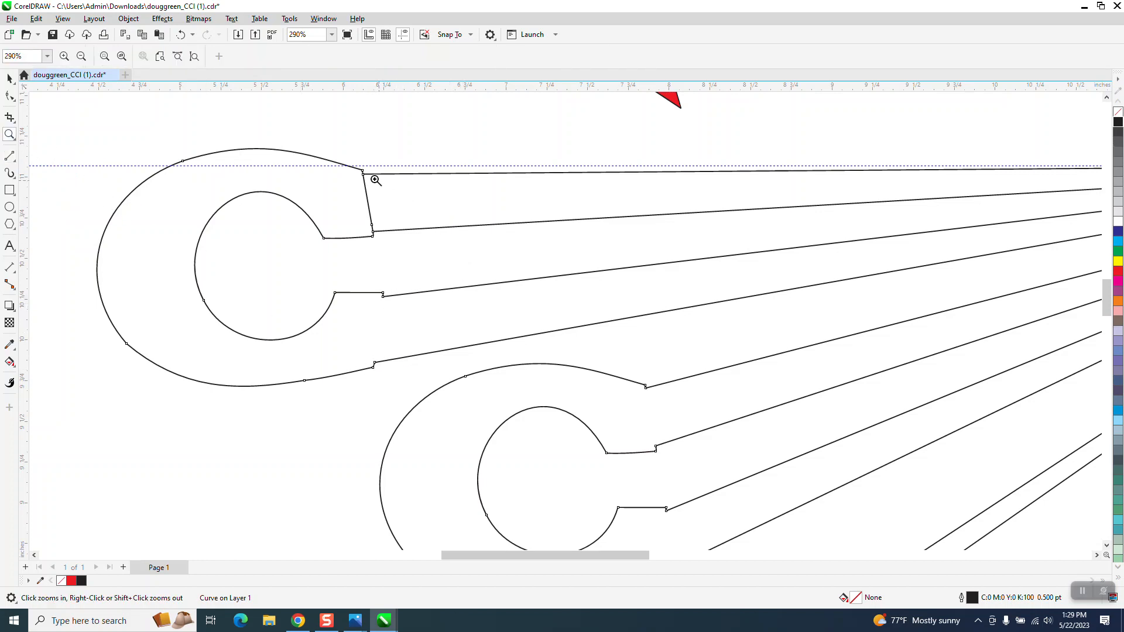
left_click(320, 236)
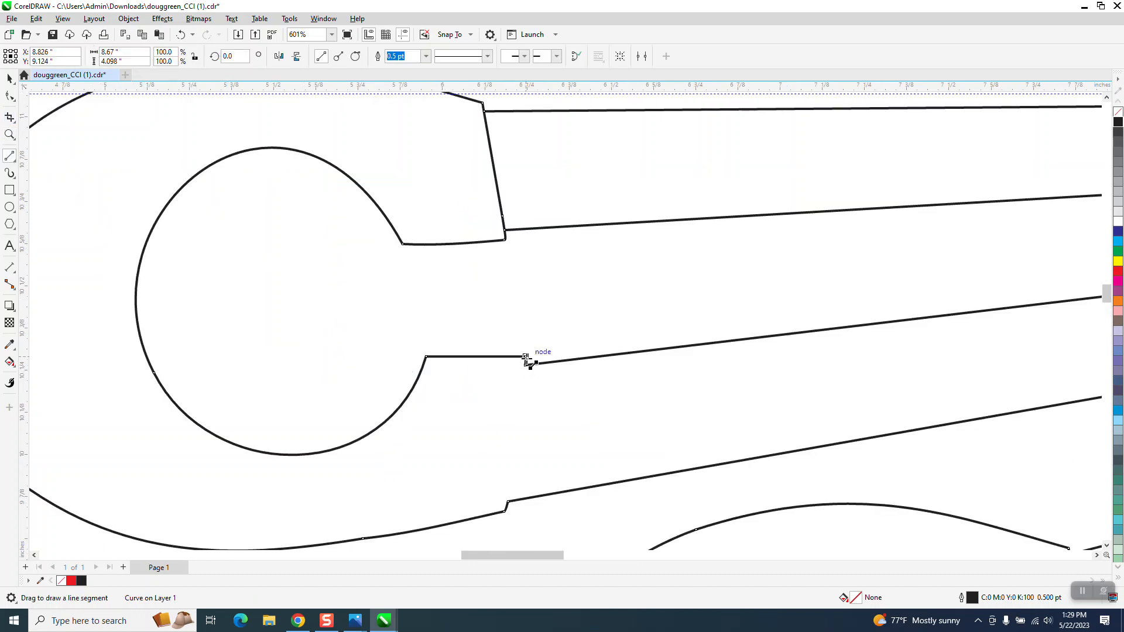
left_click_drag(525, 364, 504, 240)
scroll(380, 269, "down", 2)
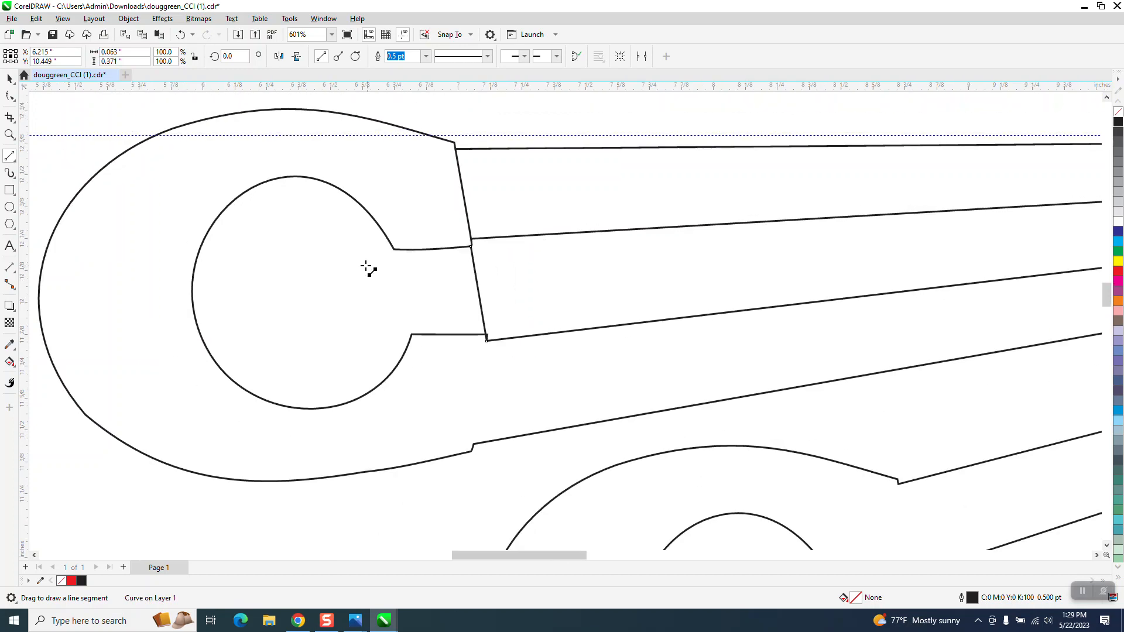
Use Virtual Segment Delete to remove the two ray lines at the first C's upper arm and the line across its opening.
left_click(13, 120)
left_click(64, 144)
left_click_drag(486, 192, 502, 259)
left_click_drag(401, 270, 450, 277)
Set the outline width of the unfilled CCI logo and the leftover line piece to Hairline.
left_click(10, 135)
left_click_drag(397, 234, 541, 384)
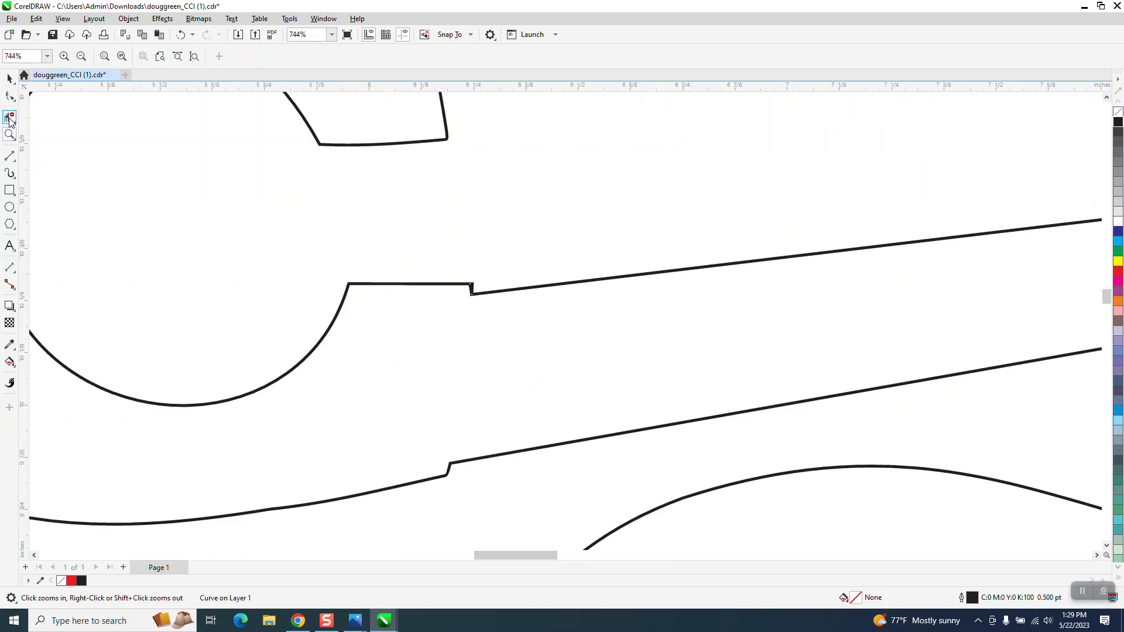
left_click(15, 162)
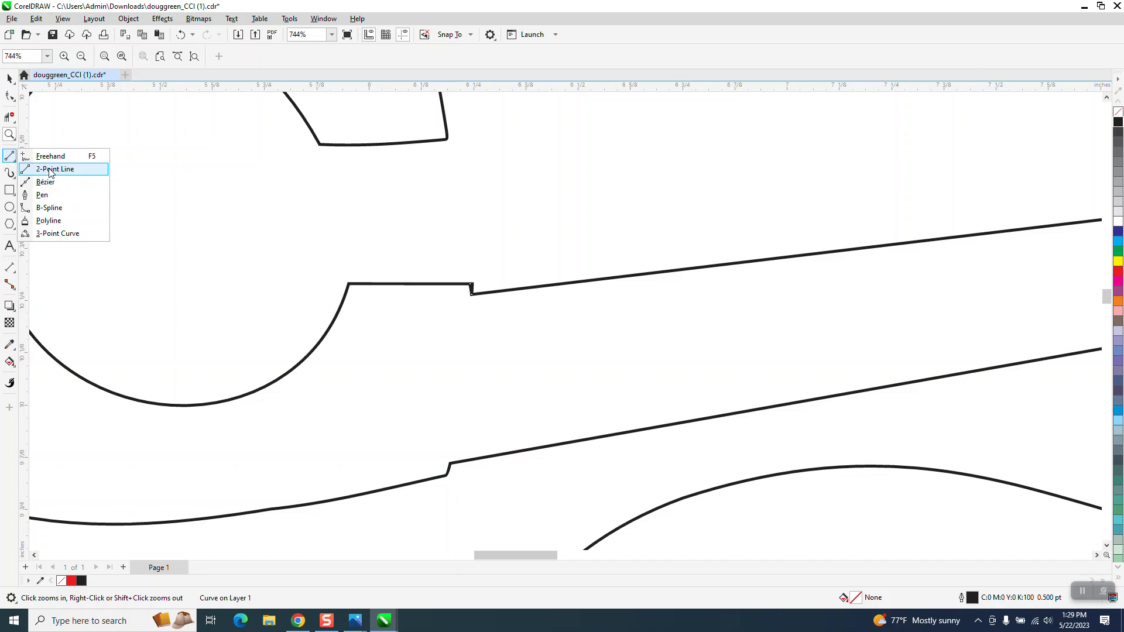
left_click(50, 170)
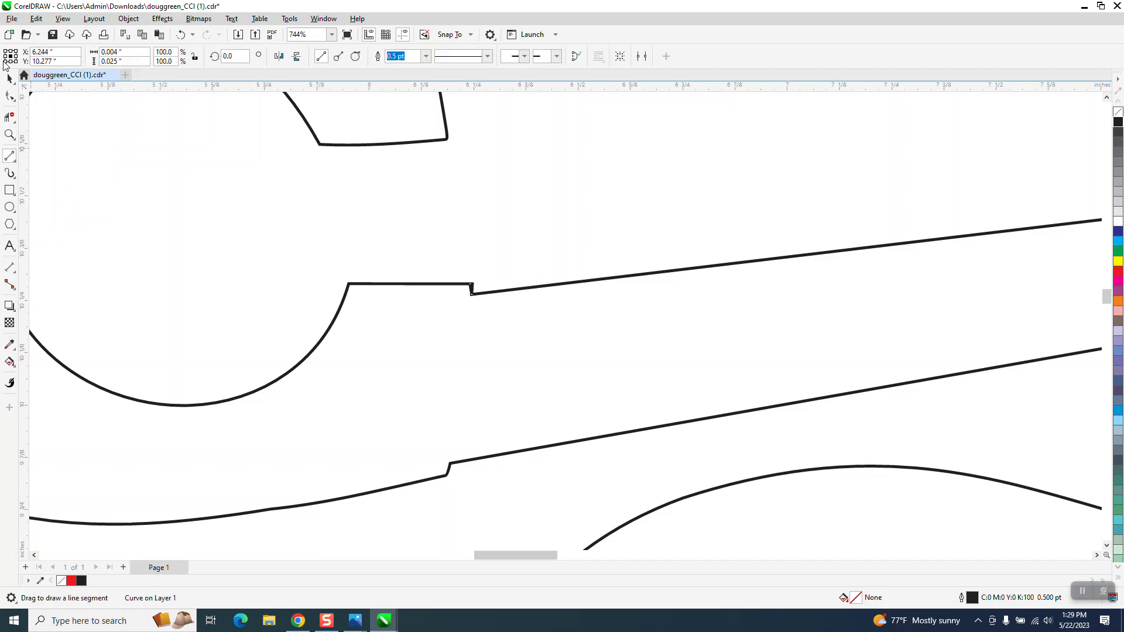
left_click(10, 77)
scroll(407, 236, "down", 5)
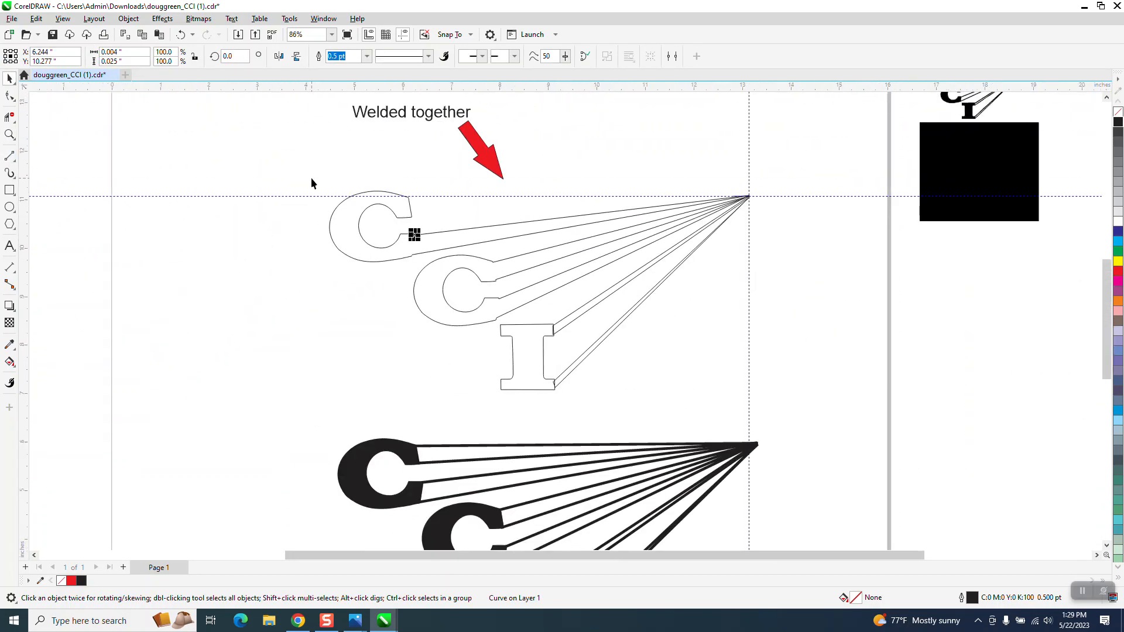
left_click_drag(697, 346, 800, 407)
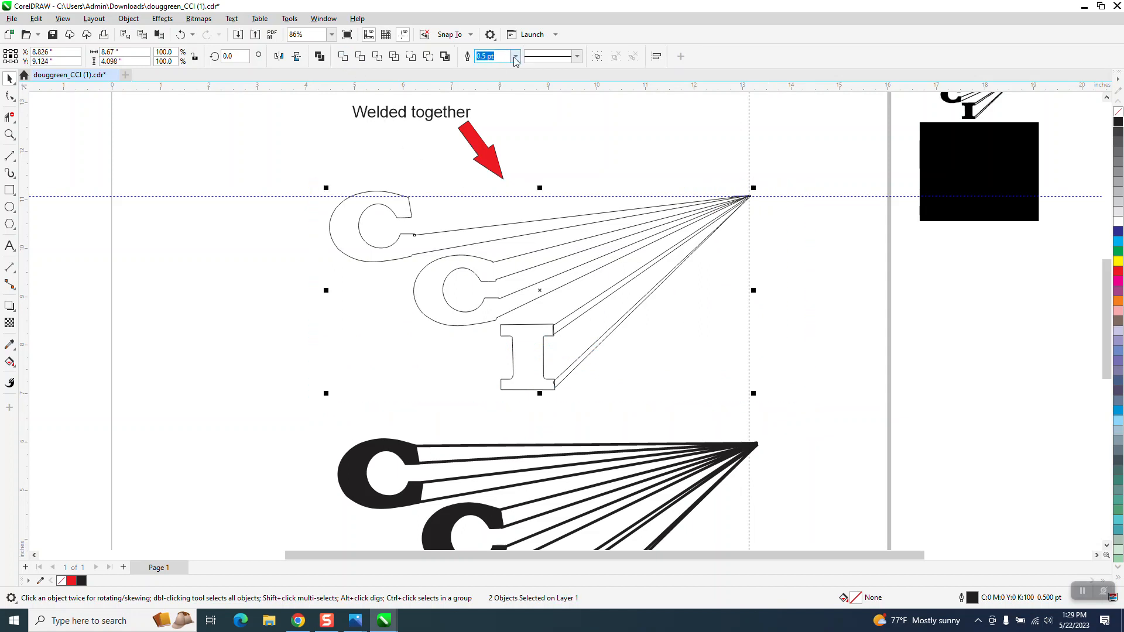
left_click(516, 58)
left_click(489, 80)
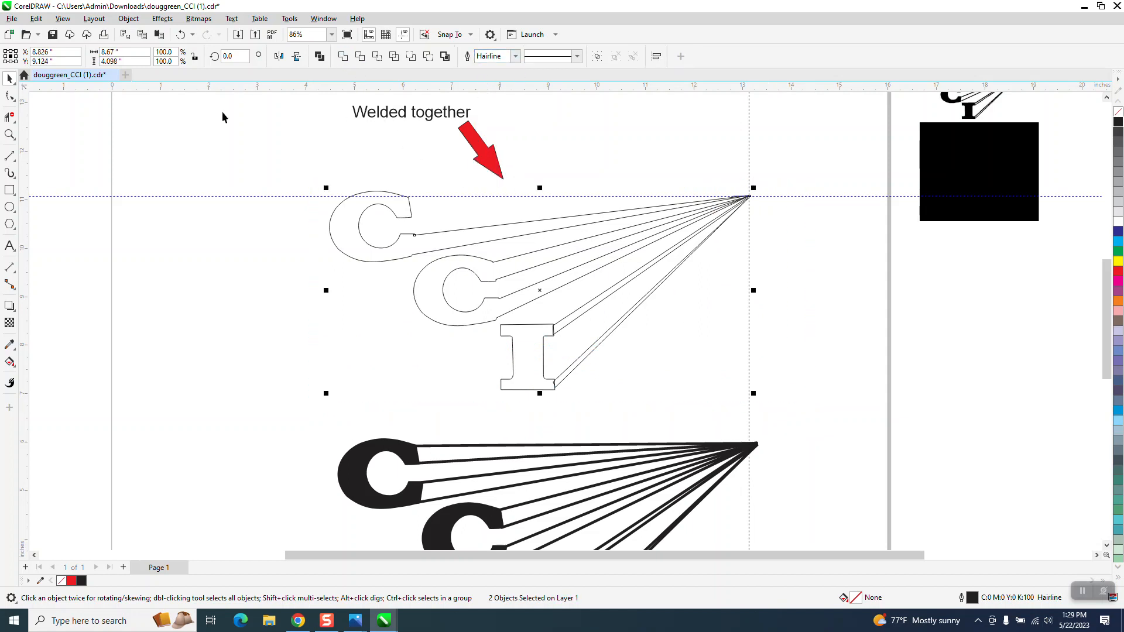
Remove the leftover line stub at the end of the first C's lower arm with Virtual Segment Delete.
left_click(10, 134)
left_click_drag(538, 278, 539, 278)
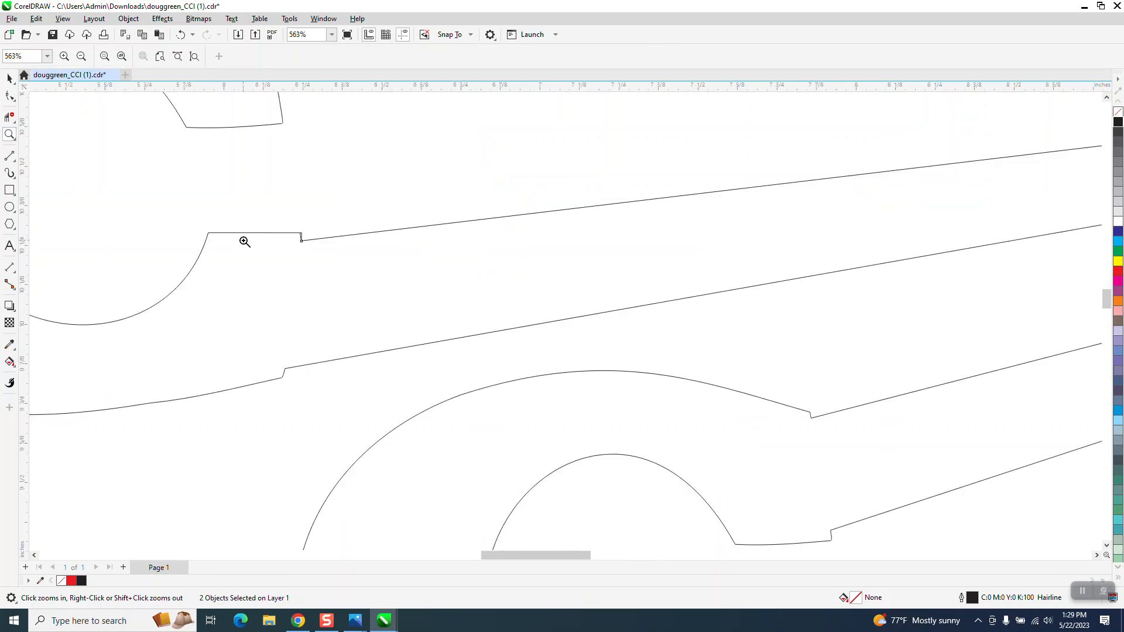
left_click_drag(245, 242, 520, 306)
left_click(11, 117)
left_click(253, 181)
scroll(276, 193, "down", 3)
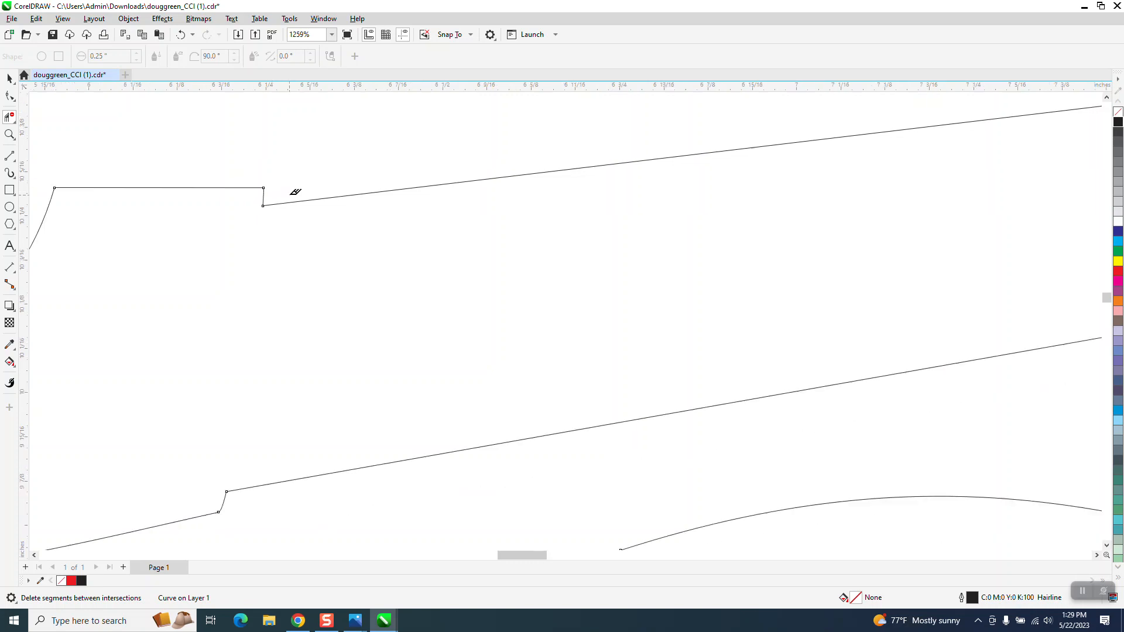
Draw a two-point line closing the end of the first C's lower arm between its upper and lower corner nodes.
left_click(18, 162)
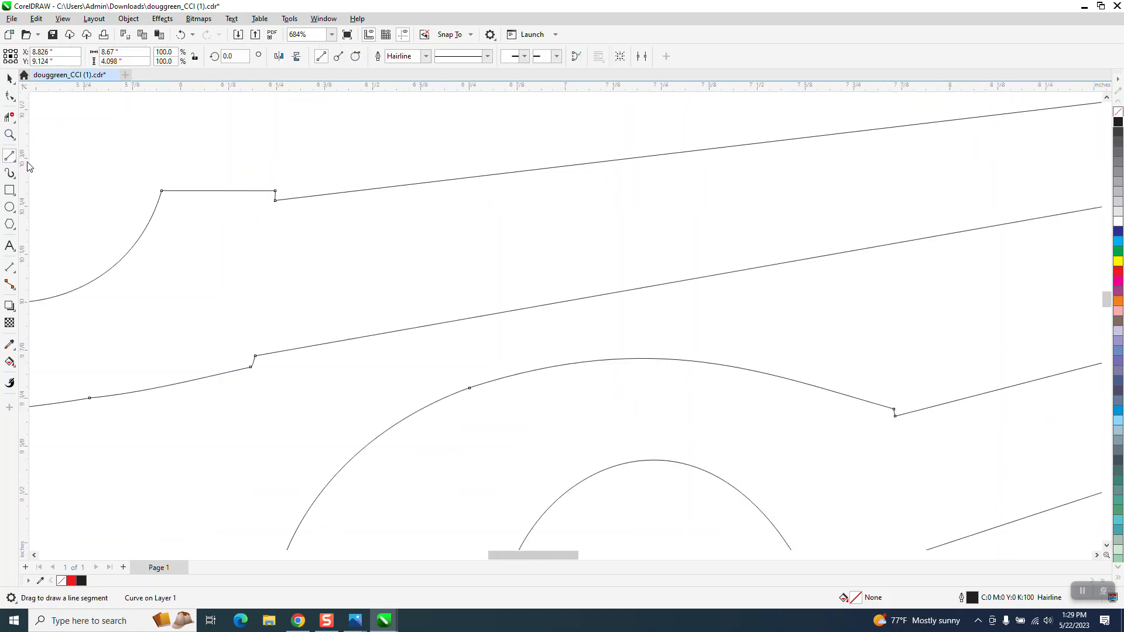
left_click(15, 161)
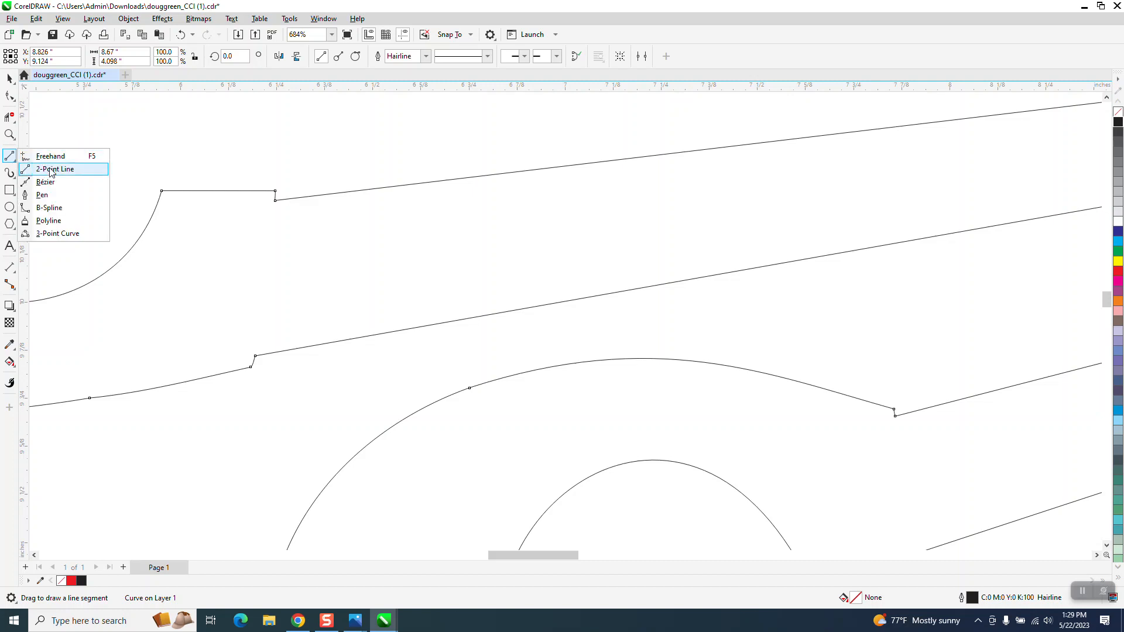
left_click(44, 168)
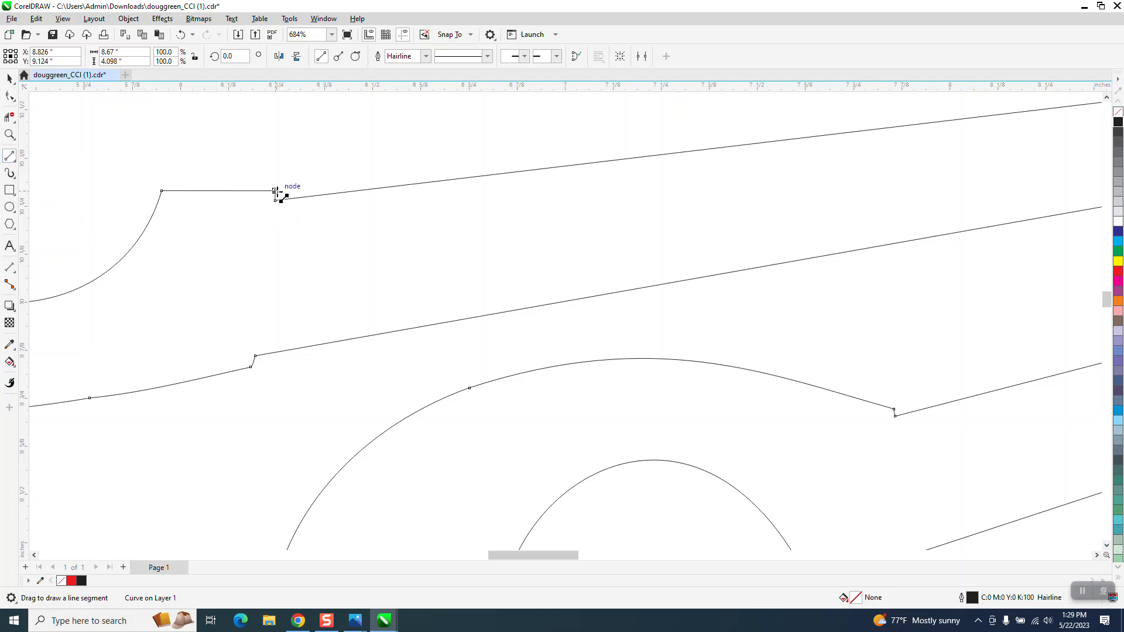
mouse_move(275, 190)
left_mouse_down()
mouse_move(294, 297)
mouse_move(251, 367)
left_mouse_up()
With nothing selected, set the document's default outline width for graphic objects to Hairline.
left_click(7, 79)
left_click(1090, 433)
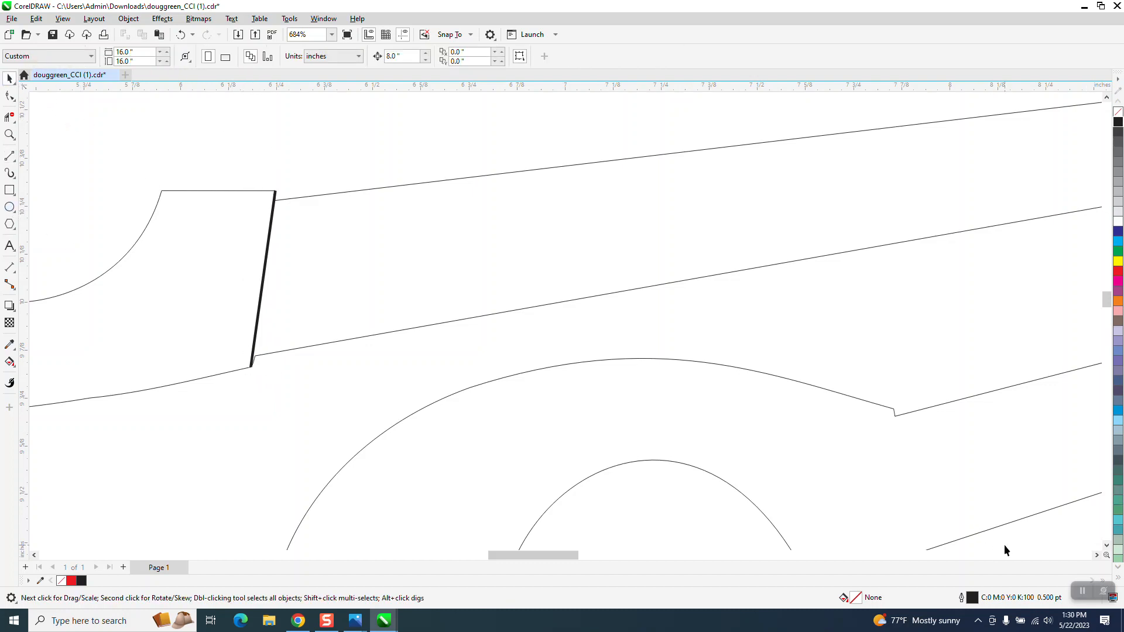
double_click(975, 600)
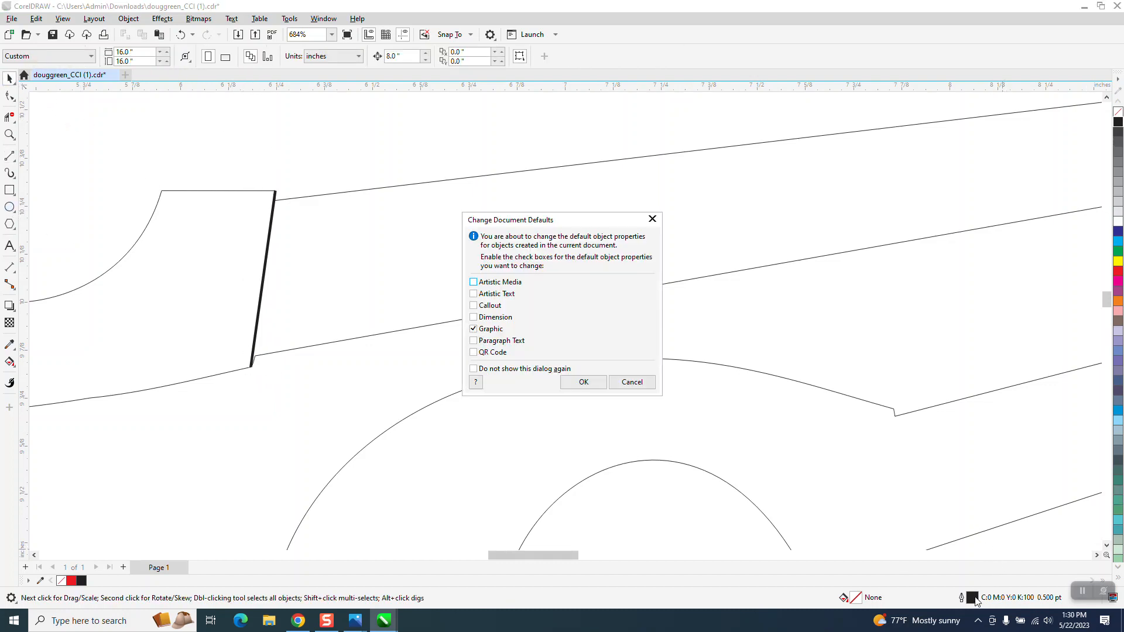
left_click(590, 388)
left_click(489, 235)
left_click(466, 243)
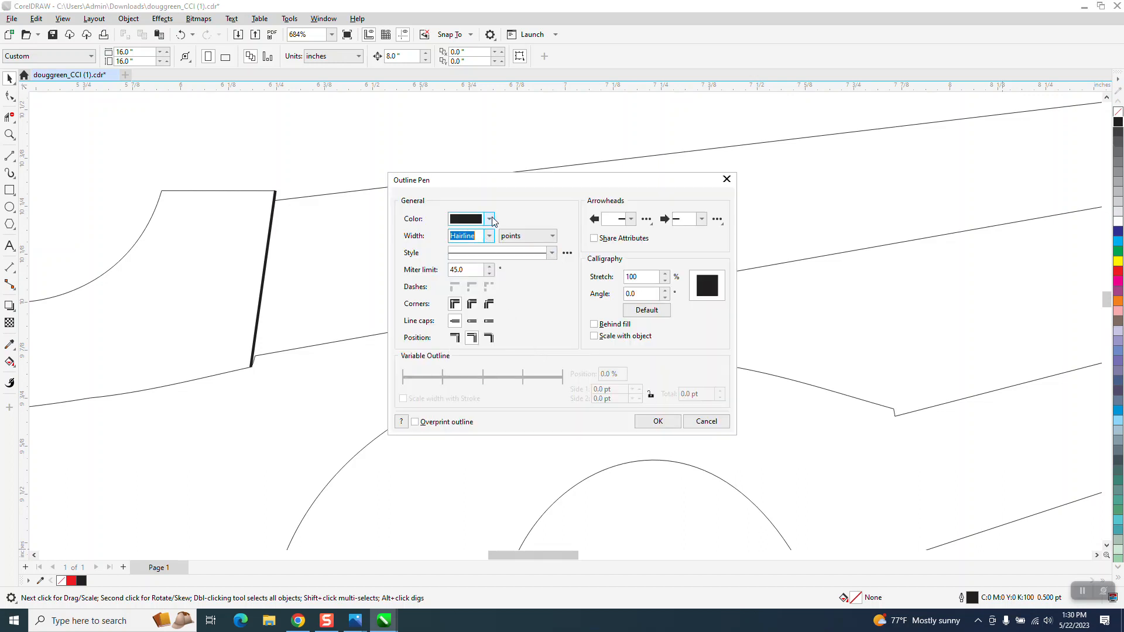
Set the default outline color to red from the CMYK palette and apply the new outline defaults.
left_click(489, 219)
left_click(565, 261)
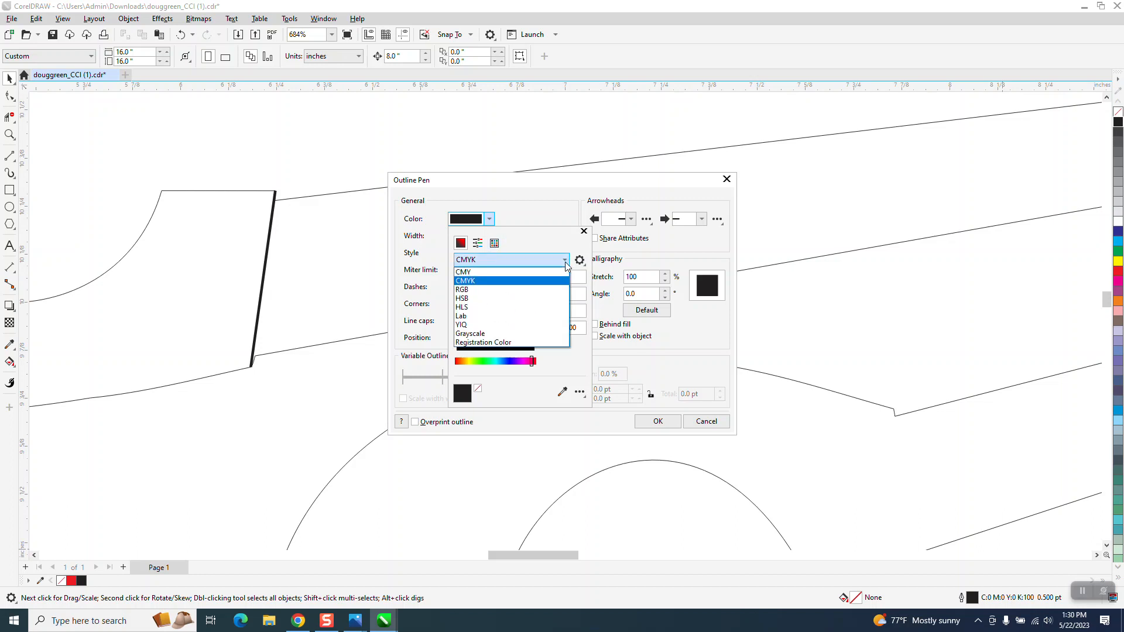
left_click(482, 290)
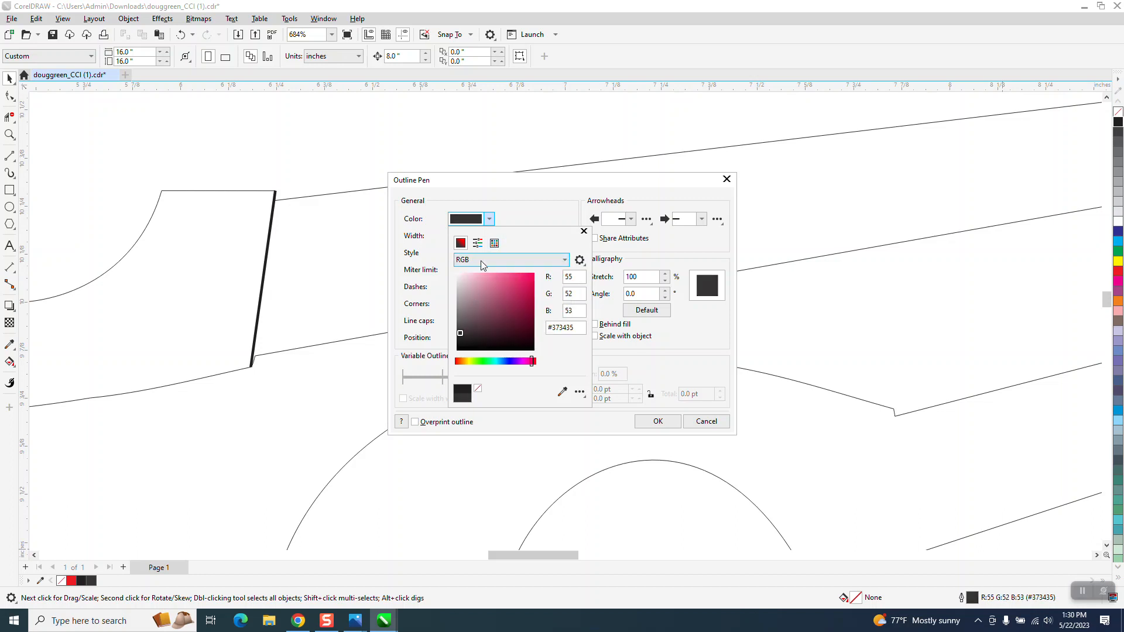
left_click(494, 243)
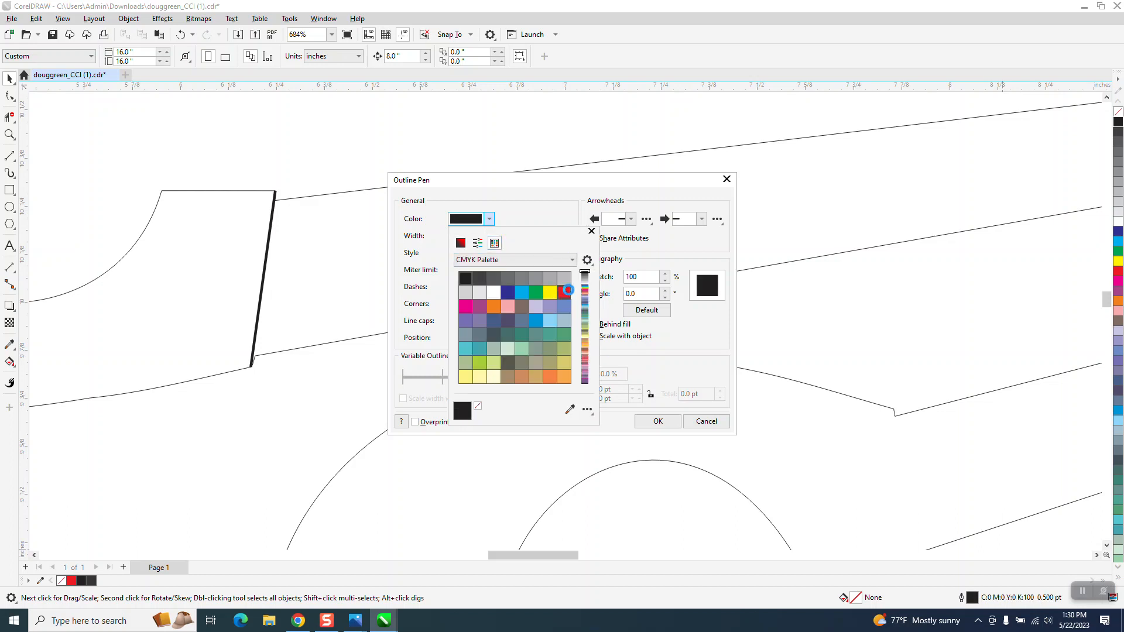
left_click(565, 293)
left_click(653, 419)
left_click(655, 421)
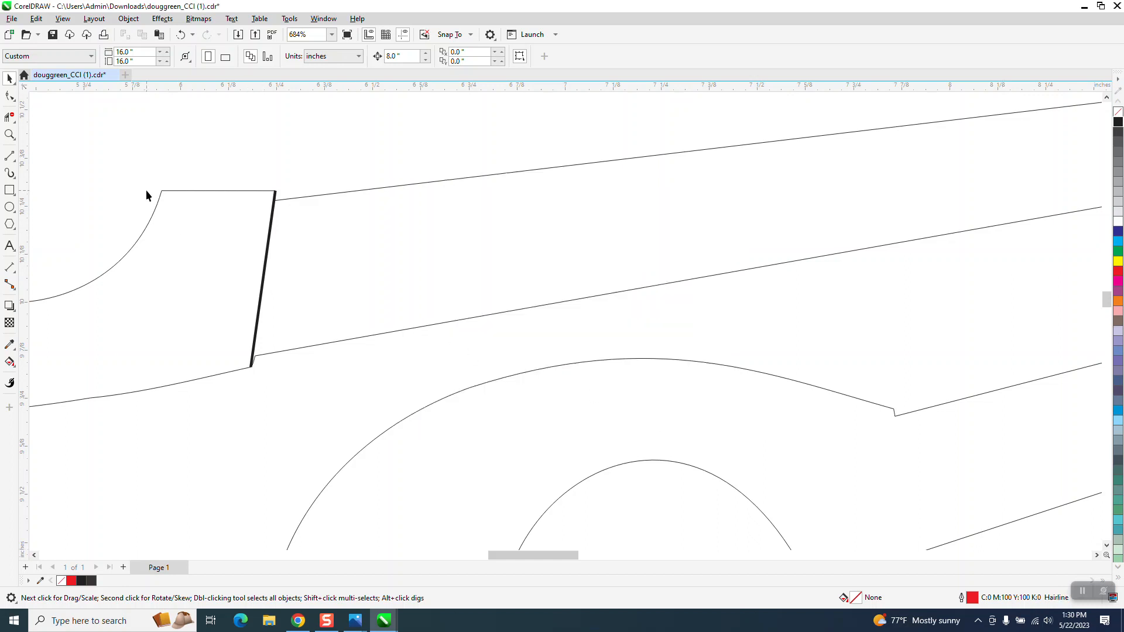
Delete the thick black line closing the end of the first C's lower arm.
left_click(266, 258)
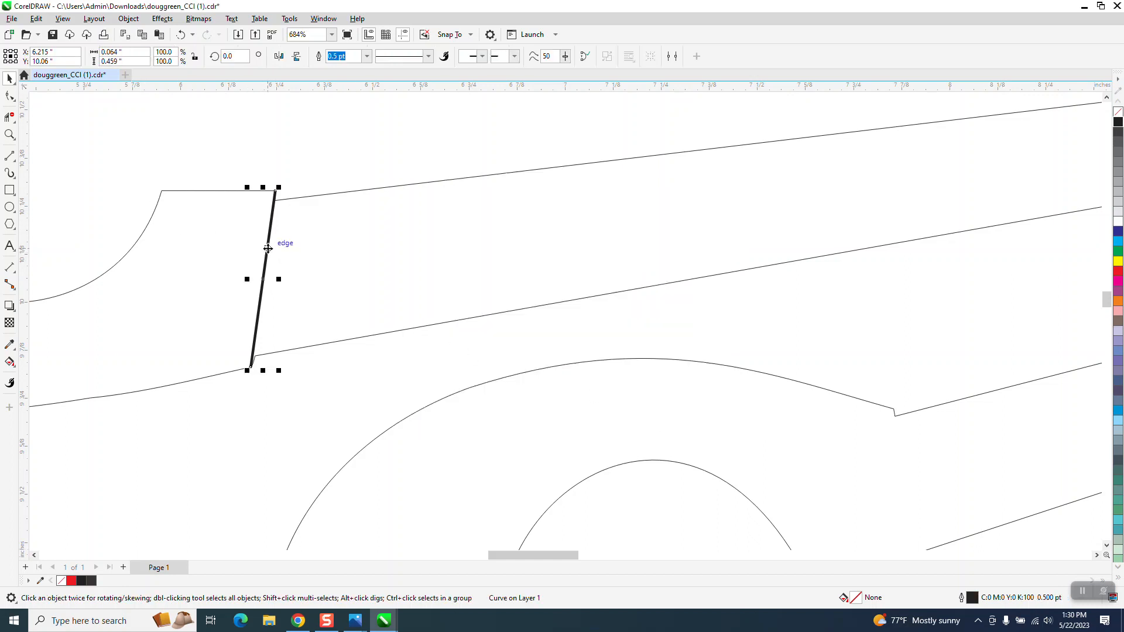
key("Delete")
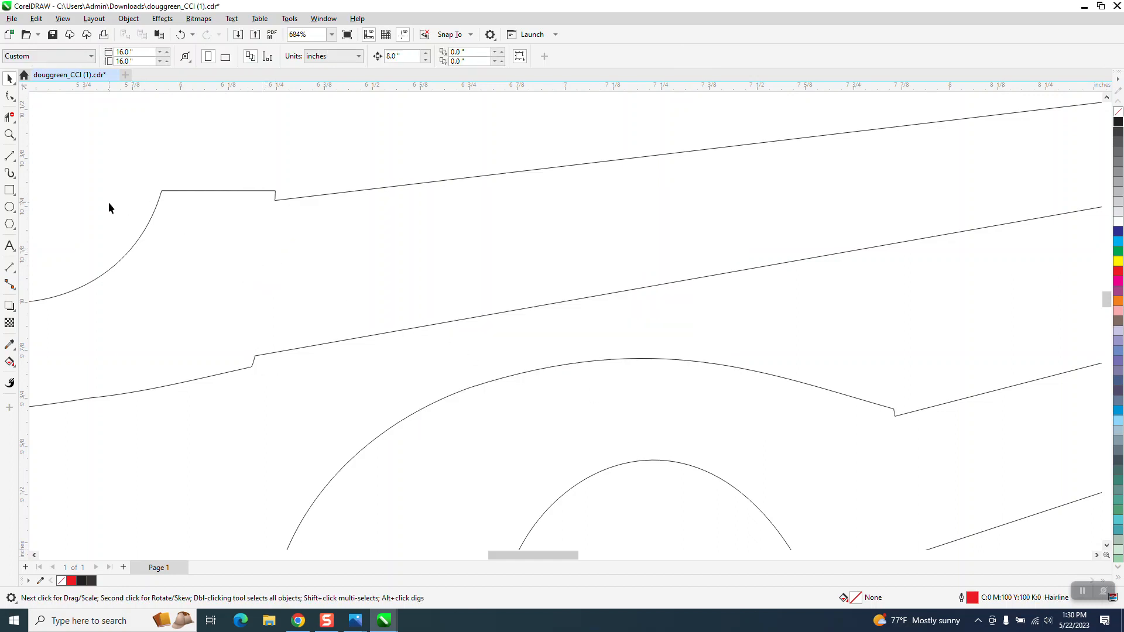
Close the end of the first C's lower arm with a two-point line and delete the ray segments attached to that arm.
left_click(15, 166)
left_click(50, 168)
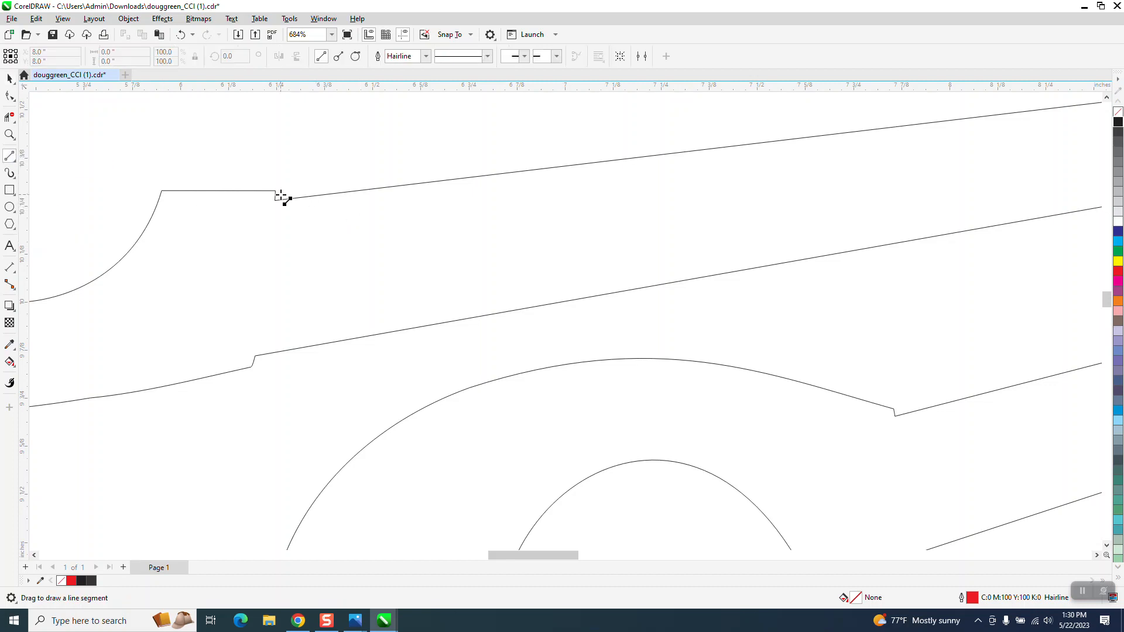
left_click_drag(275, 191, 252, 368)
left_click(10, 117)
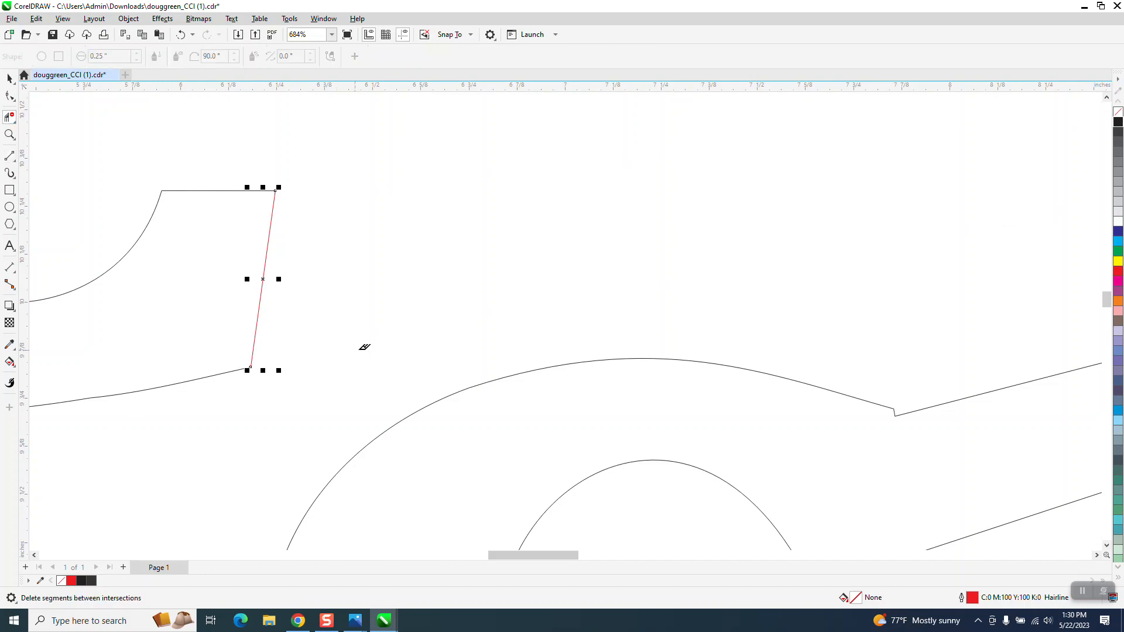
scroll(326, 289, "down", 5)
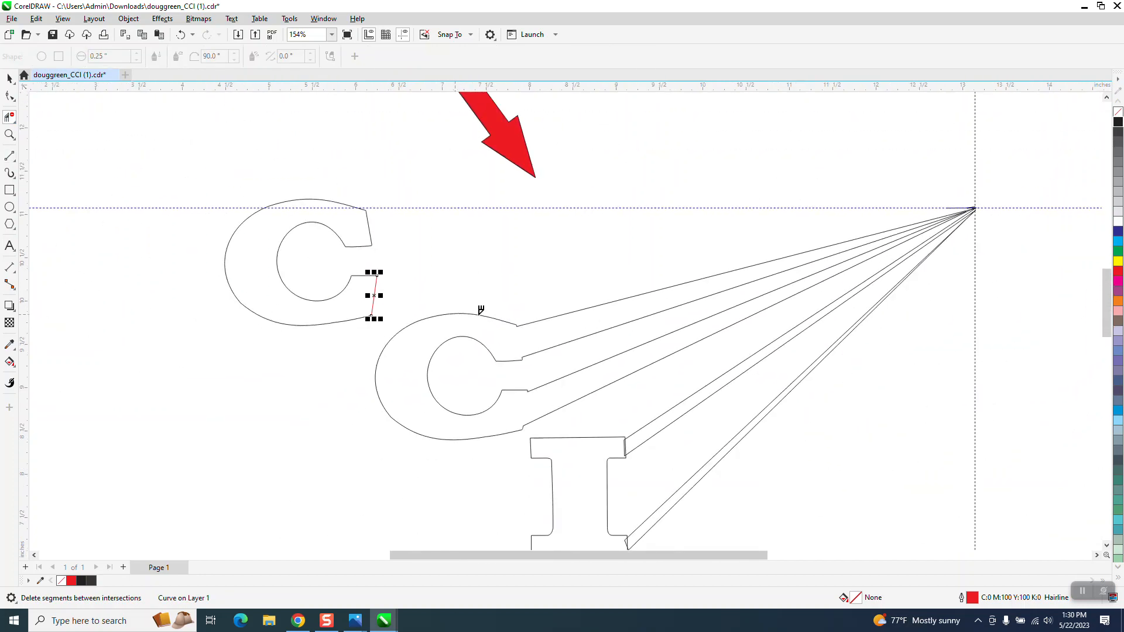
Activate the Smart Fill tool and set its outline option to No Outline.
left_click(9, 78)
left_click(10, 362)
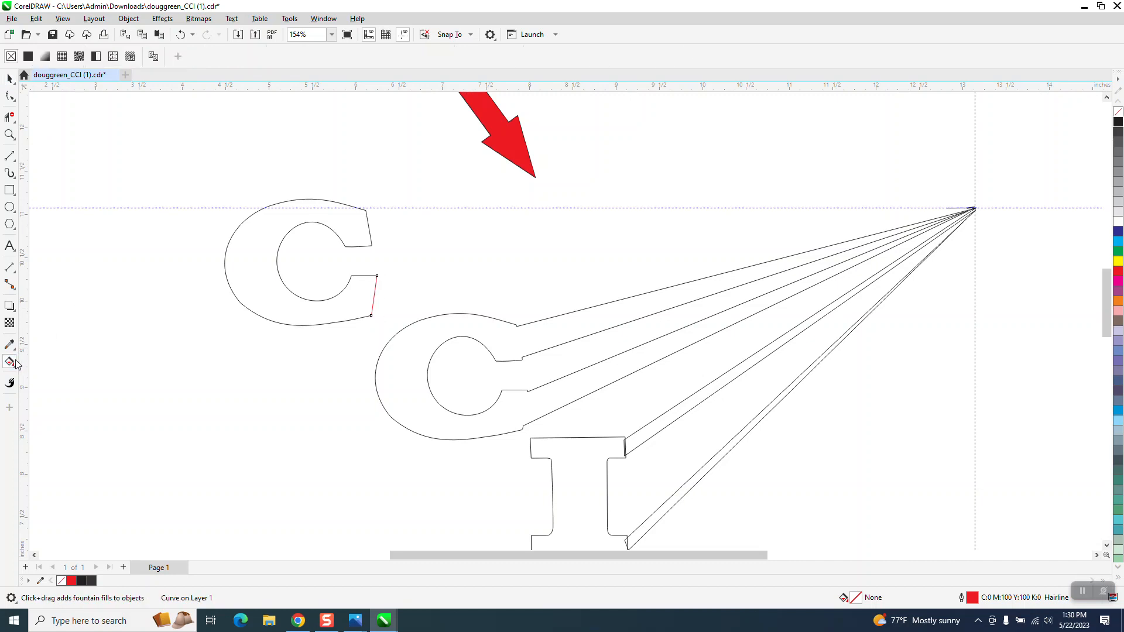
left_click(14, 368)
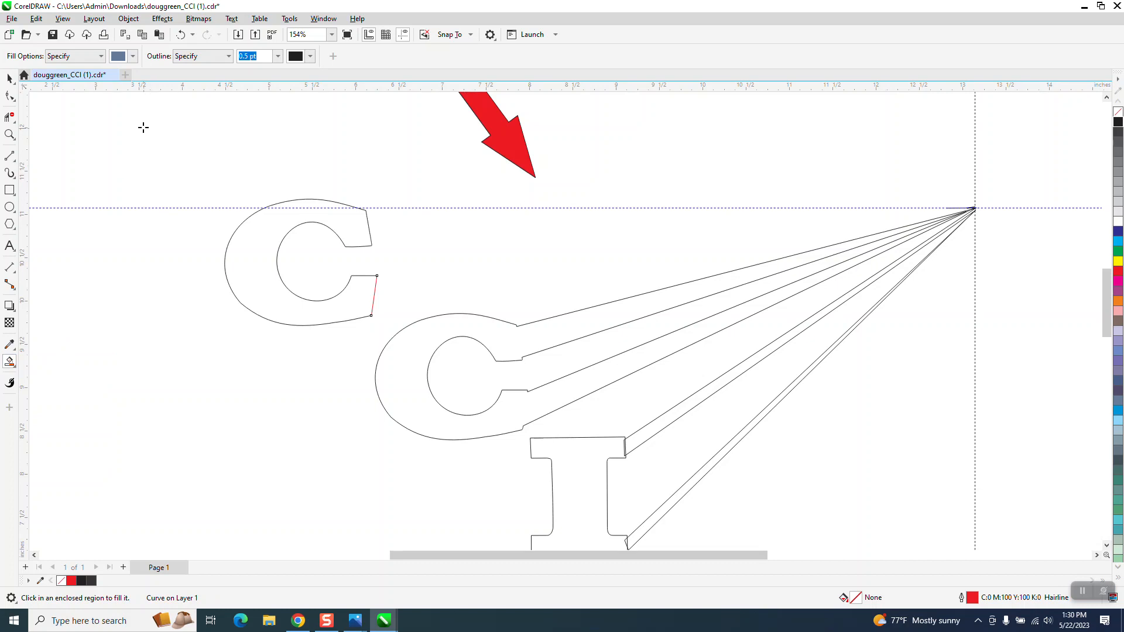
left_click(134, 56)
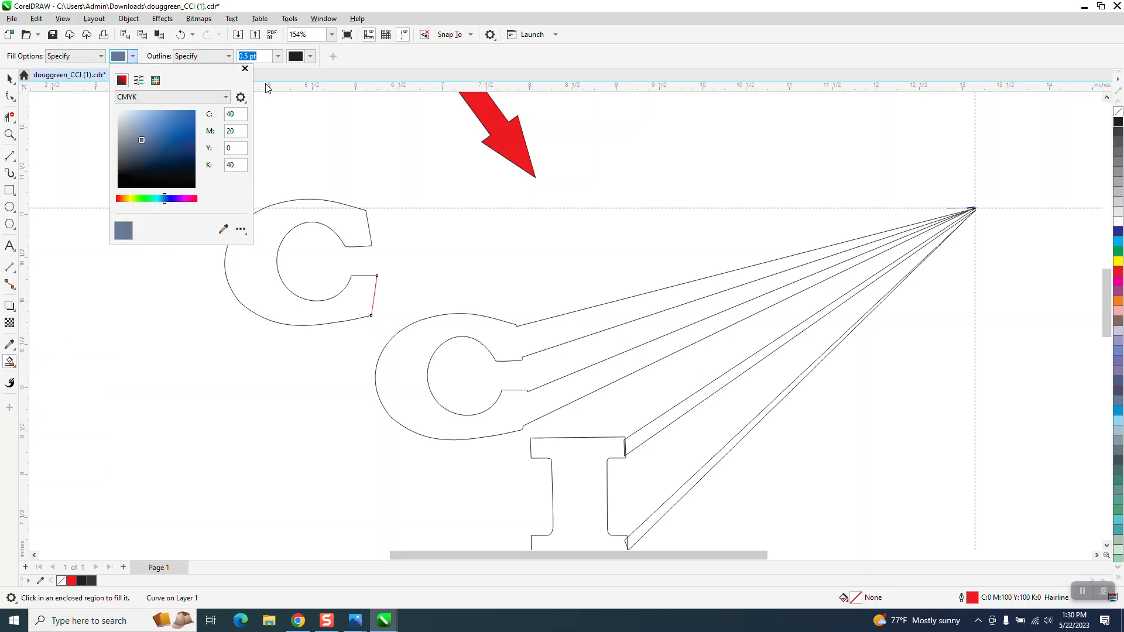
left_click(228, 56)
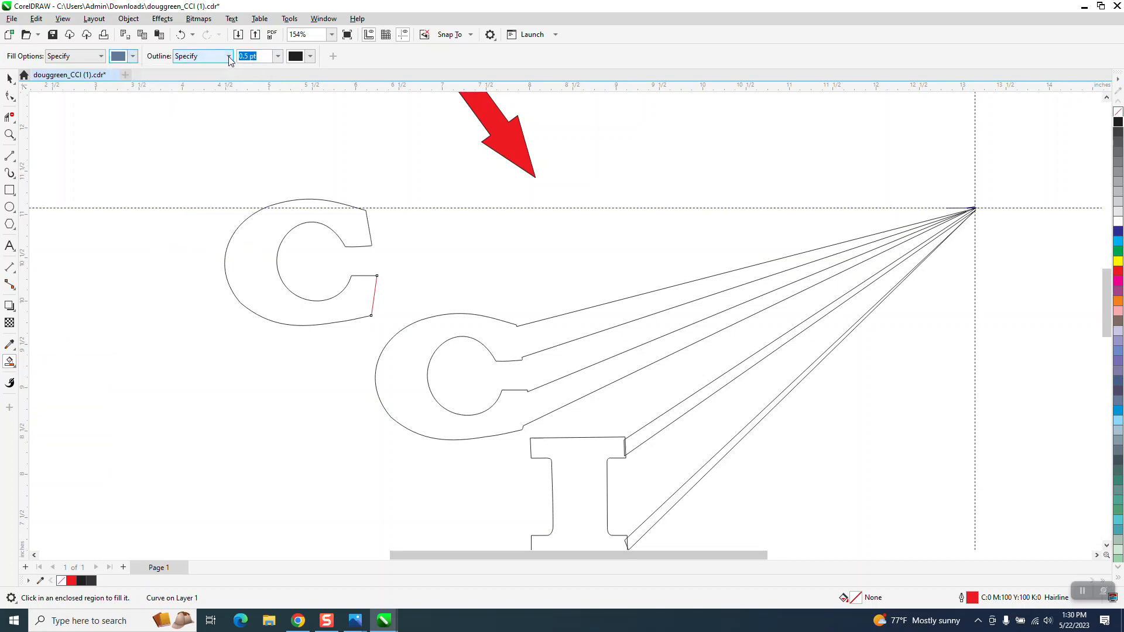
left_click(228, 57)
left_click(193, 86)
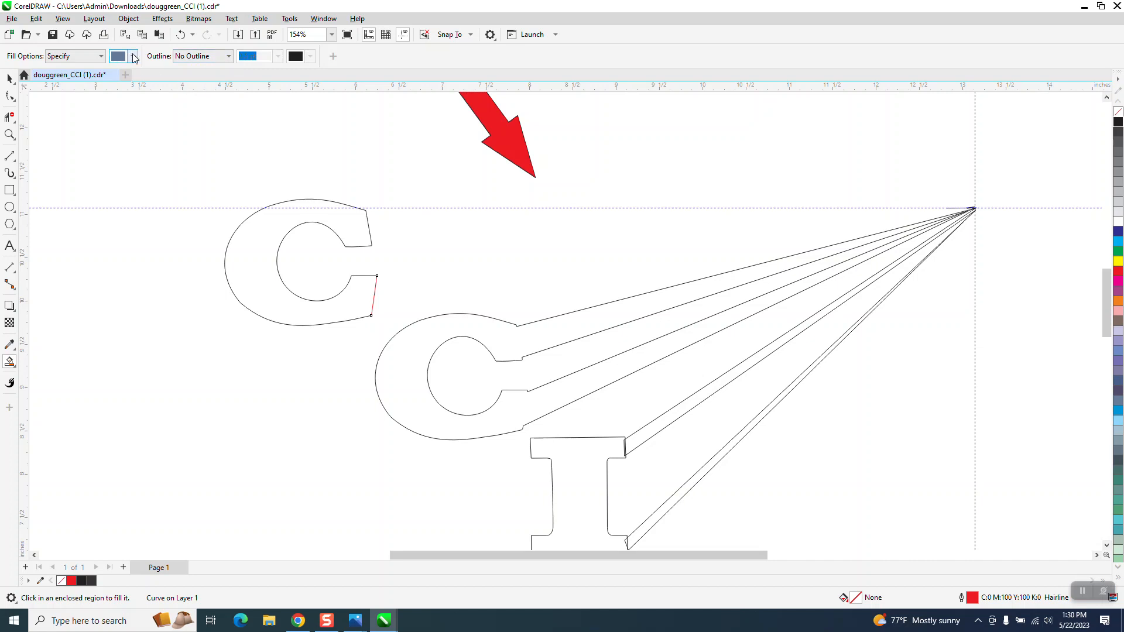
Set the Smart Fill color to green from the RGB Palette and fill the enclosed first C.
left_click(134, 56)
left_click(155, 80)
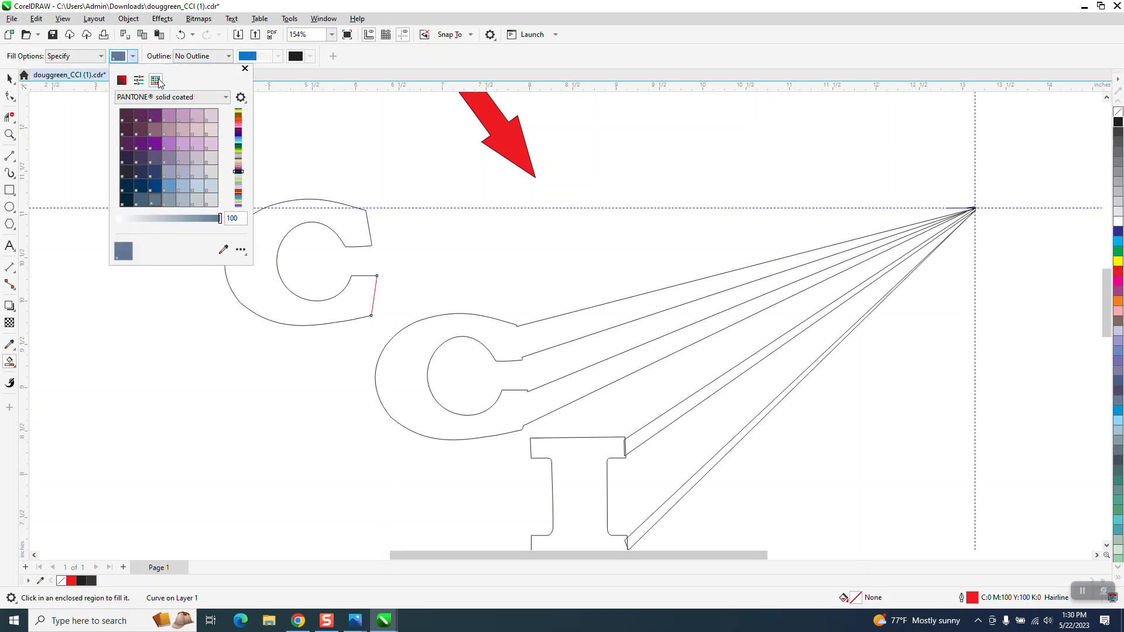
left_click(226, 98)
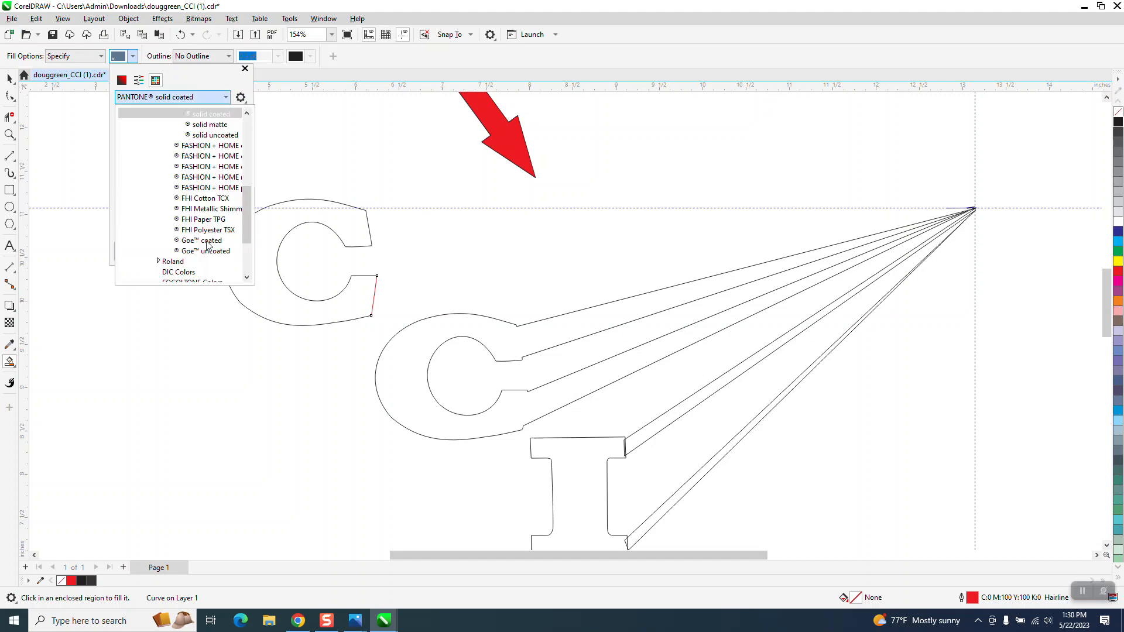
left_click_drag(250, 223, 241, 268)
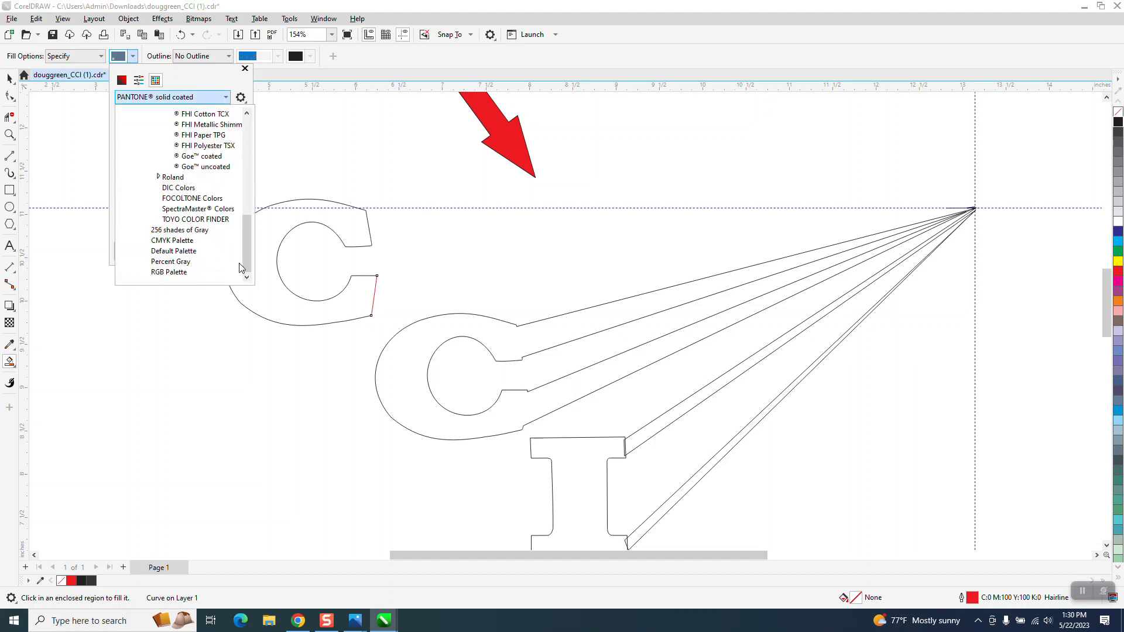
left_click(174, 273)
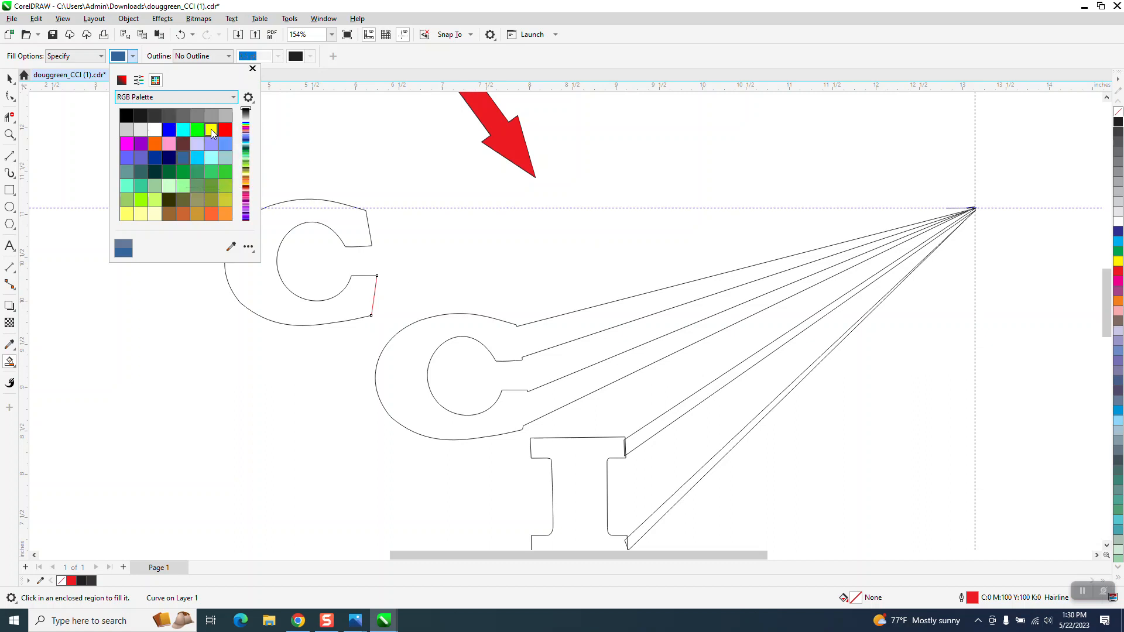
left_click(202, 128)
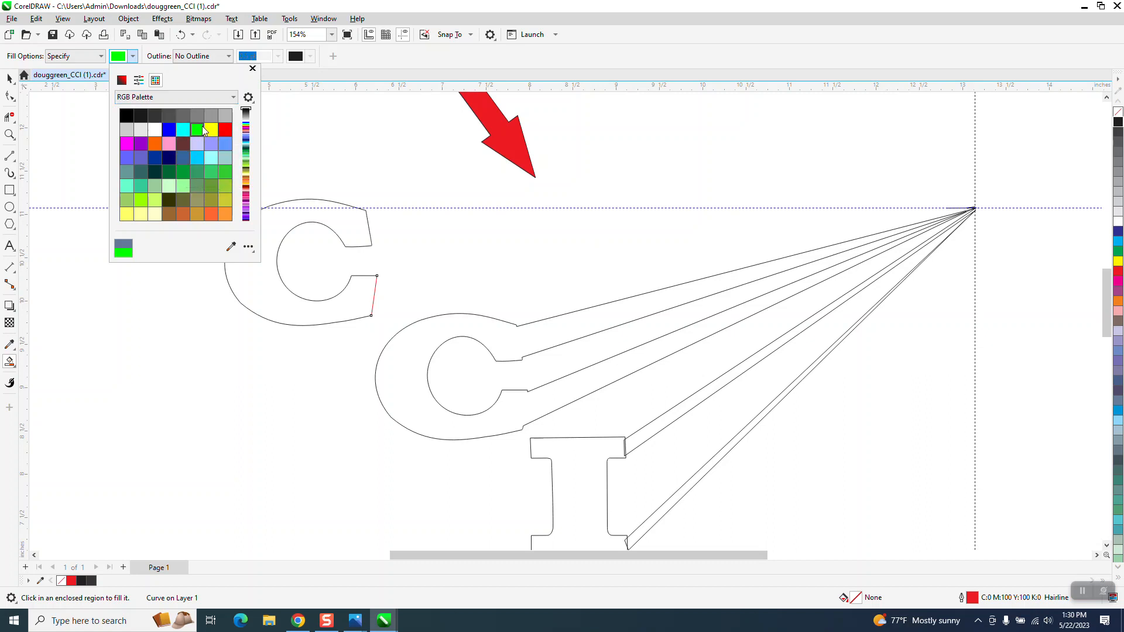
left_click(287, 162)
left_click(264, 225)
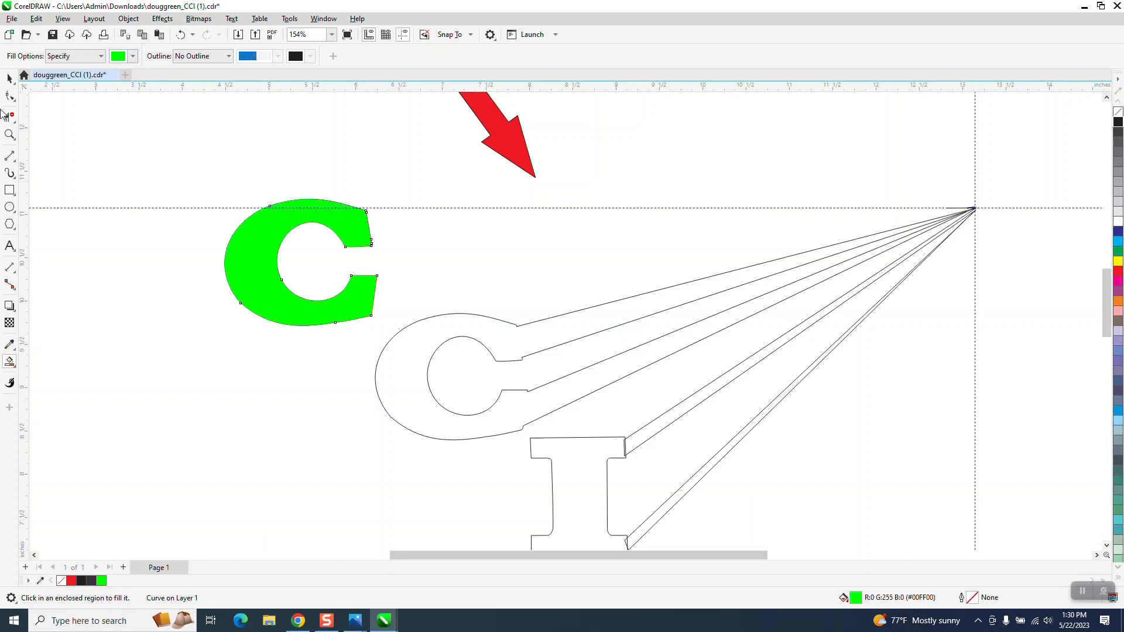
Place a copy of the green C below and to its left, without fill and with a black outline.
left_click(9, 78)
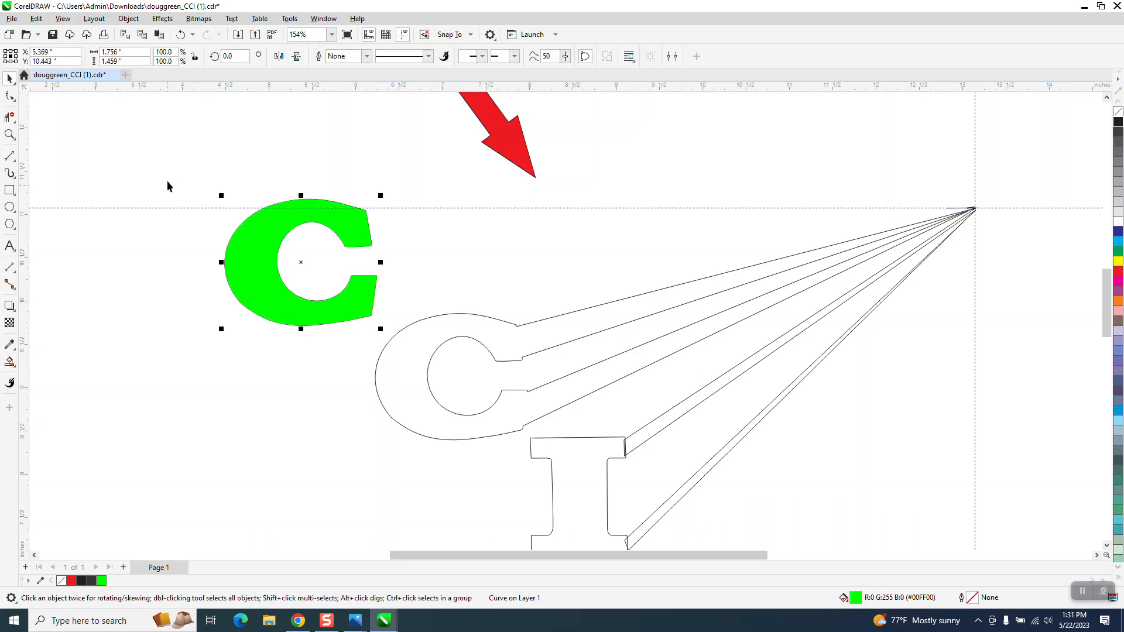
left_click_drag(252, 220, 200, 338)
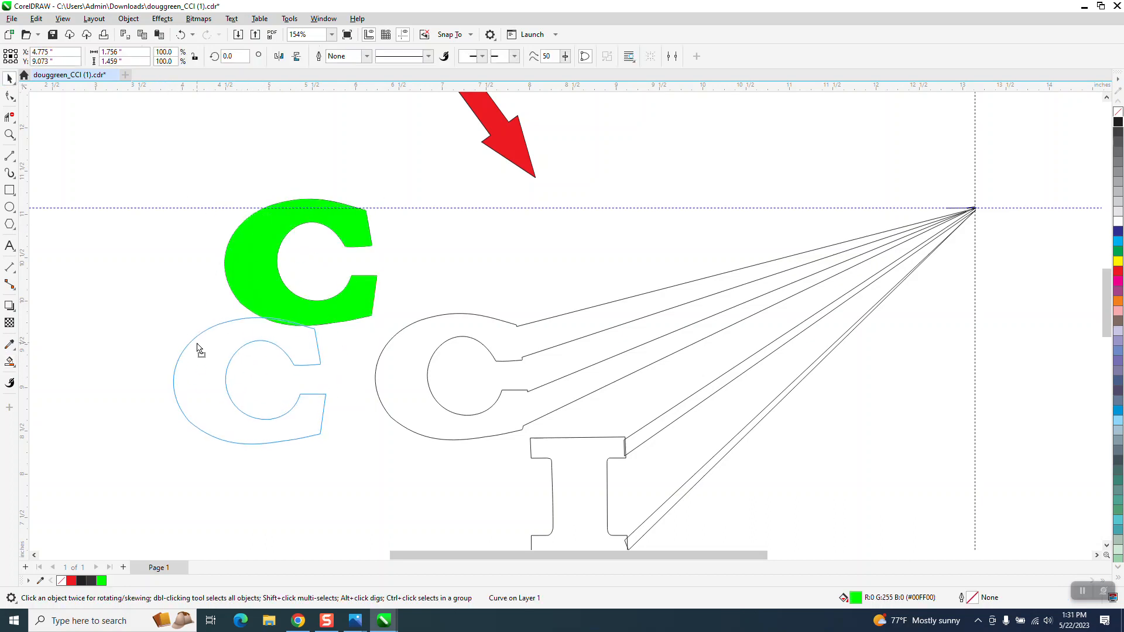
right_click(200, 338)
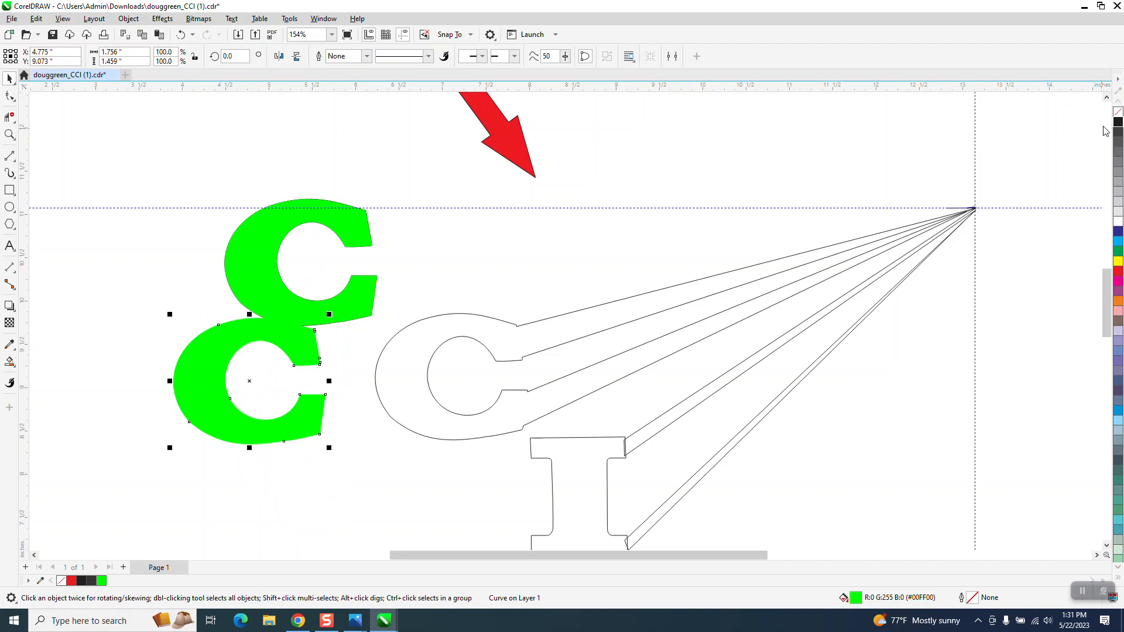
left_click(1117, 114)
right_click(1118, 122)
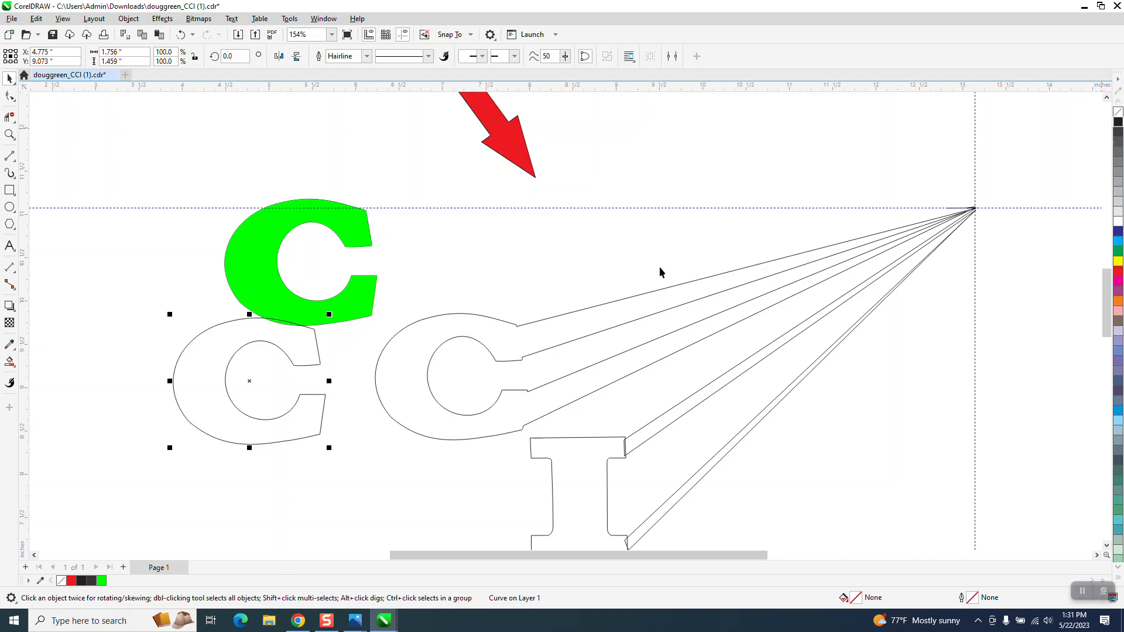
Move the outlined C copy onto the second C, matching the outer corner nodes of their upper arms.
left_click_drag(315, 332, 517, 327)
scroll(587, 352, "down", 4)
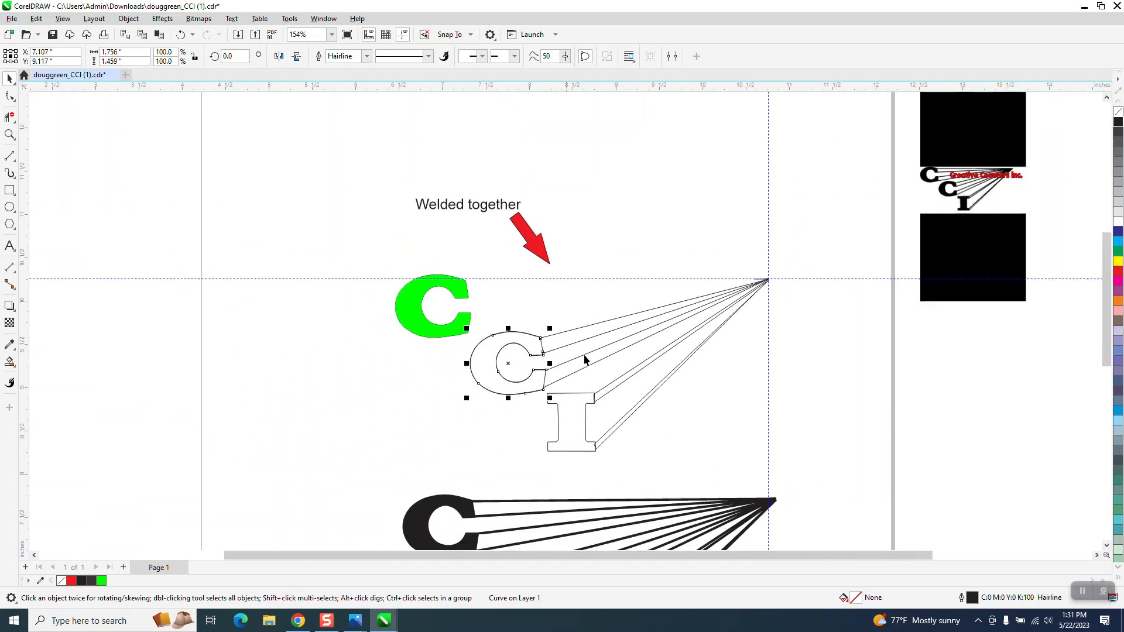
key("shift+Left")
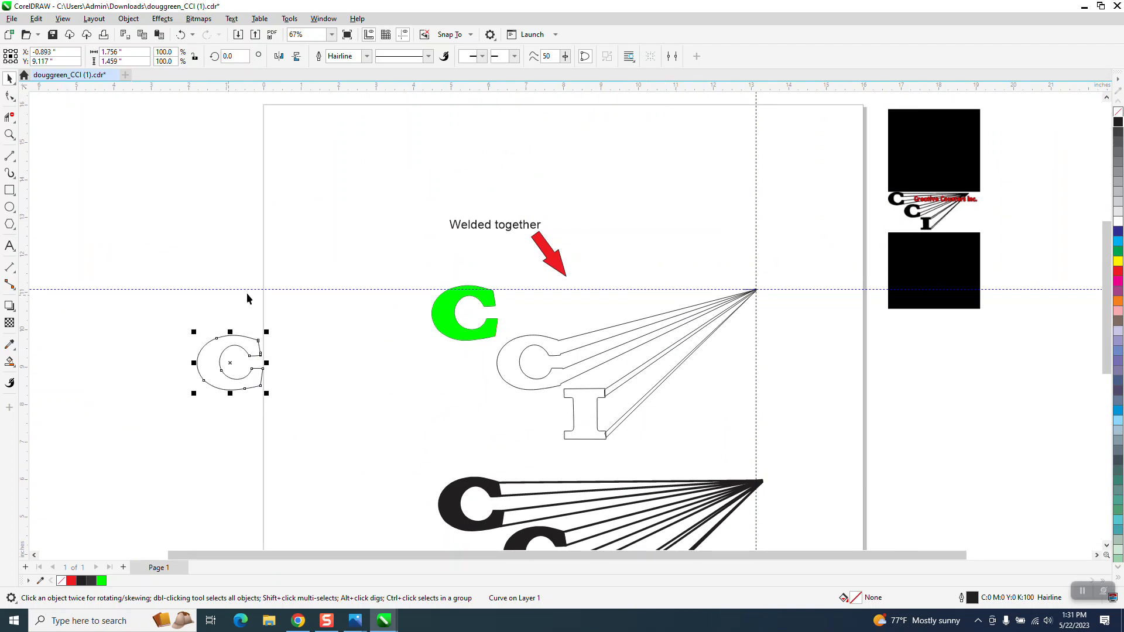
key("ctrl+z")
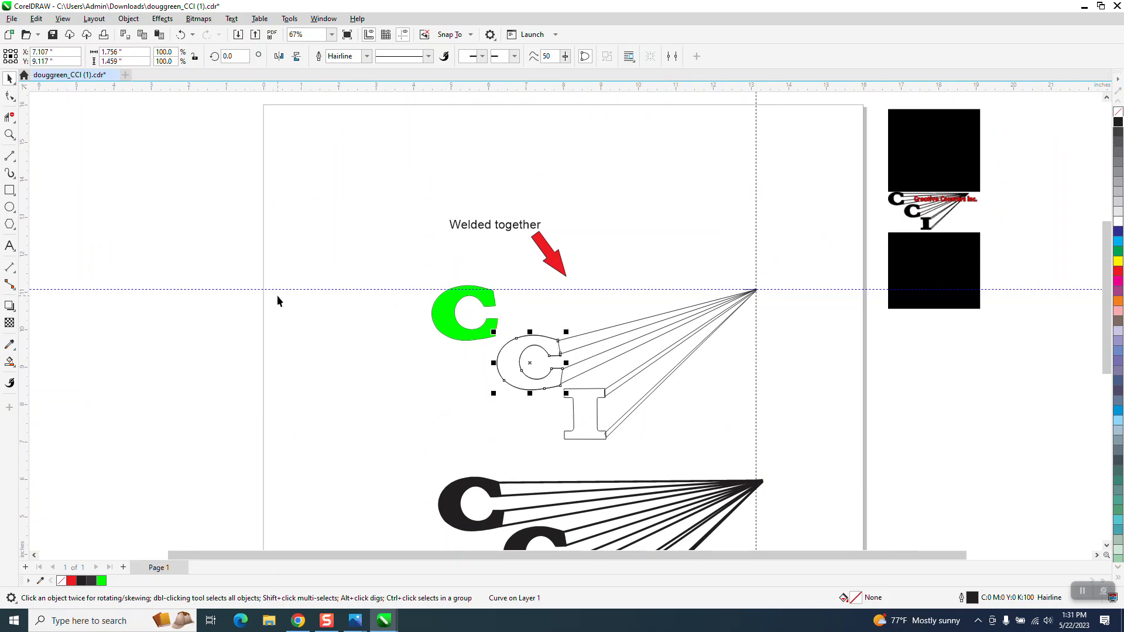
Delete the four ray segments running from the second C to the vanishing point.
left_click(9, 135)
left_click_drag(739, 457, 737, 457)
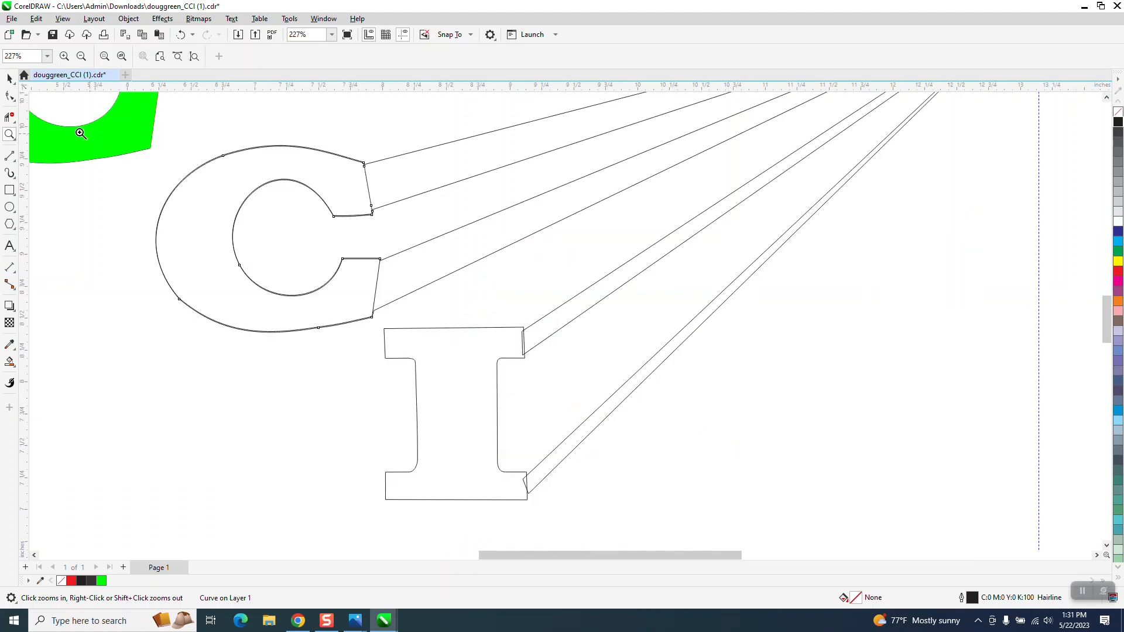
left_click(10, 117)
left_click_drag(465, 240, 488, 276)
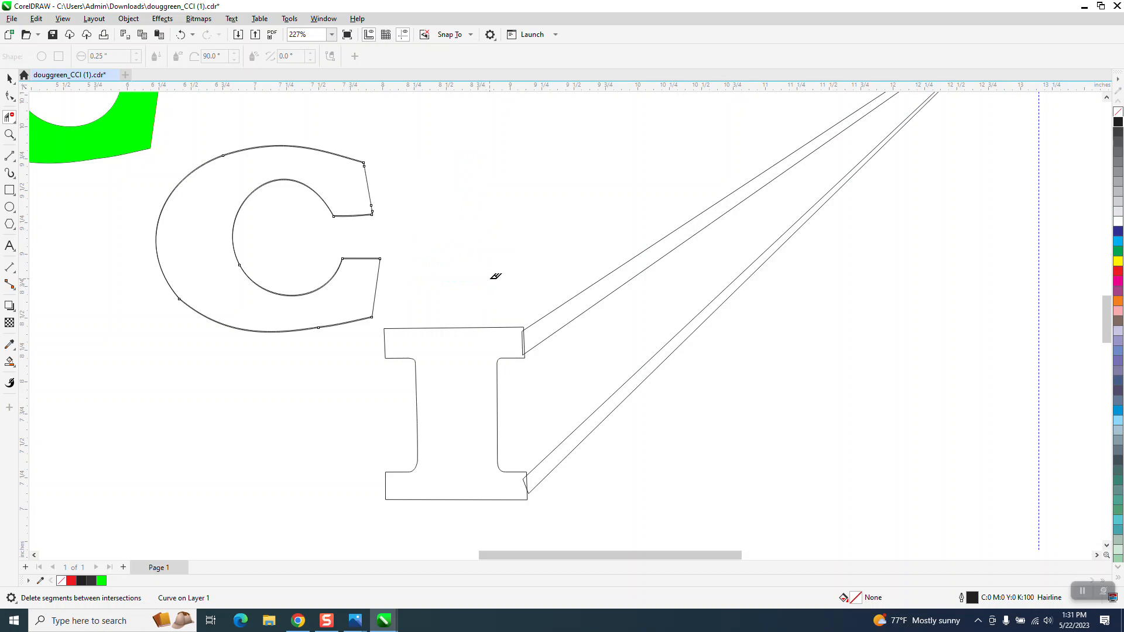
scroll(489, 277, "down", 2)
Select the original welded outline beneath the second C and break the curve apart.
left_click(9, 78)
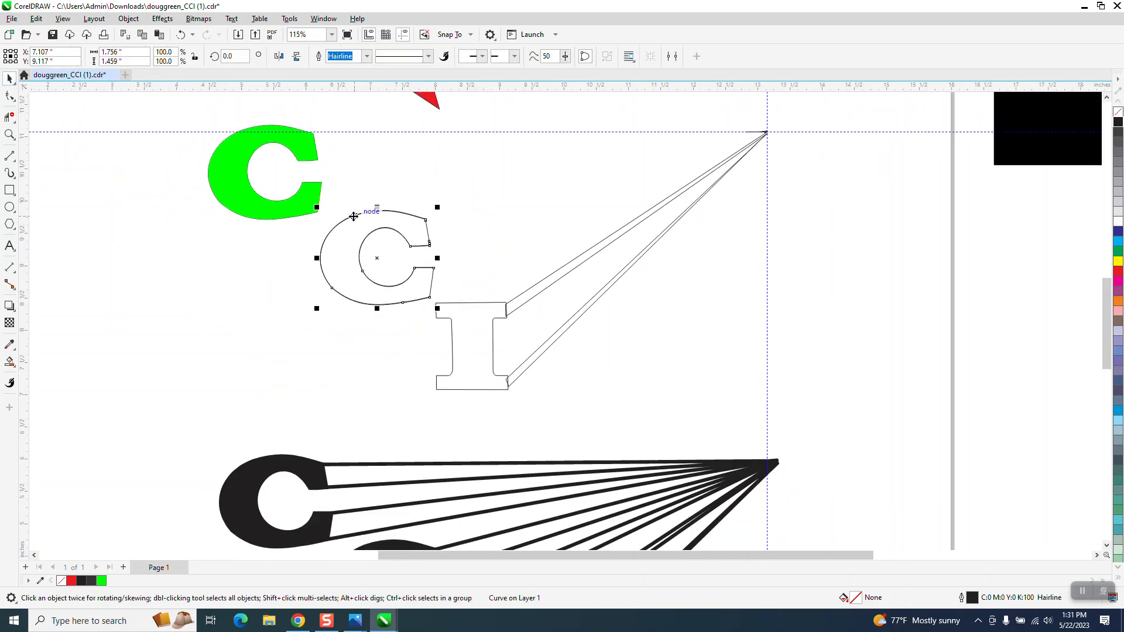
left_click(405, 241)
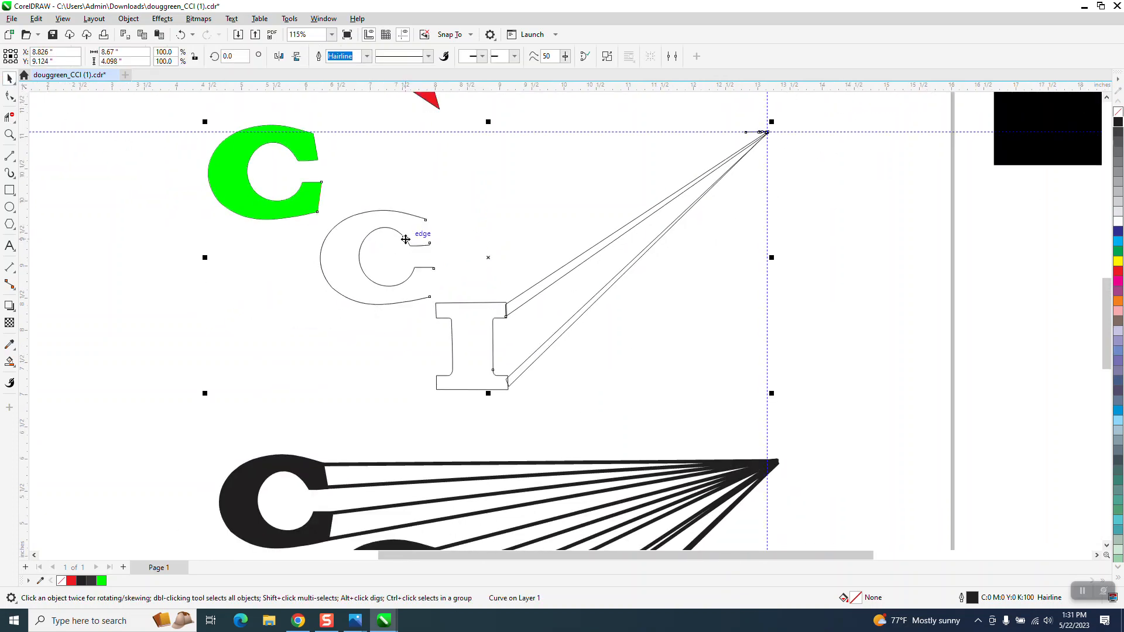
left_click(323, 271)
left_click(128, 18)
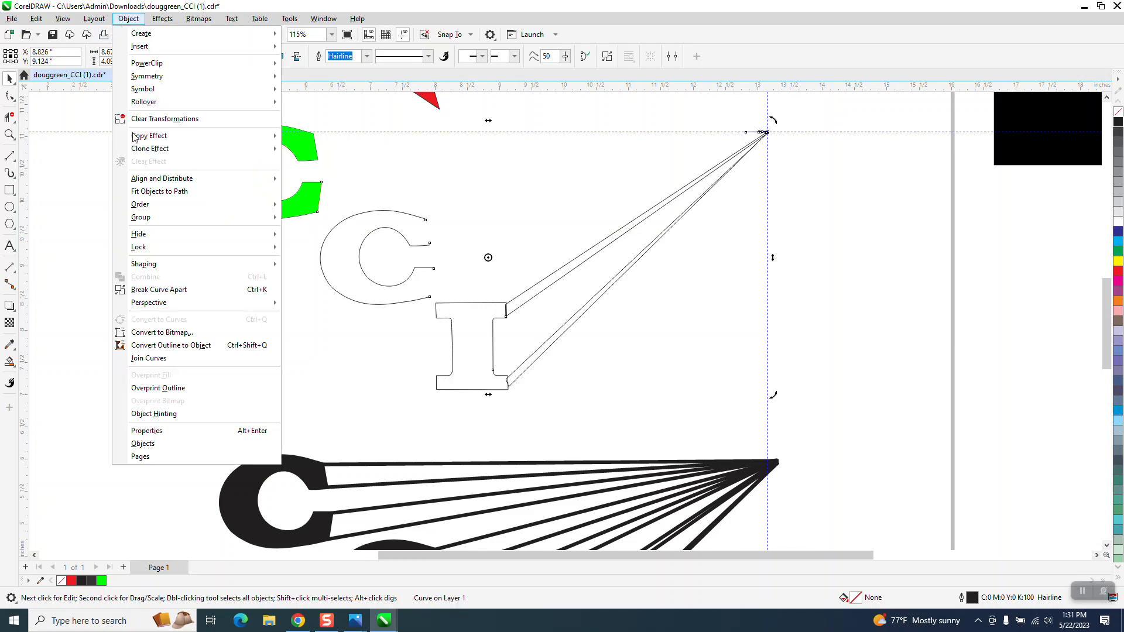
left_click(183, 289)
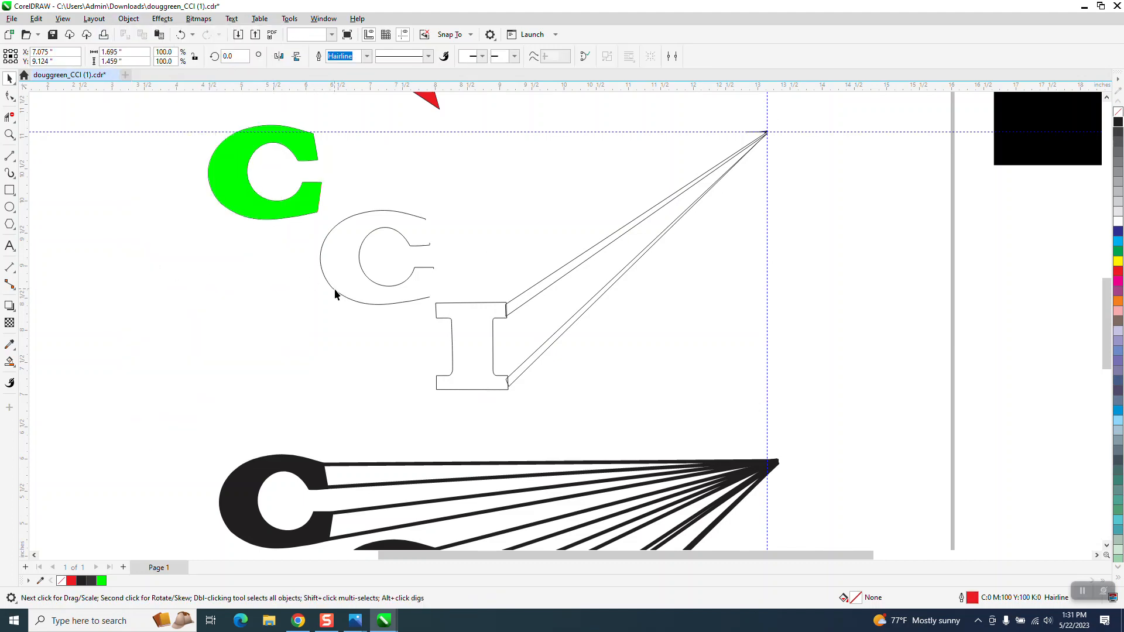
Delete the original second C's leftover outer and inner curves, with the clean copy moved 8 inches left off the page.
left_click(335, 289)
key("XF86Calculator")
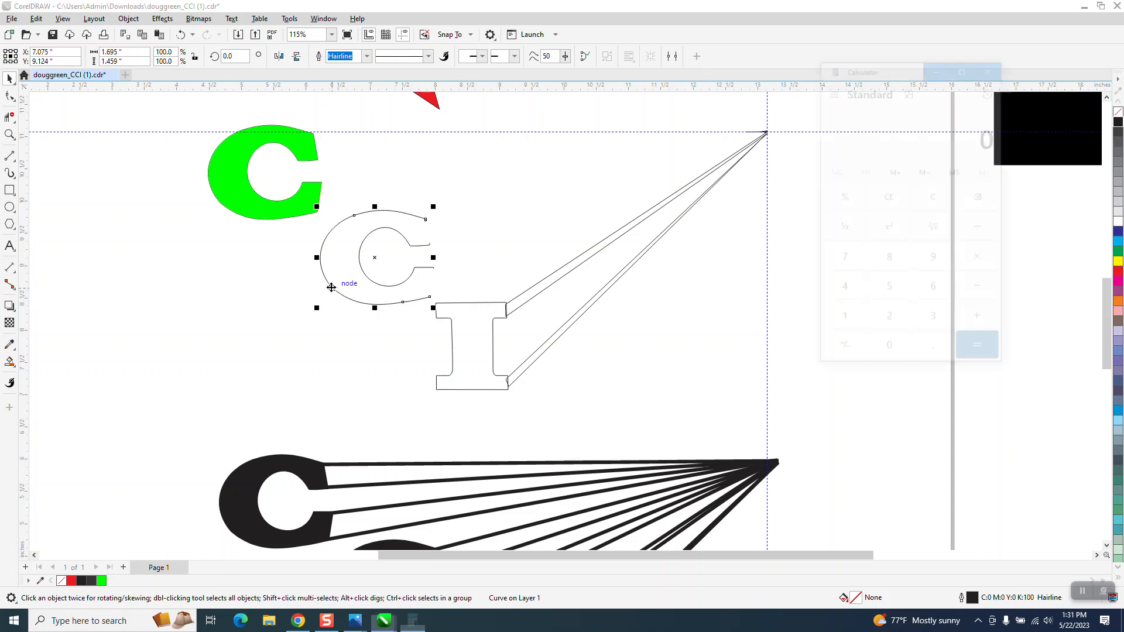
left_click(991, 67)
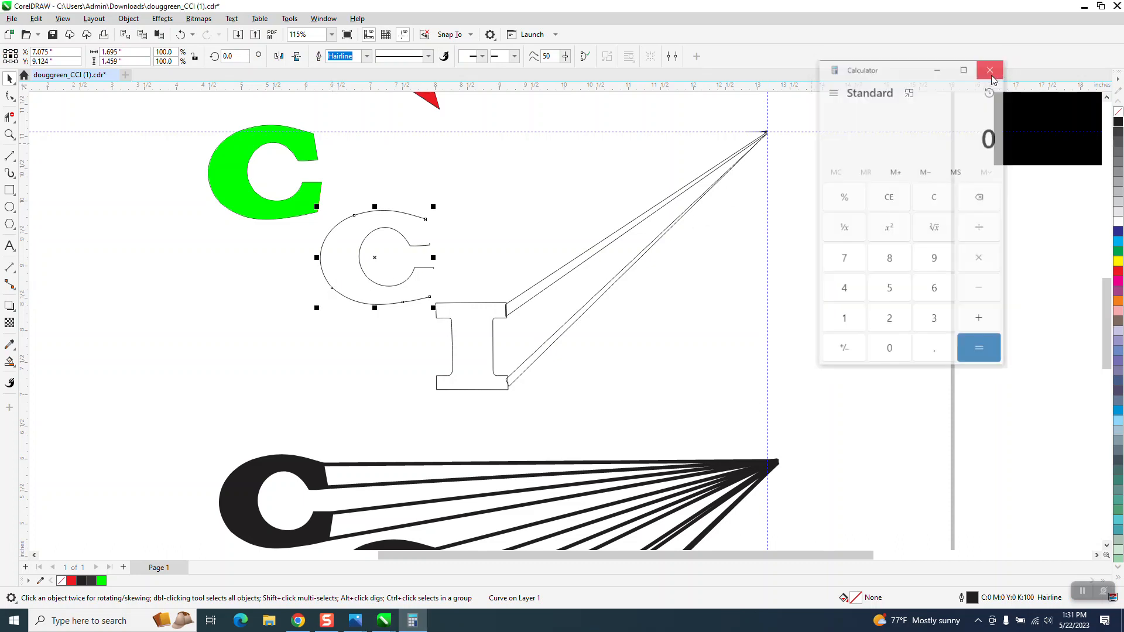
key("Delete")
scroll(311, 324, "down", 1)
left_click(394, 286)
key("Delete")
scroll(381, 297, "down", 3)
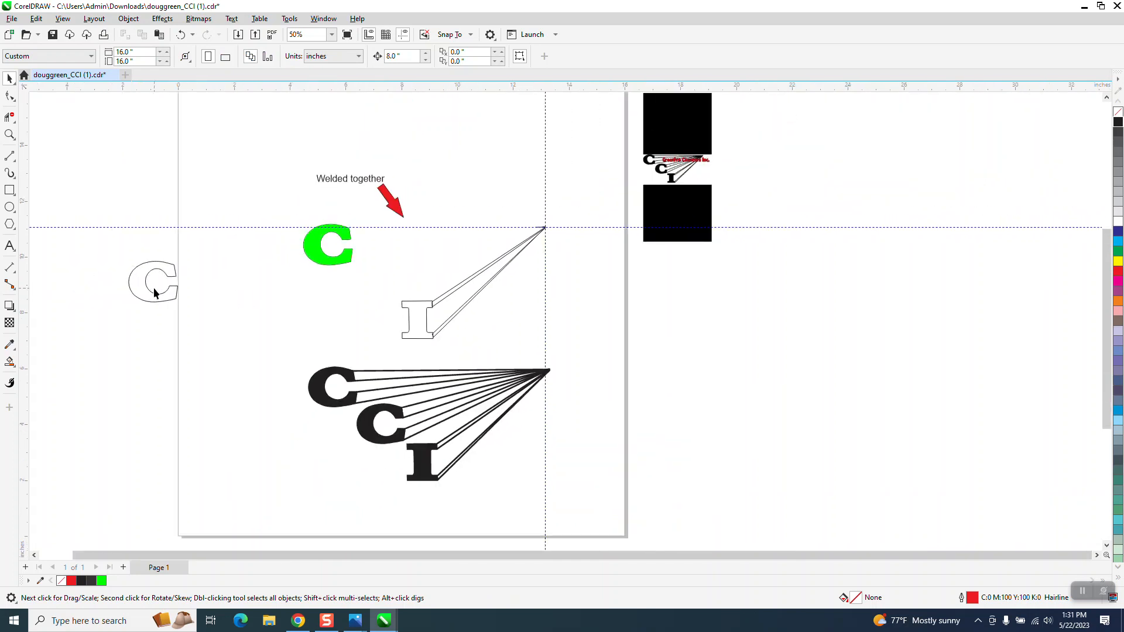
Return the clean second C to its place in the logo and move the green C 8 inches left.
left_click(157, 291)
key("ctrl+z")
left_click(322, 255)
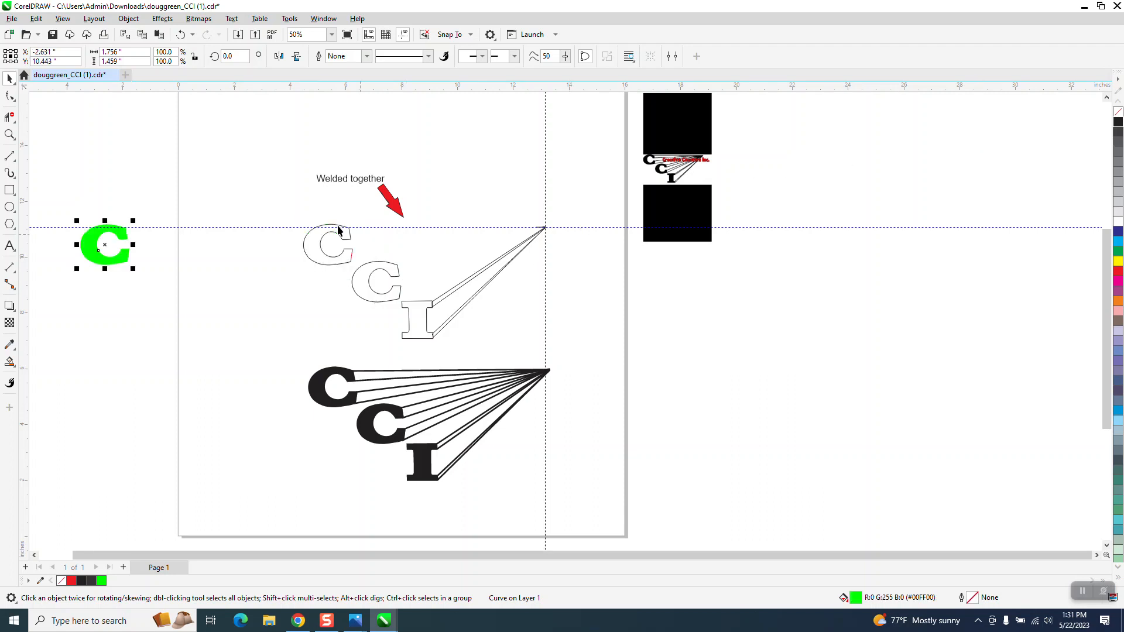
Delete all the original outline pieces of the first C, including the red closing line.
left_click_drag(294, 211, 318, 245)
left_click_drag(364, 280, 363, 279)
key("Delete")
Remove the green C's fill, give it a black hairline outline and move it 8 inches right into the first C's place.
left_click(128, 260)
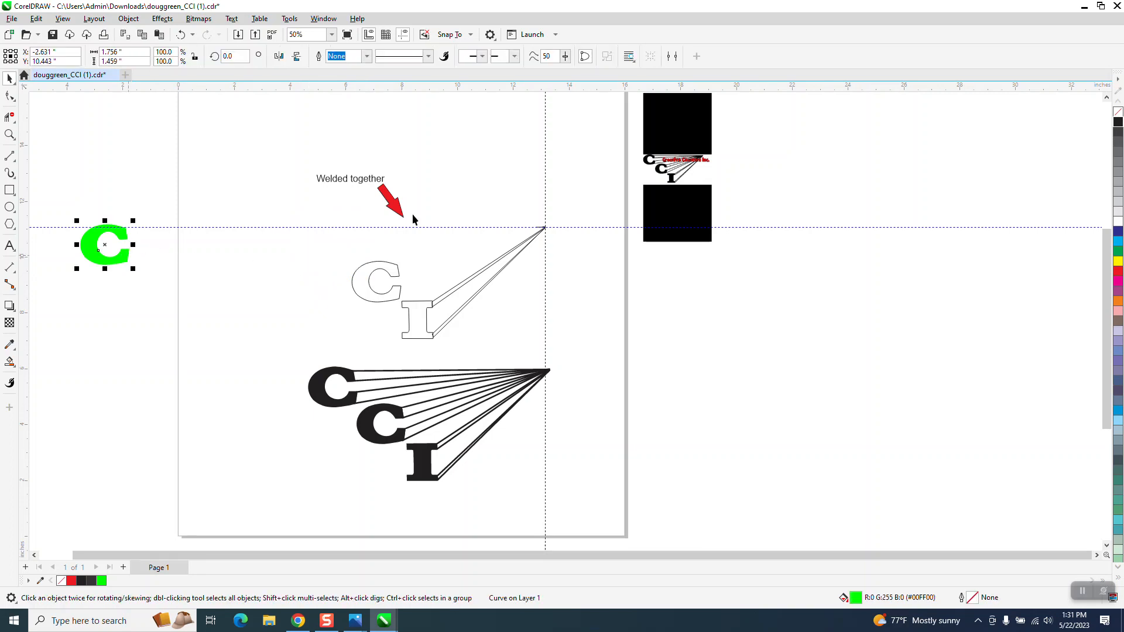
left_click(1119, 111)
key("Right")
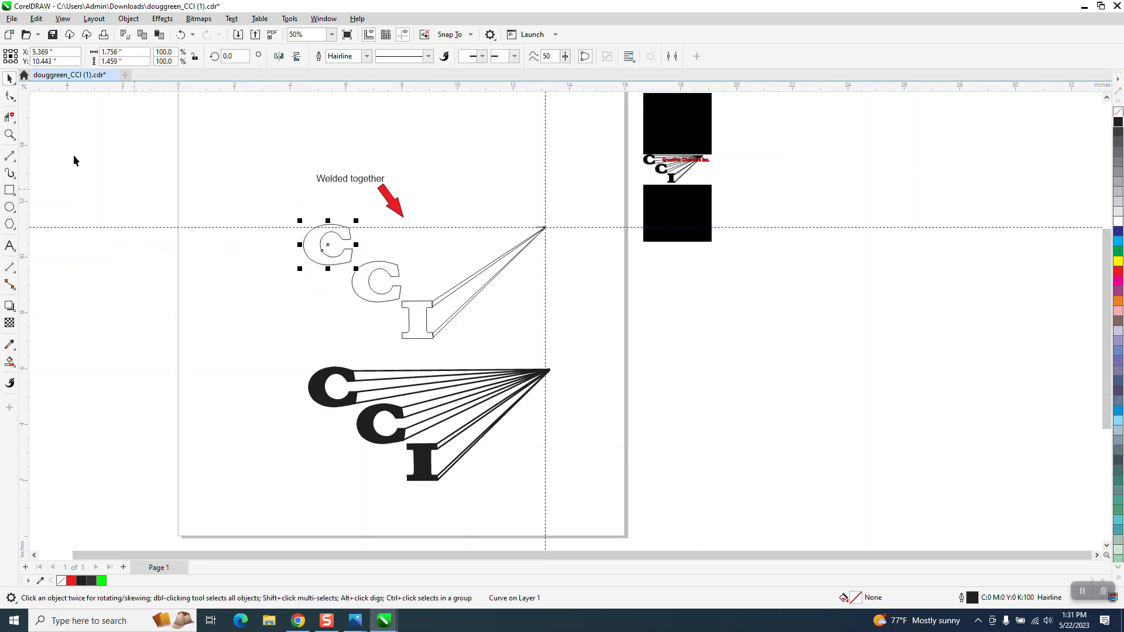
Delete the ray segments attached to the upper and lower serifs of the I.
left_click(9, 134)
left_click_drag(448, 351, 511, 377)
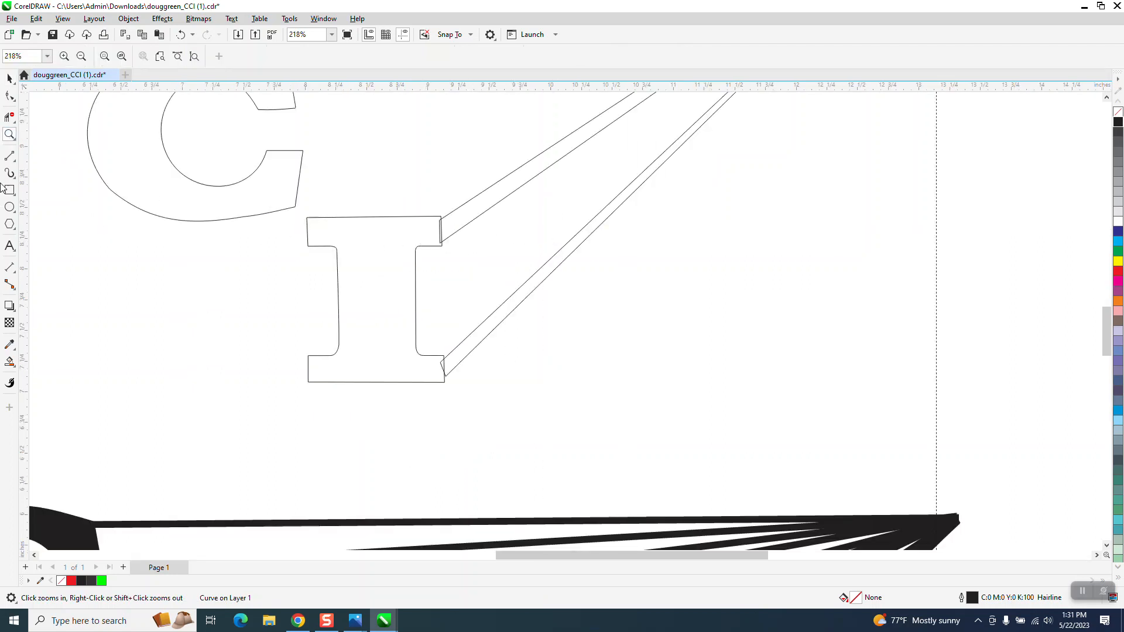
left_click(9, 117)
left_click_drag(497, 173, 515, 403)
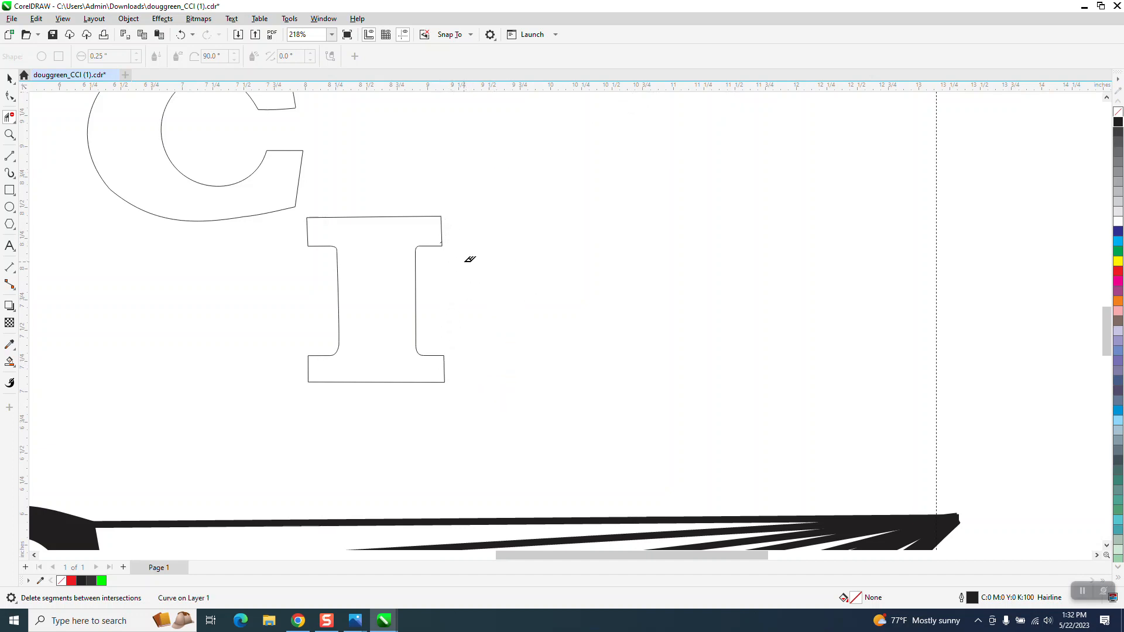
Delete the small stray segment inside the right end of the I's upper serif.
left_click(10, 134)
left_click(469, 251)
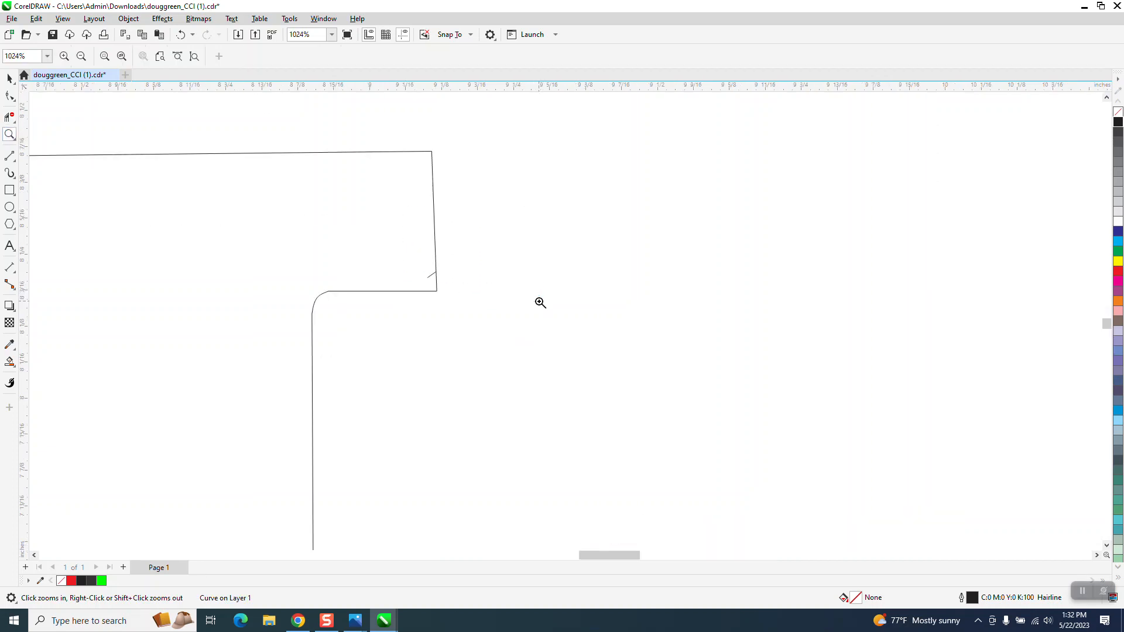
left_click(10, 117)
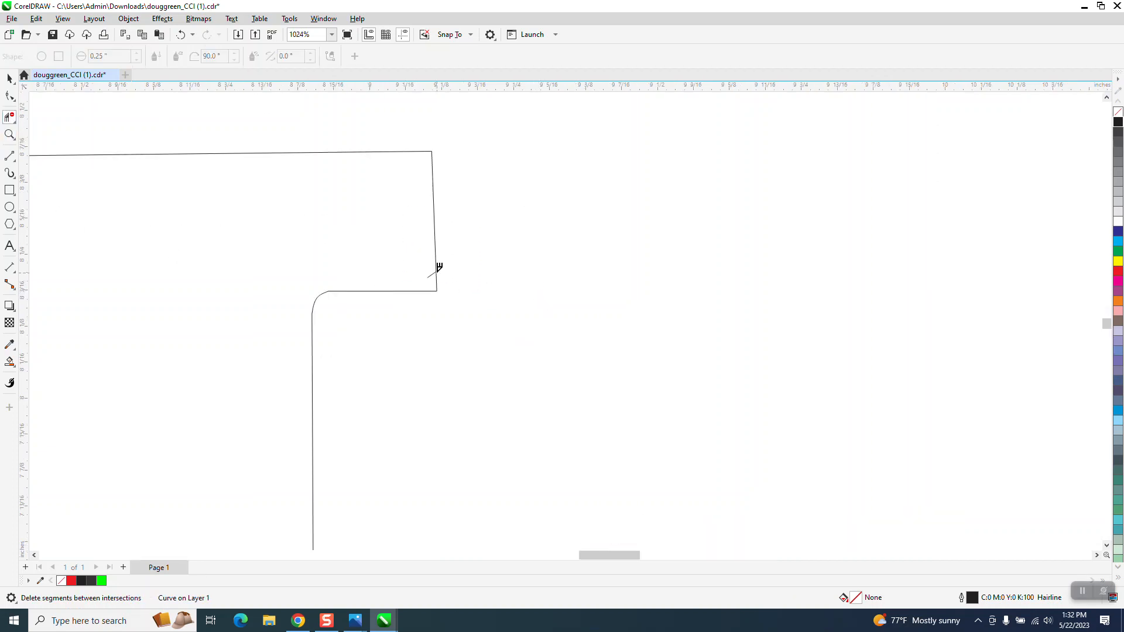
scroll(457, 280, "down", 10)
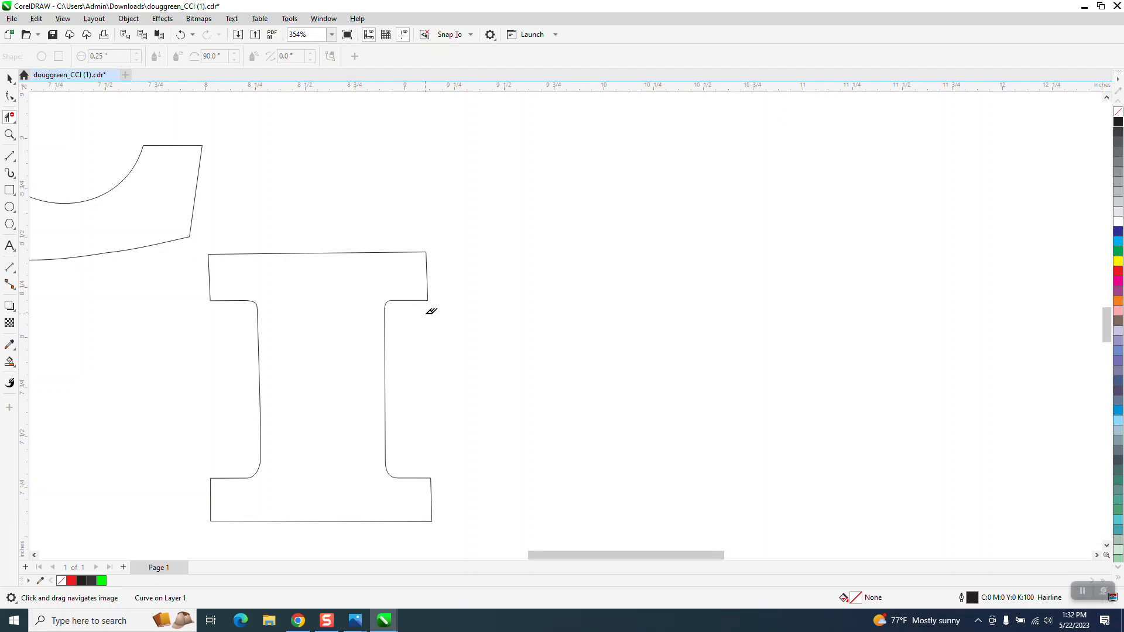
scroll(432, 342, "down", 3)
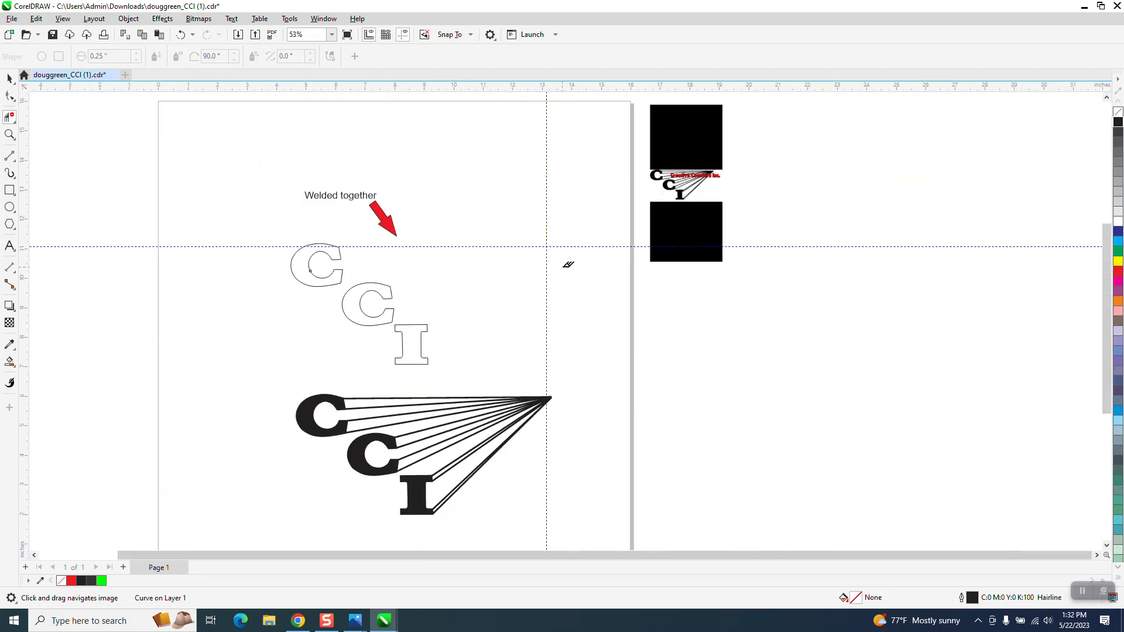
Try a two-point line from the first C's uppermost right corner to the intersection of the two guidelines.
left_click(9, 134)
left_click_drag(476, 362, 643, 396)
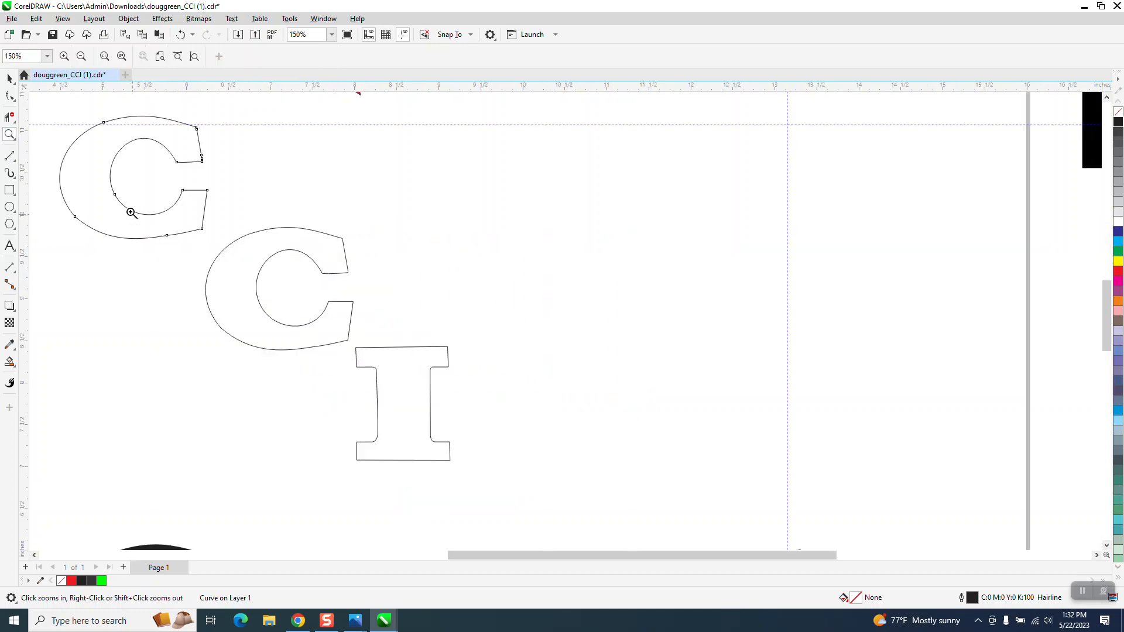
left_click(13, 159)
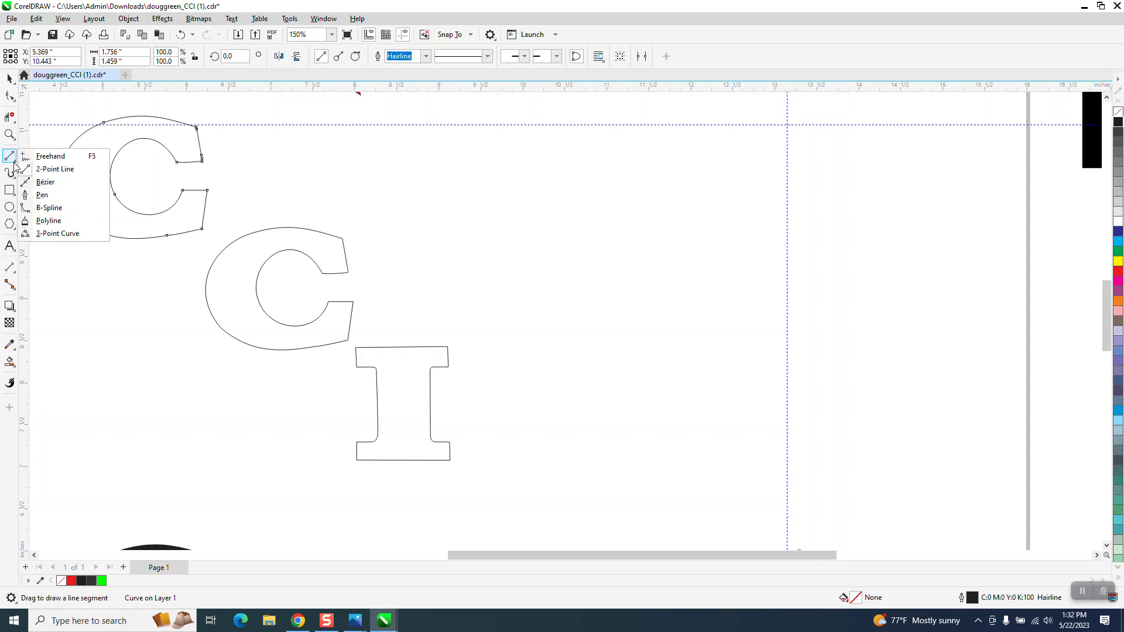
left_click(55, 170)
key("z")
left_click_drag(388, 174, 857, 215)
left_click(9, 155)
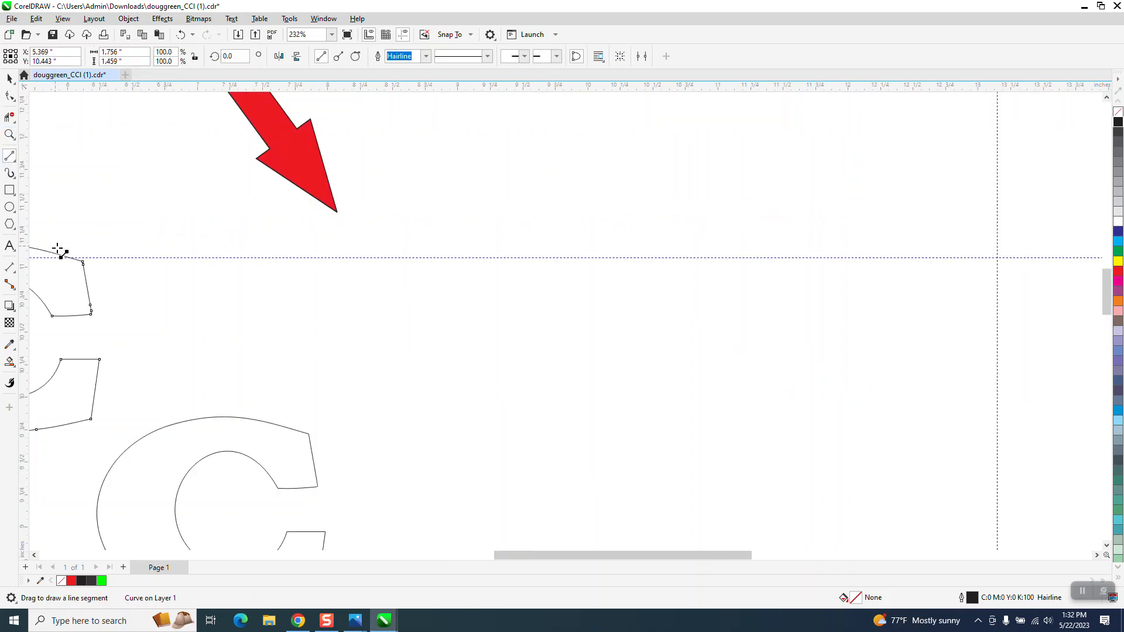
left_click_drag(83, 263, 997, 258)
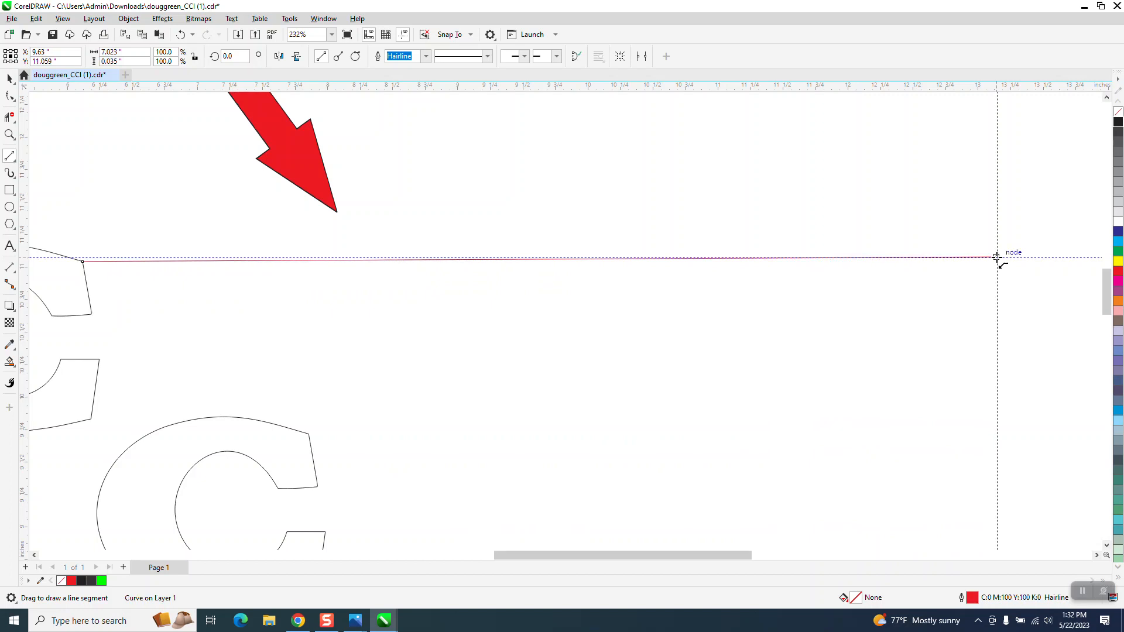
Enable snapping to guidelines and delete the ray line just drawn from the first C.
left_click(8, 80)
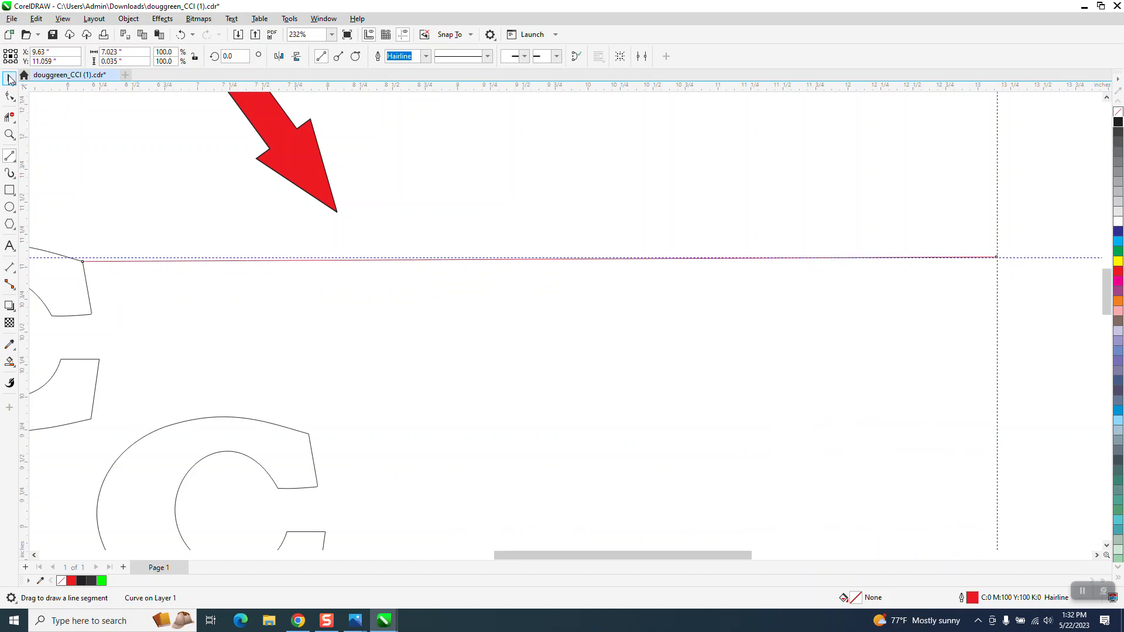
left_click(421, 152)
left_click(469, 37)
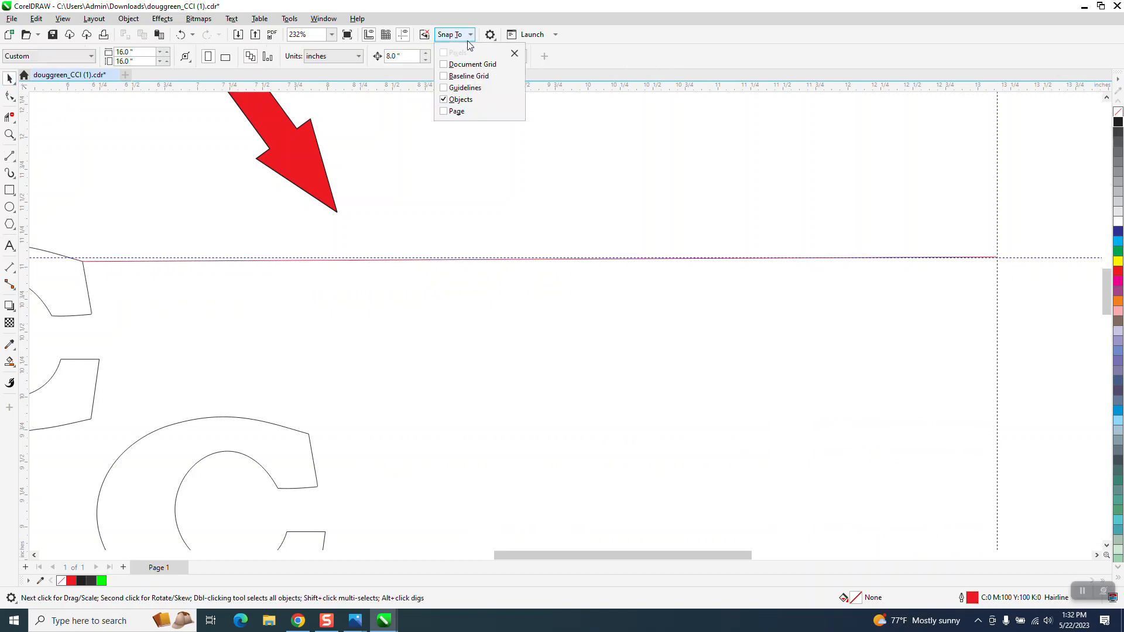
left_click(446, 88)
left_click(214, 267)
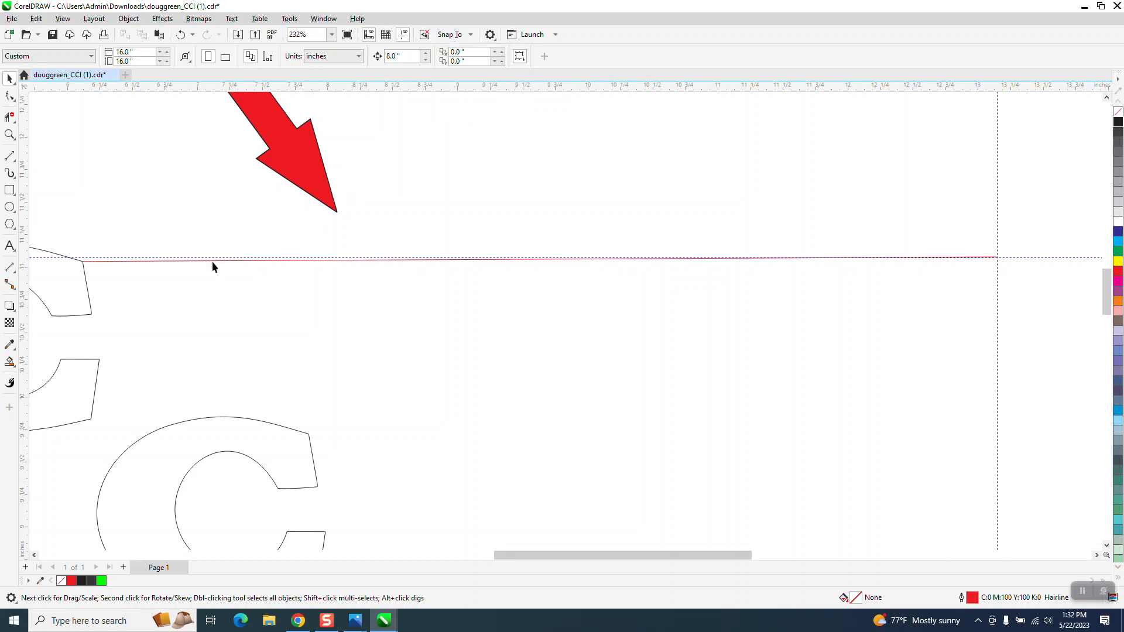
left_click(214, 260)
key("Delete")
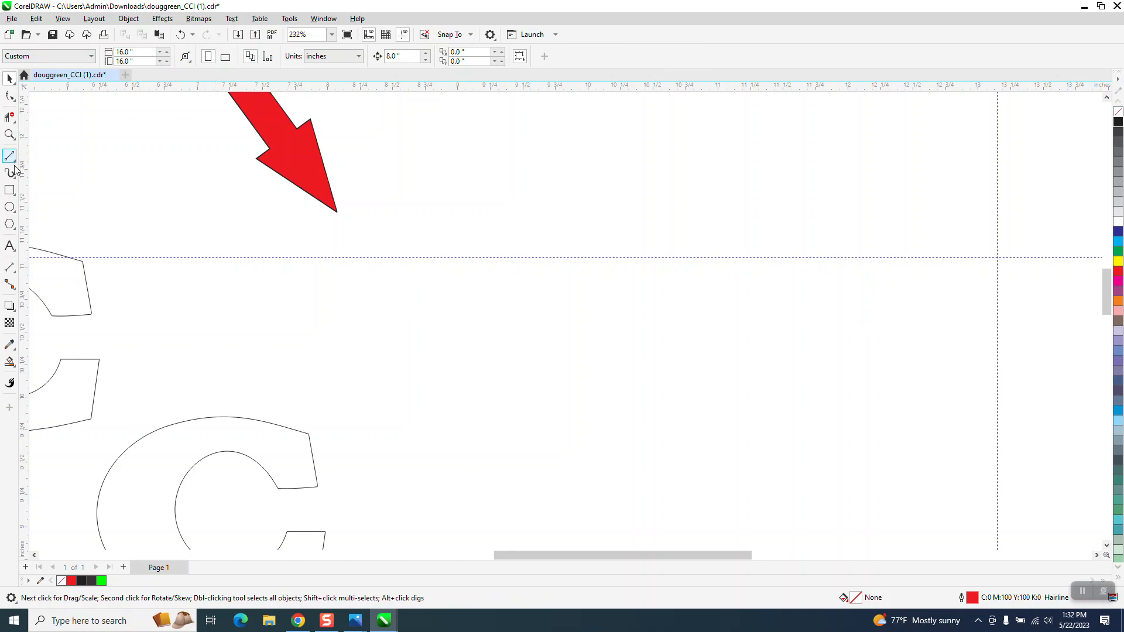
Draw four red hairline rays from the first C's right-hand corners to the intersection of the guidelines.
left_click_drag(83, 260, 994, 257)
left_click_drag(92, 314, 997, 259)
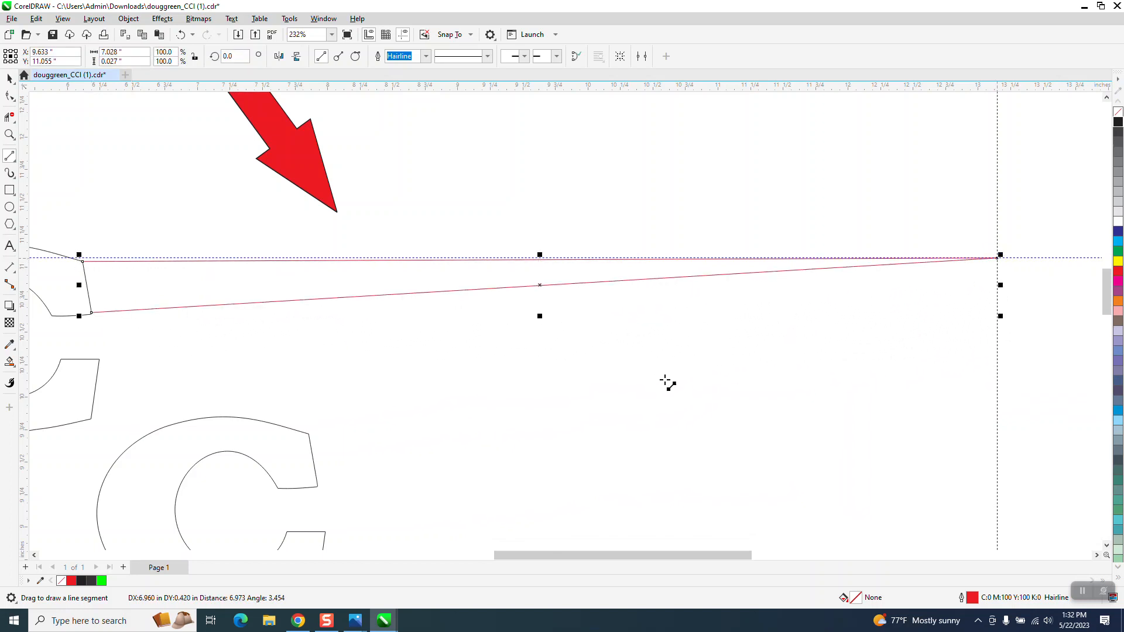
left_click_drag(99, 359, 998, 258)
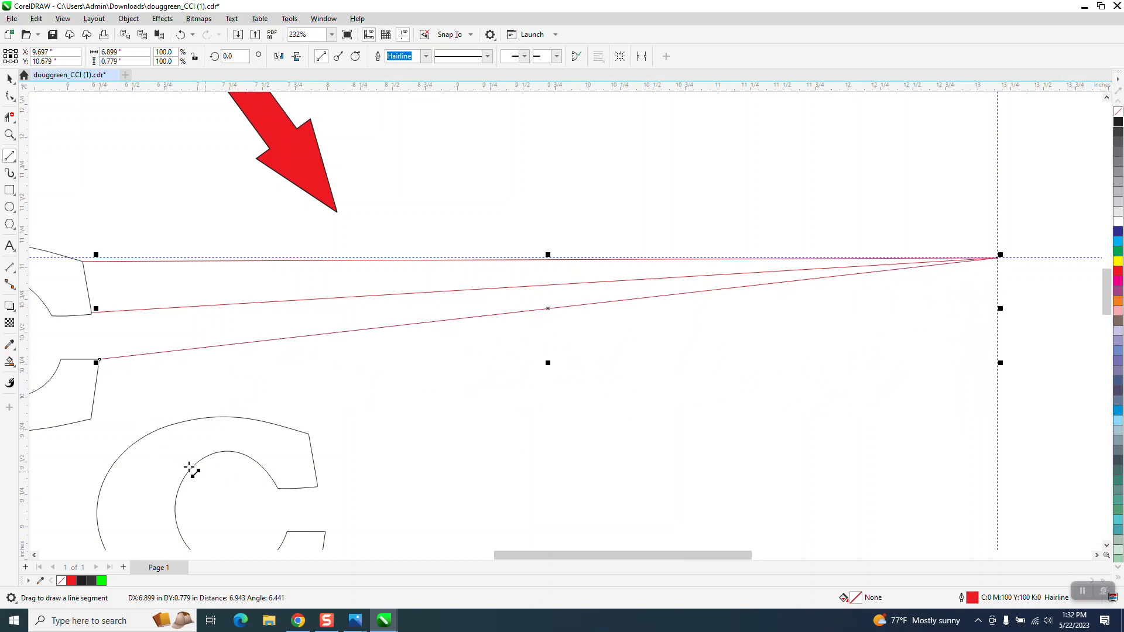
left_click_drag(93, 420, 998, 258)
Draw four straight rays from the second C's right-hand corners to the same guideline intersection.
left_click_drag(310, 434, 997, 258)
left_click_drag(318, 486, 1001, 263)
scroll(407, 424, "down", 4)
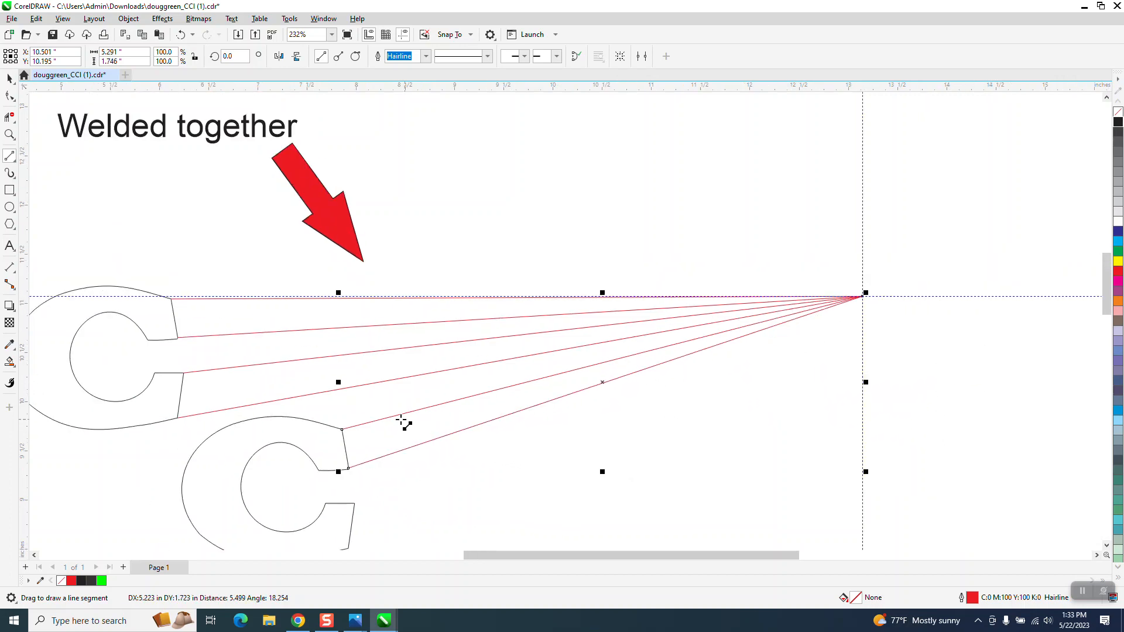
left_click(10, 134)
left_click_drag(177, 321, 748, 585)
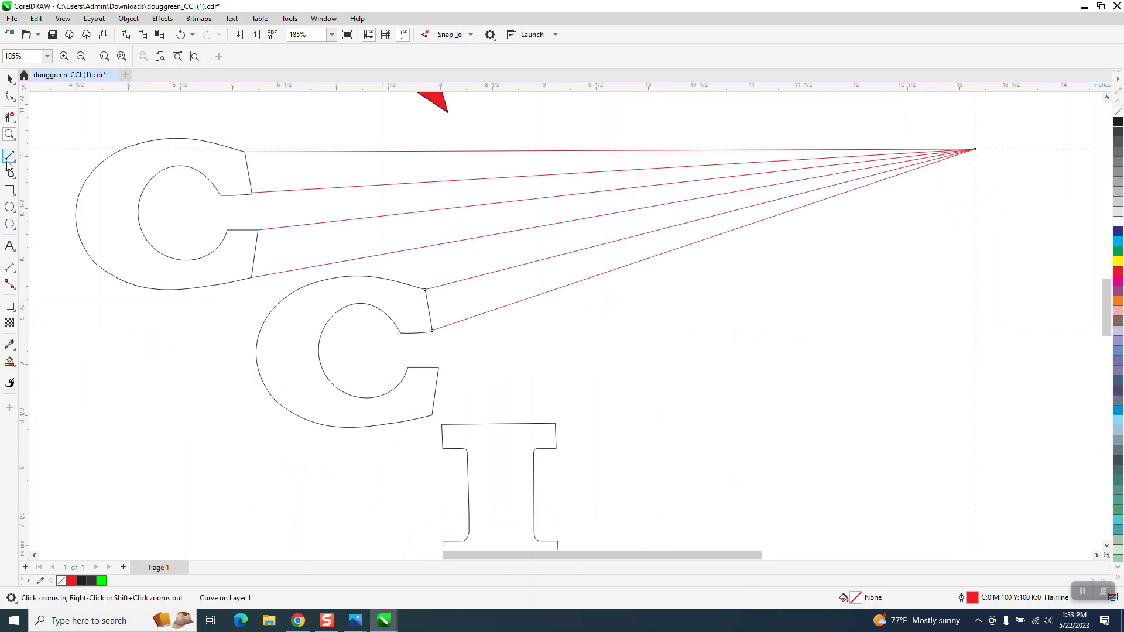
left_click_drag(436, 375, 977, 151)
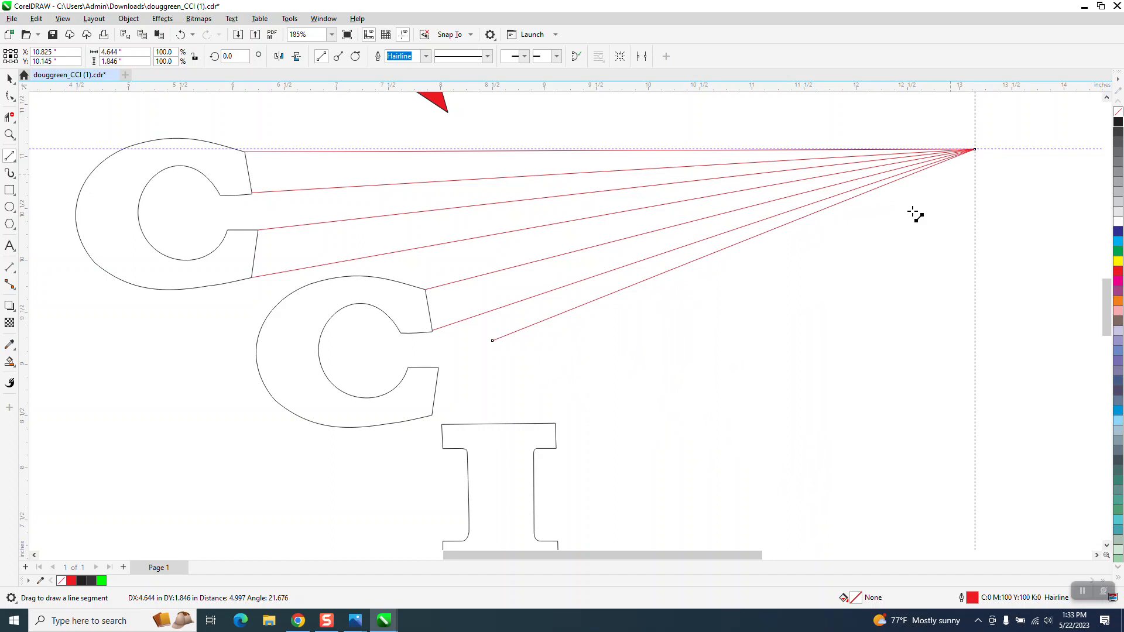
key("ctrl+z")
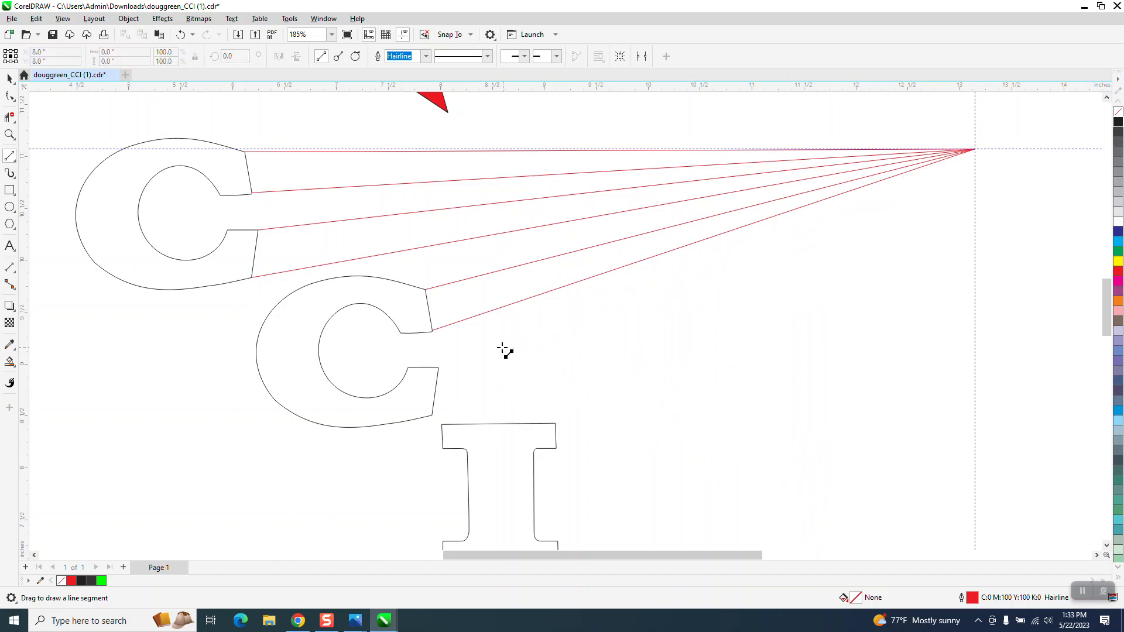
left_click_drag(438, 368, 975, 151)
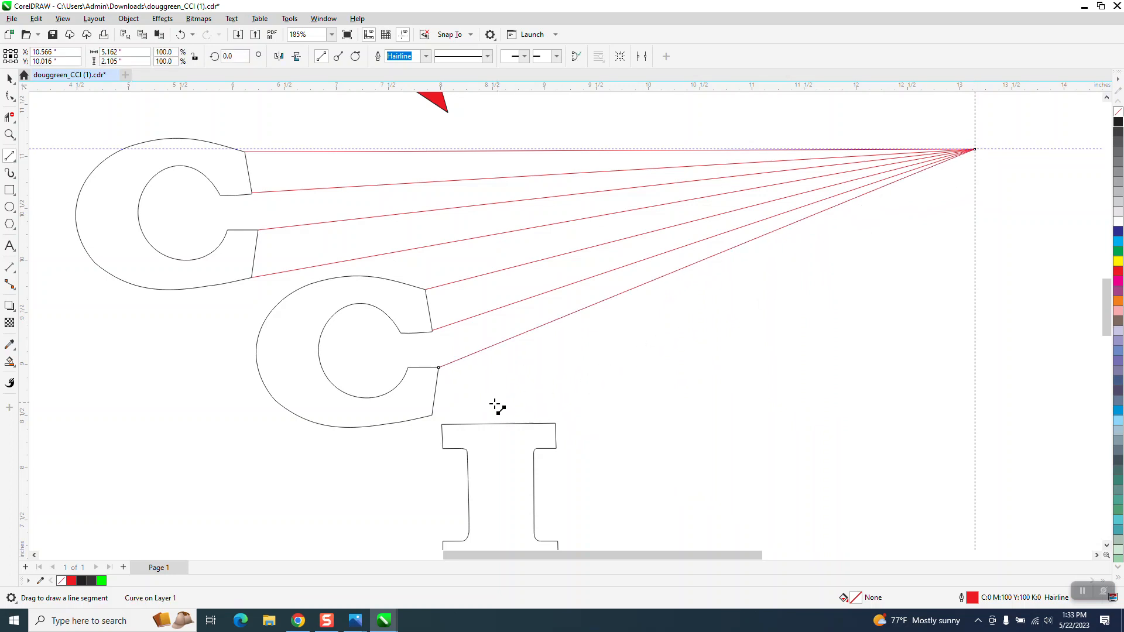
left_click_drag(434, 415, 976, 151)
Draw four rays from the right-hand corners of the I's upper and lower serifs to the guideline intersection.
left_click_drag(556, 423, 976, 150)
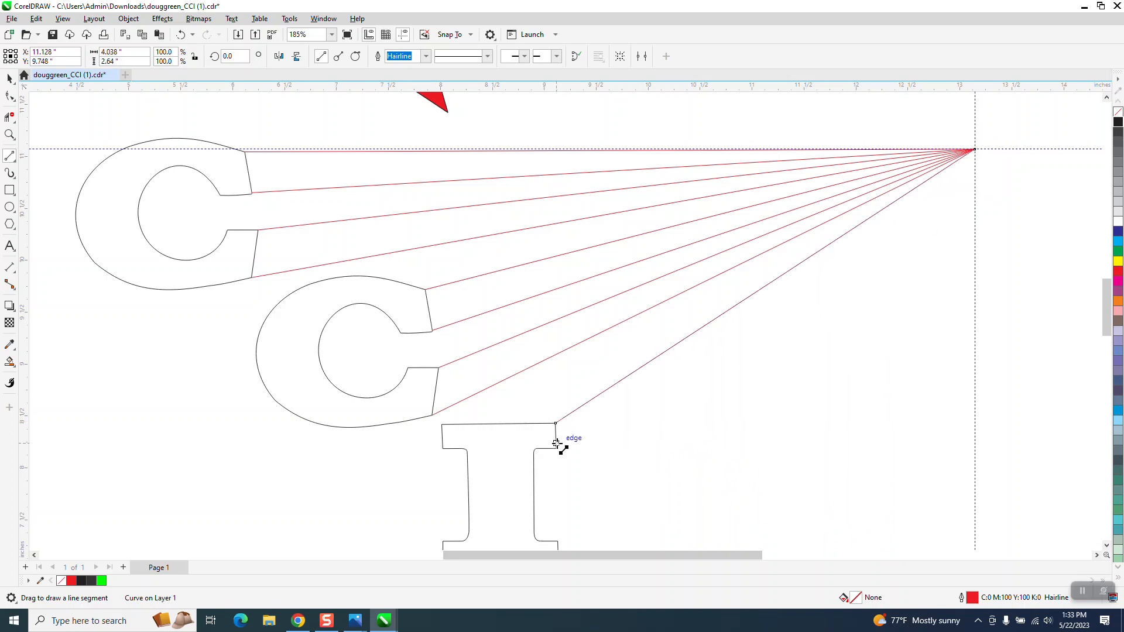
left_click_drag(556, 448, 975, 150)
scroll(575, 440, "down", 2)
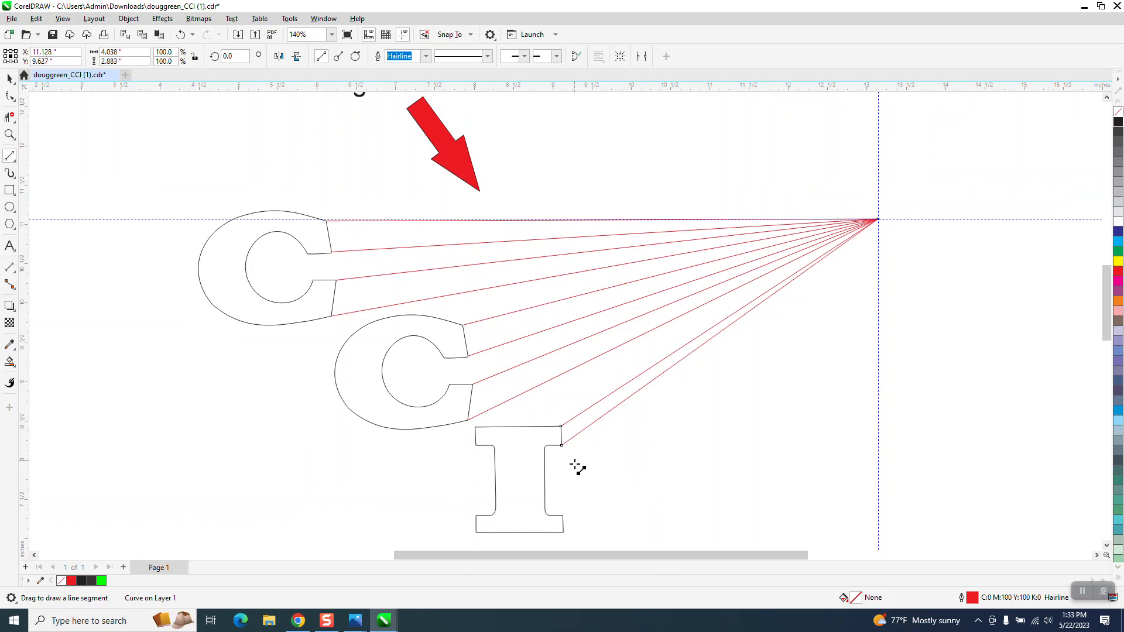
left_click_drag(563, 515, 878, 219)
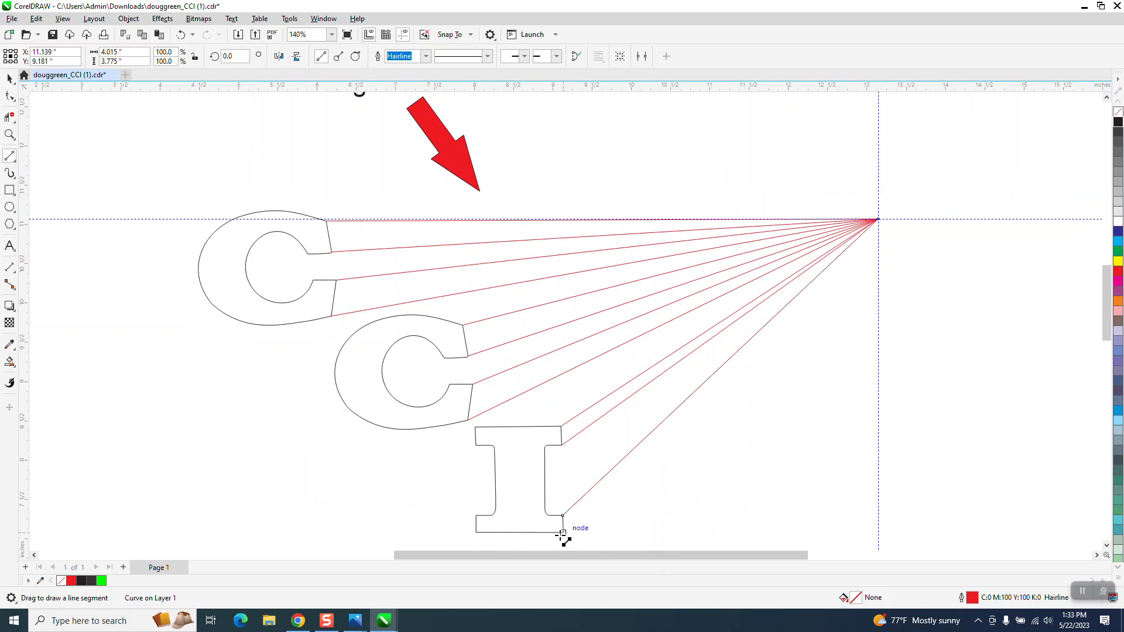
left_click_drag(563, 532, 879, 219)
scroll(368, 430, "down", 3)
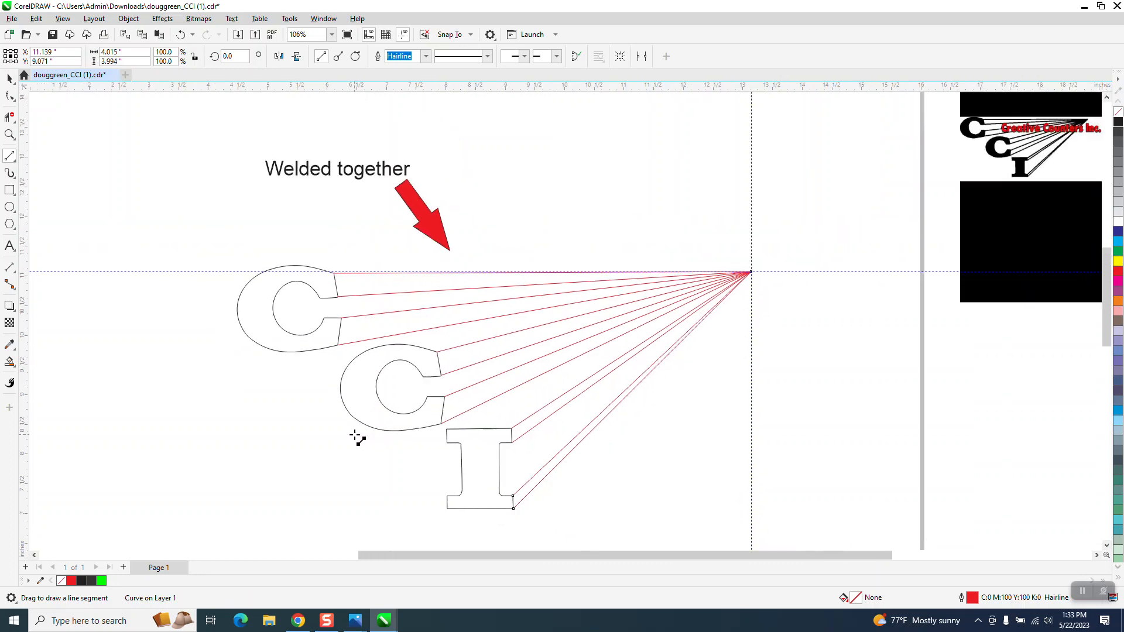
Examine how the rays and the Creative Counters Inc. lettering are arranged in the reference logo image beside the page.
left_click(9, 134)
left_click_drag(763, 166, 1005, 291)
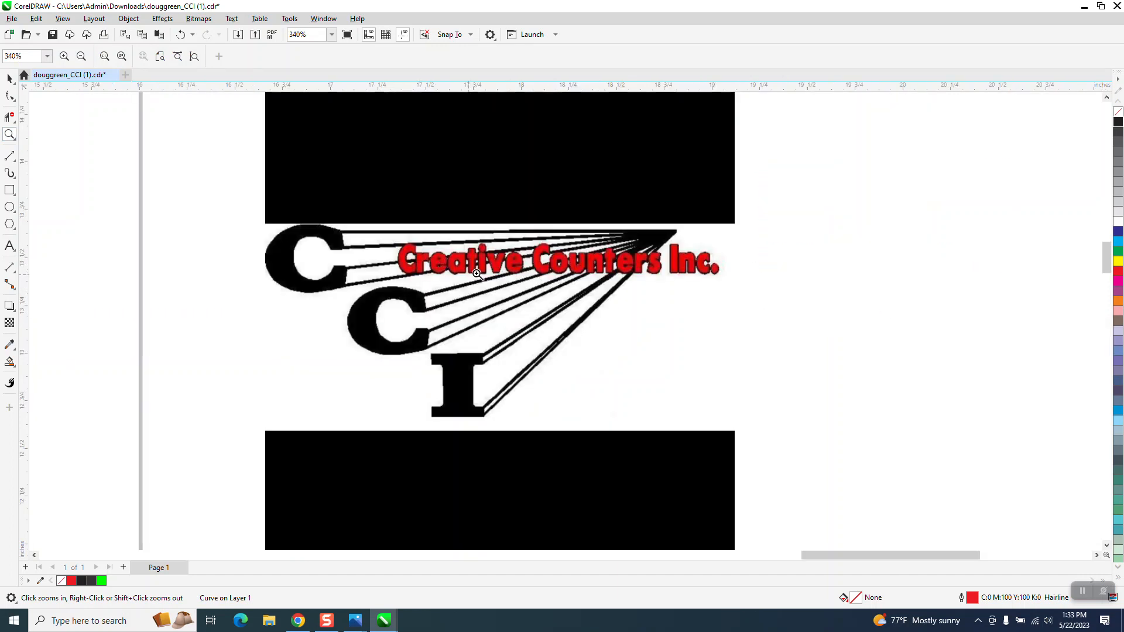
left_click_drag(392, 236, 789, 304)
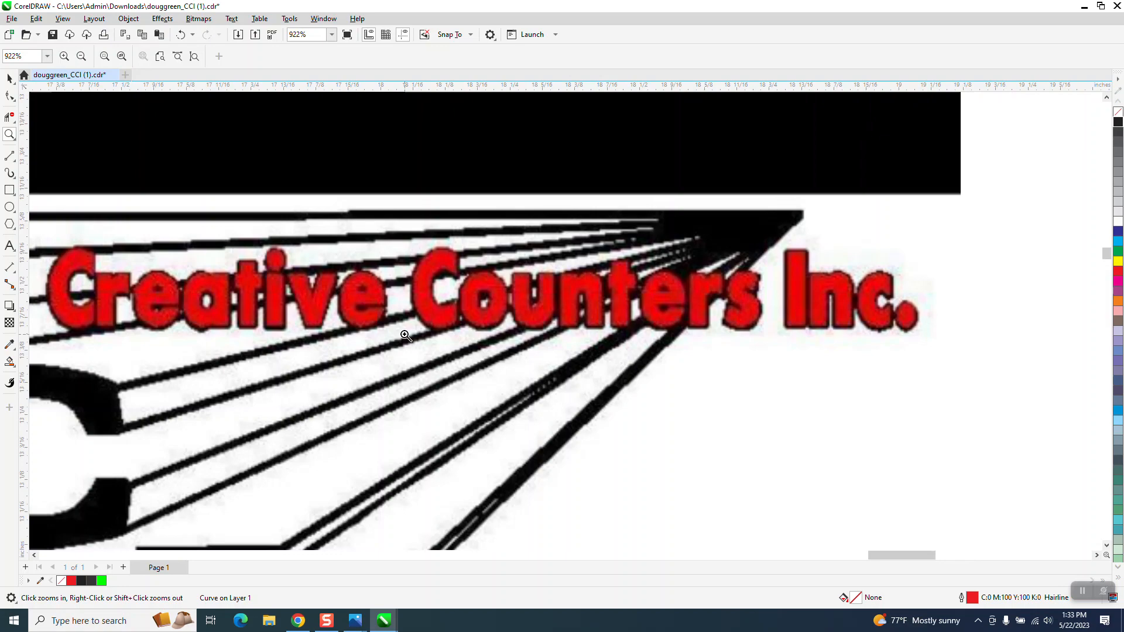
scroll(460, 276, "down", 2)
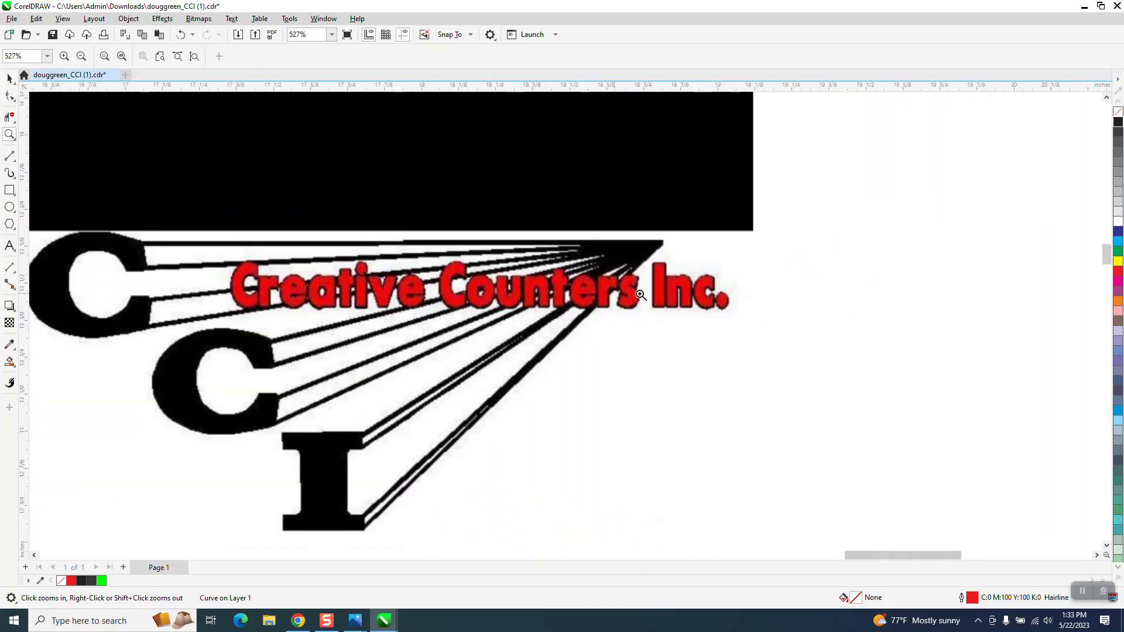
left_click_drag(379, 350, 564, 420)
scroll(564, 420, "down", 4)
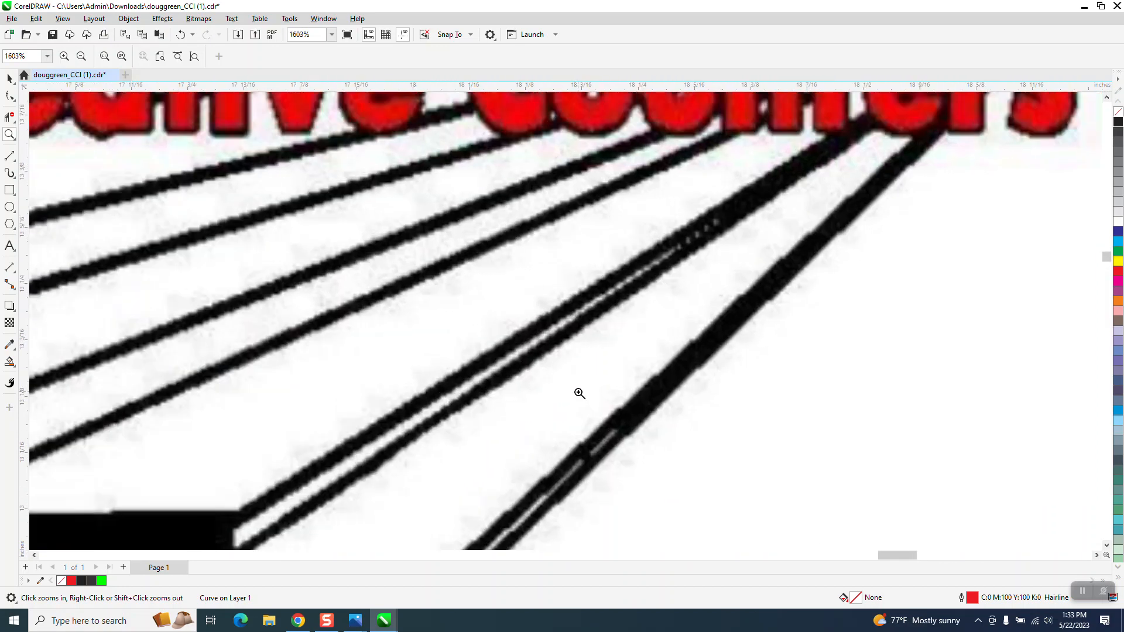
scroll(579, 393, "down", 9)
scroll(579, 399, "down", 3)
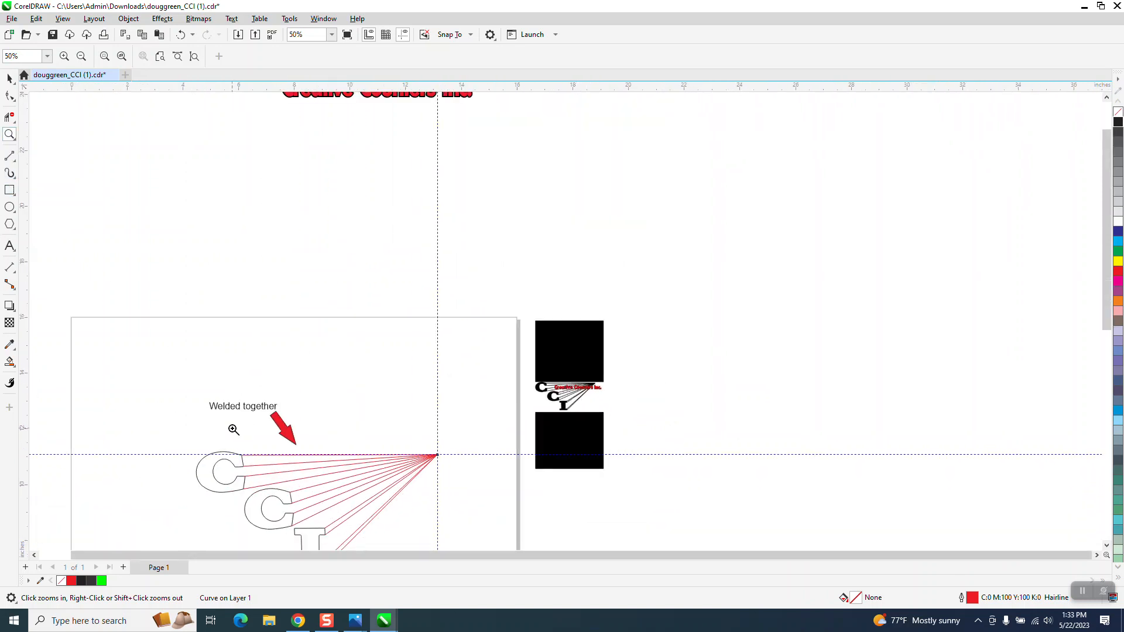
scroll(234, 406, "down", 1)
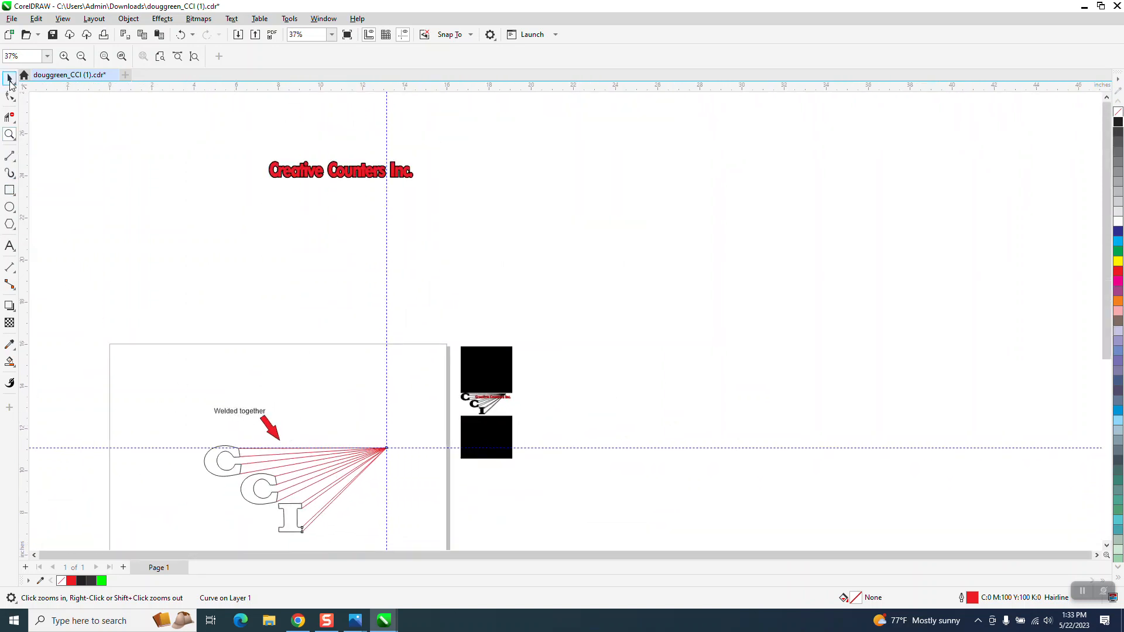
Delete the red arrow below the "Welded together" label.
left_click(9, 78)
left_click(275, 431)
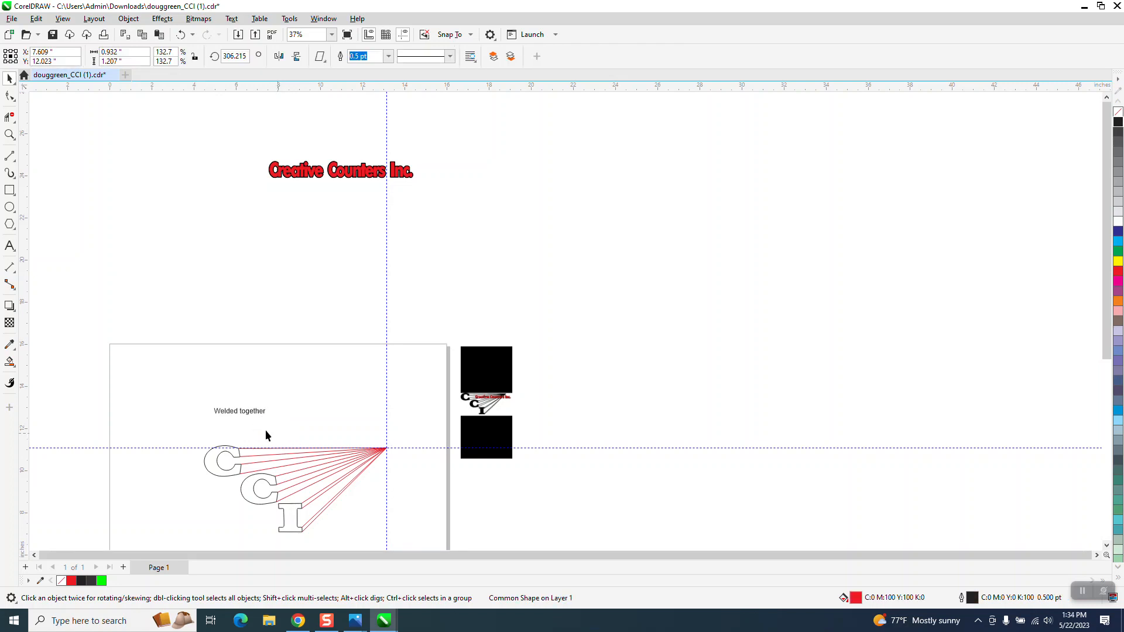
left_click(265, 429)
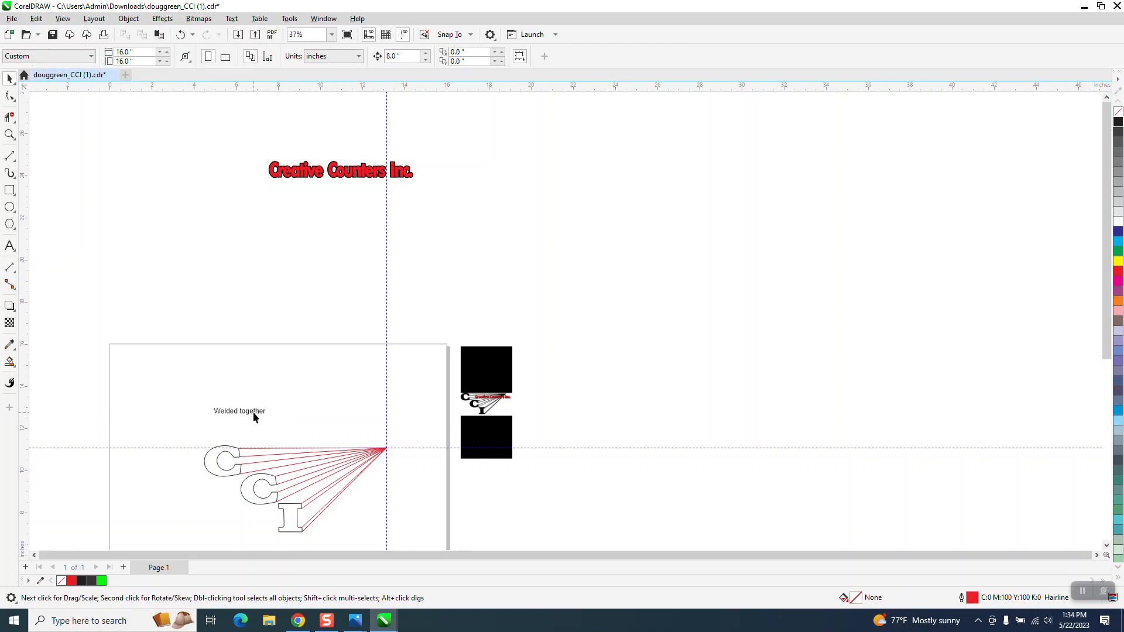
Move the first C, the second C and the I 8 inches left, away from the red rays.
left_click(10, 134)
left_click_drag(371, 512, 471, 539)
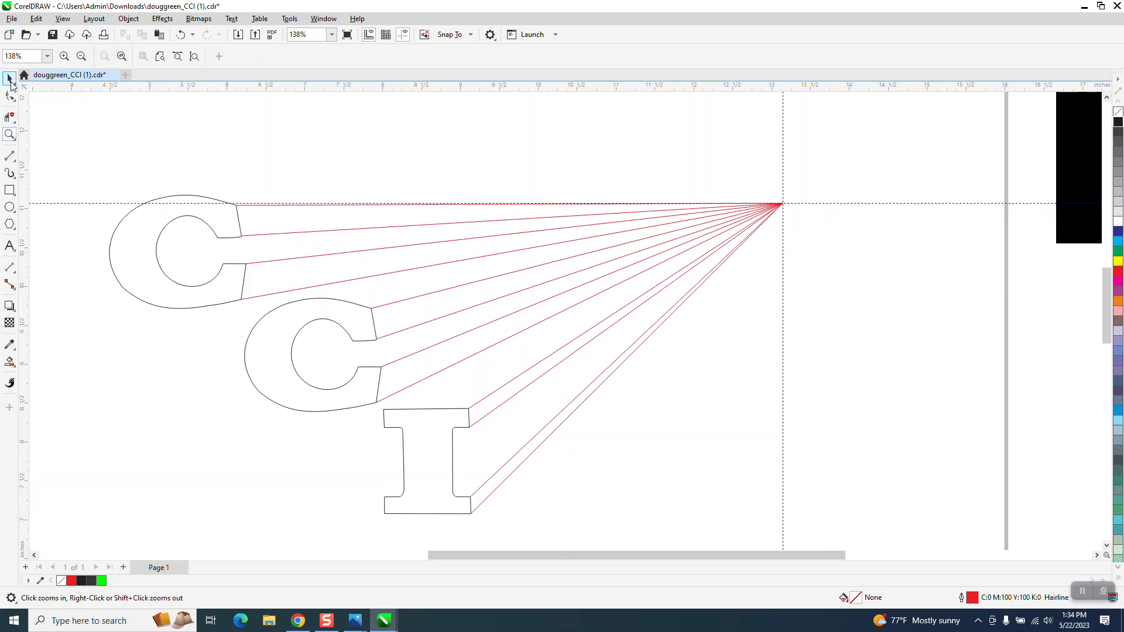
left_click(9, 78)
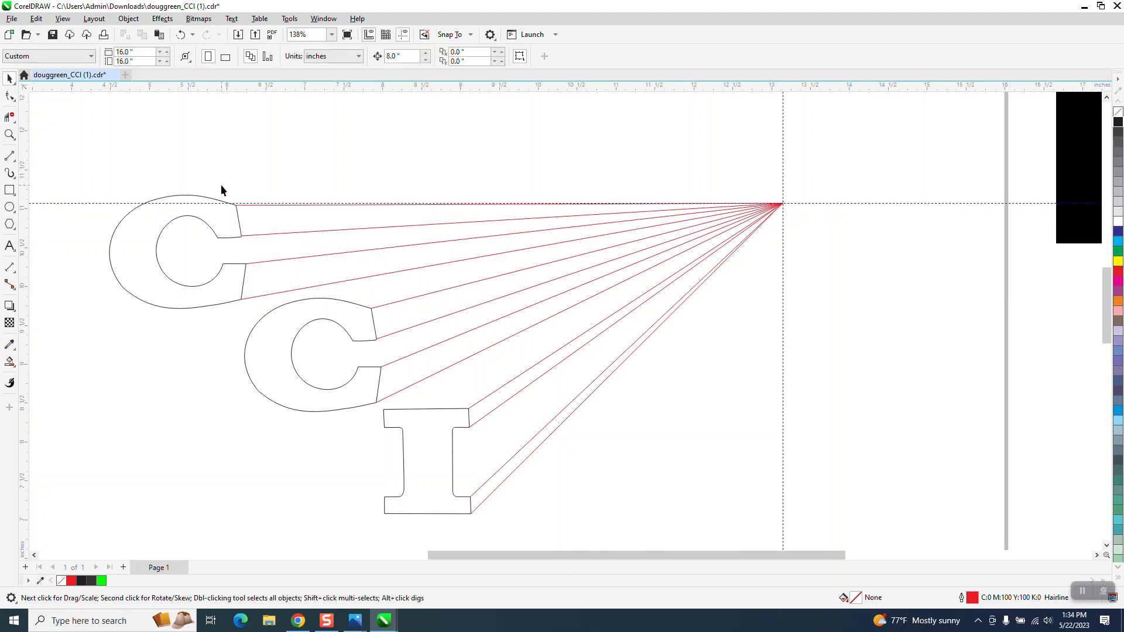
left_click(219, 199)
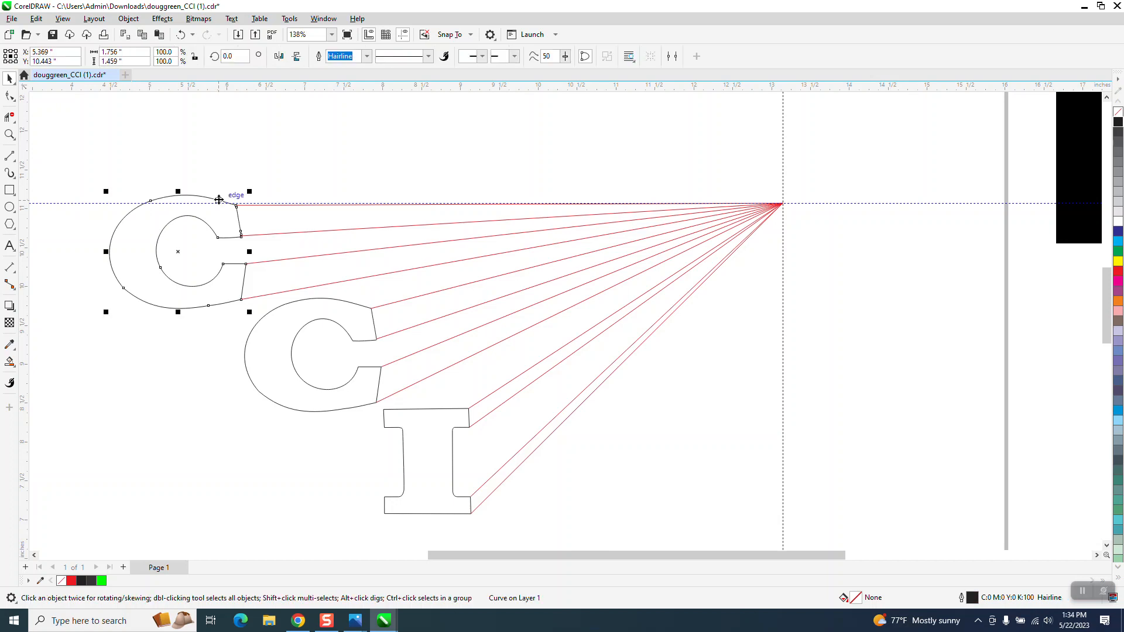
key("Delete")
left_click(339, 301)
key("Delete")
left_click(412, 410)
key("Delete")
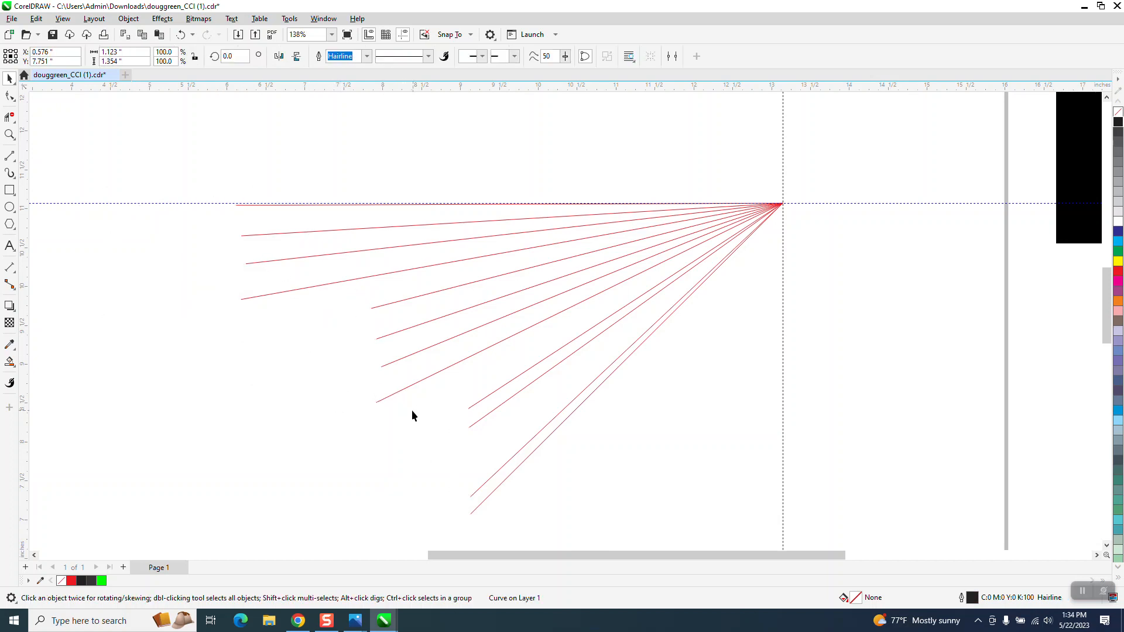
Set all the converging red rays to a 2.0 pt outline and recolor them black.
scroll(221, 203, "down", 1)
left_click_drag(352, 350, 790, 484)
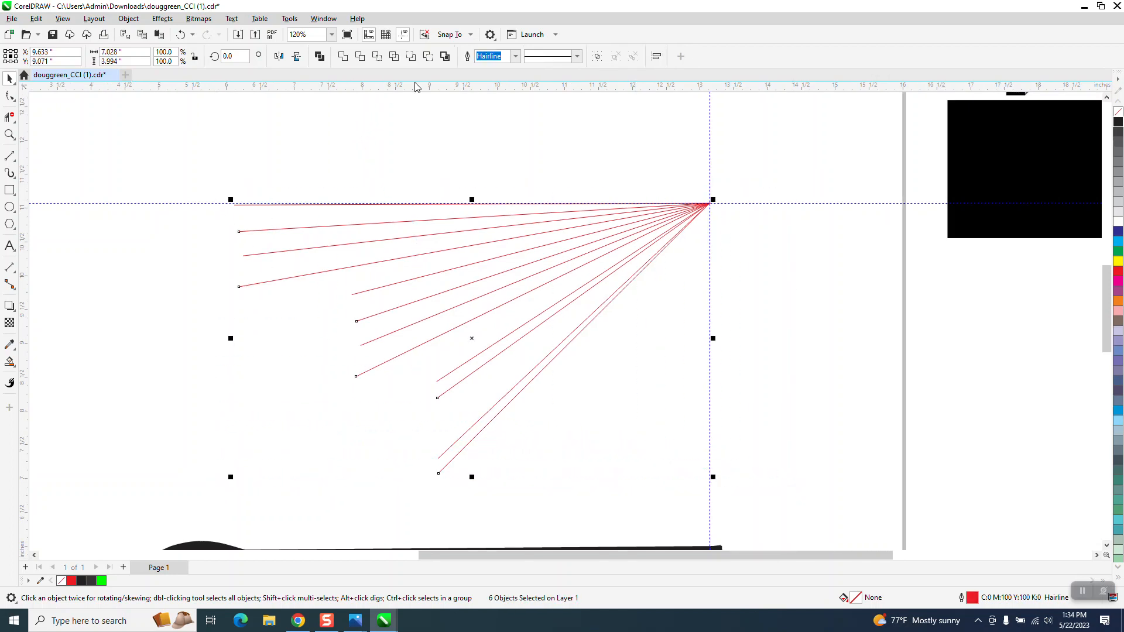
left_click(516, 56)
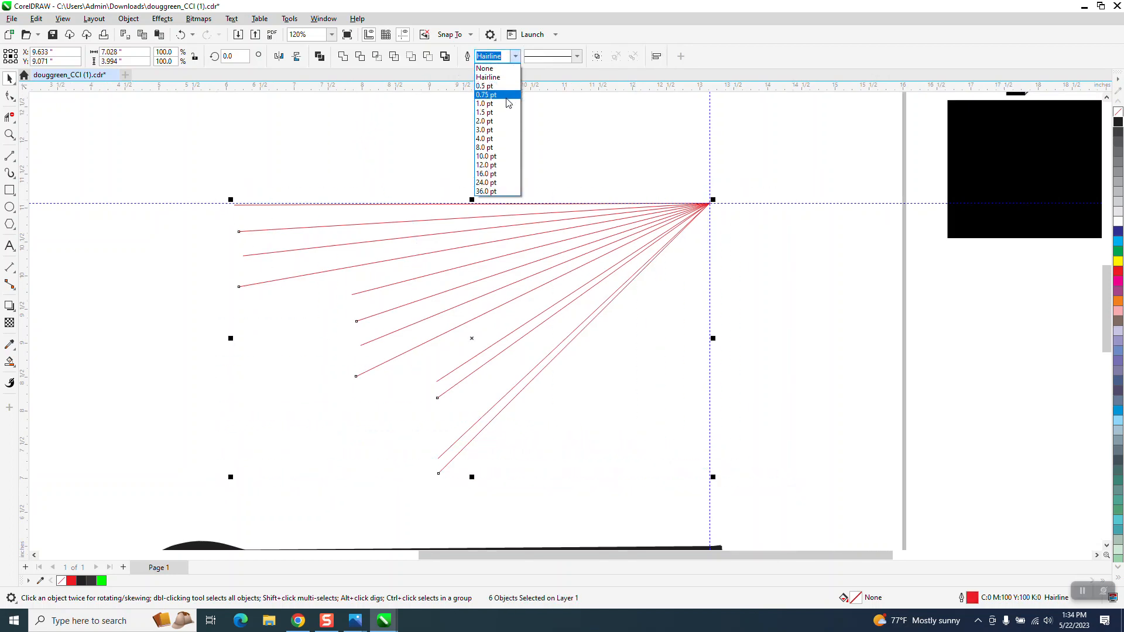
left_click(495, 122)
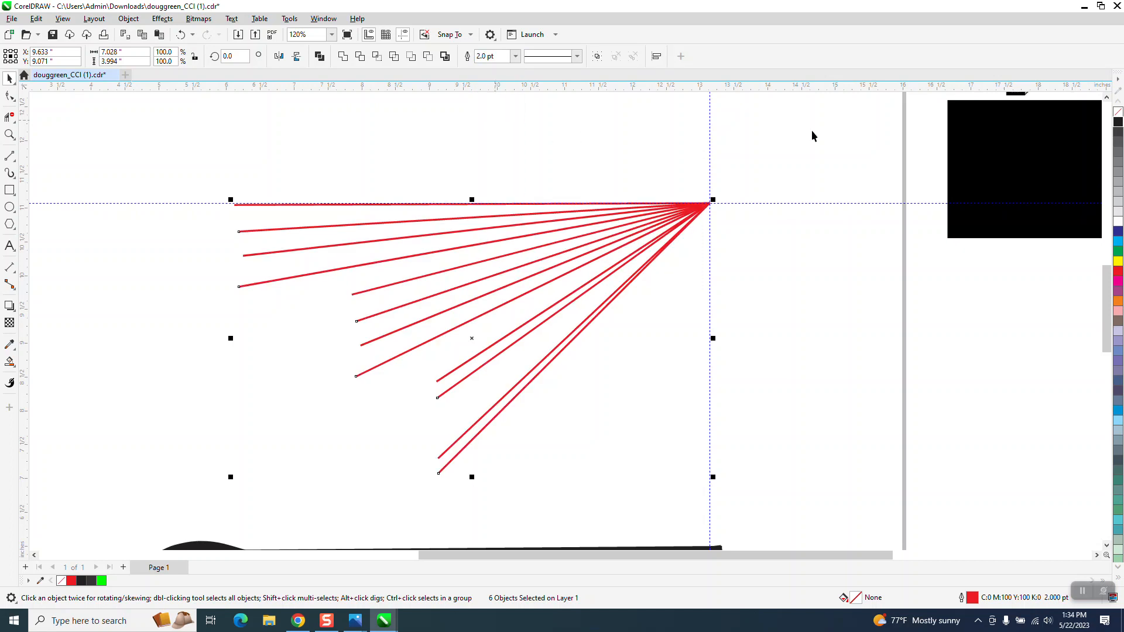
right_click(1119, 124)
Move the first C, the second C and the I 8 inches right, back against the rays' starting points.
scroll(441, 350, "down", 1)
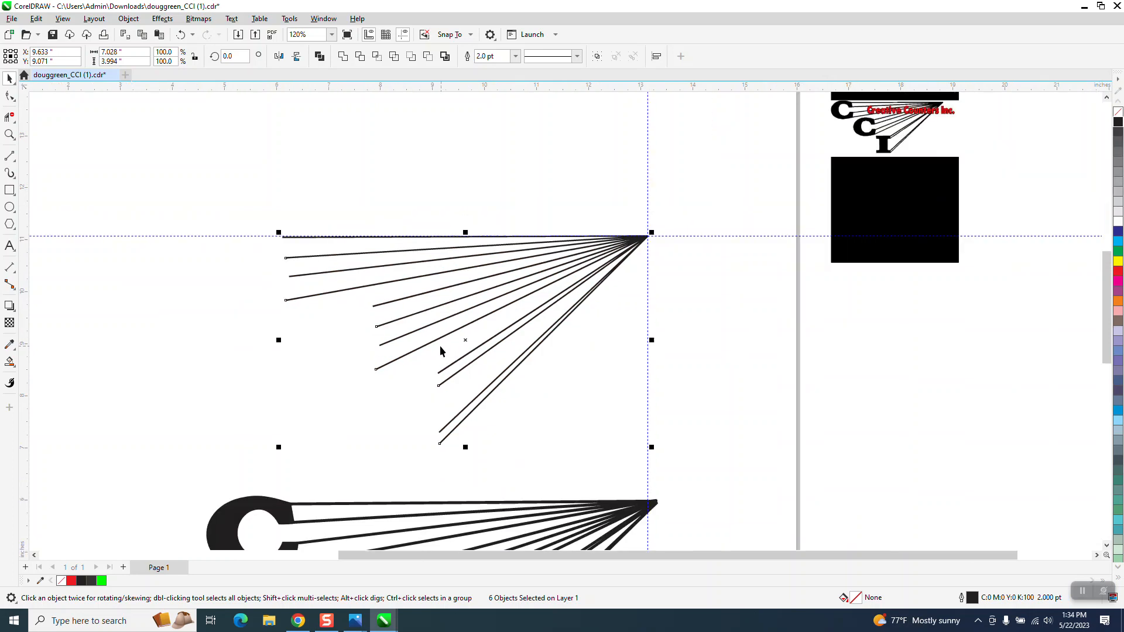
scroll(441, 350, "down", 2)
left_click_drag(43, 267, 202, 371)
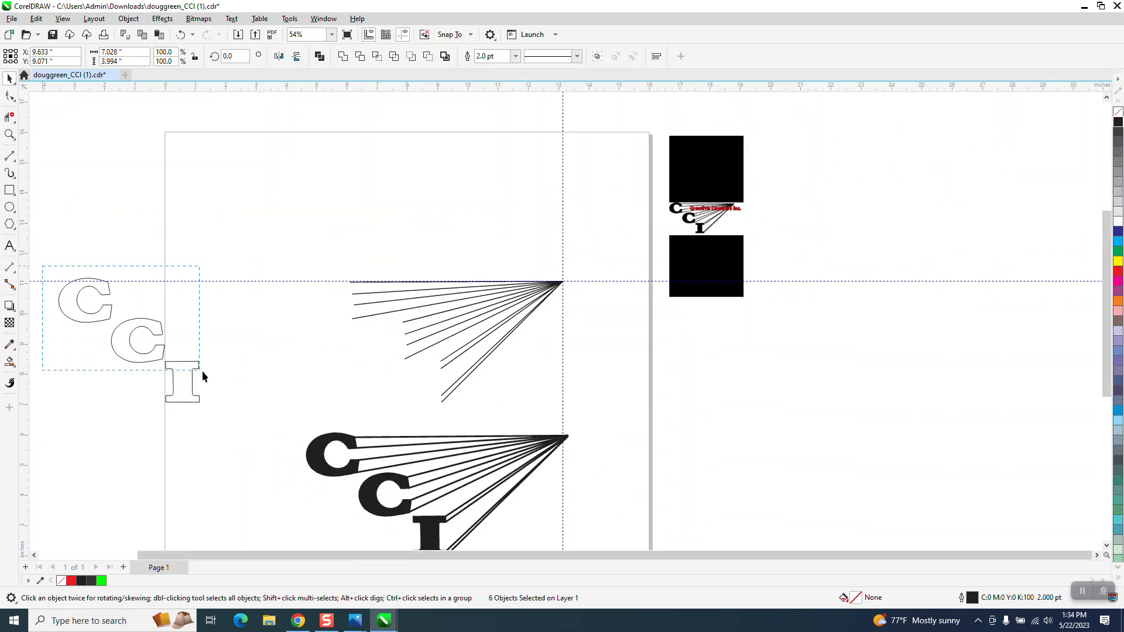
key("Right")
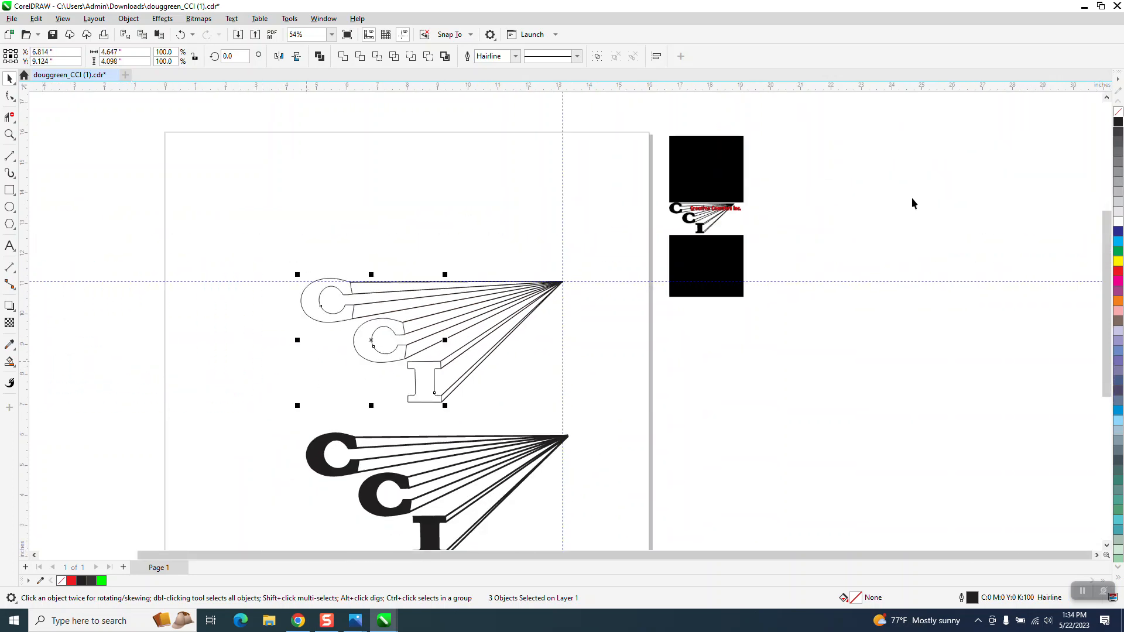
Fill the three letter outlines with black, remove their outlines and check how the rays meet their corners.
left_click(1118, 125)
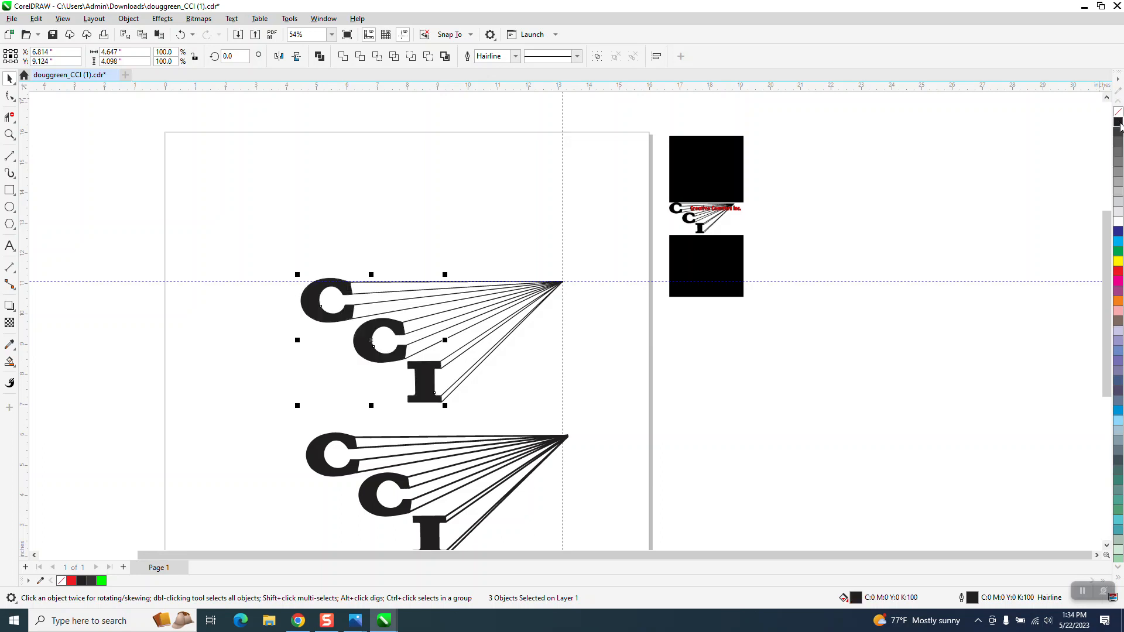
right_click(1119, 113)
left_click(9, 134)
left_click_drag(256, 254, 626, 400)
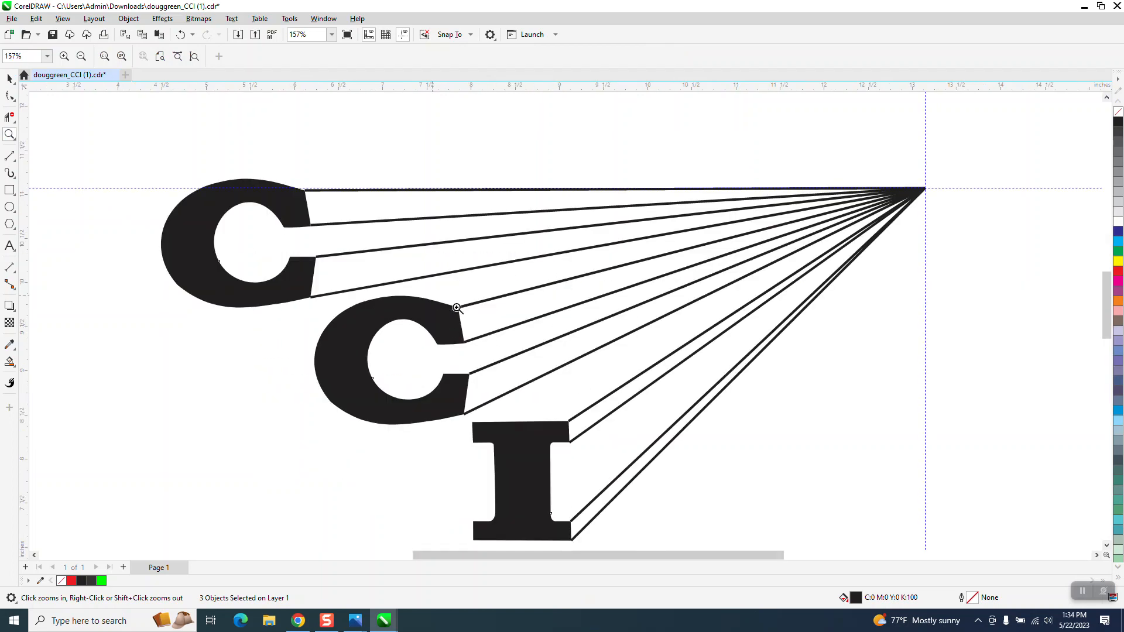
left_click_drag(437, 294, 497, 321)
scroll(392, 387, "down", 2)
scroll(392, 387, "down", 3)
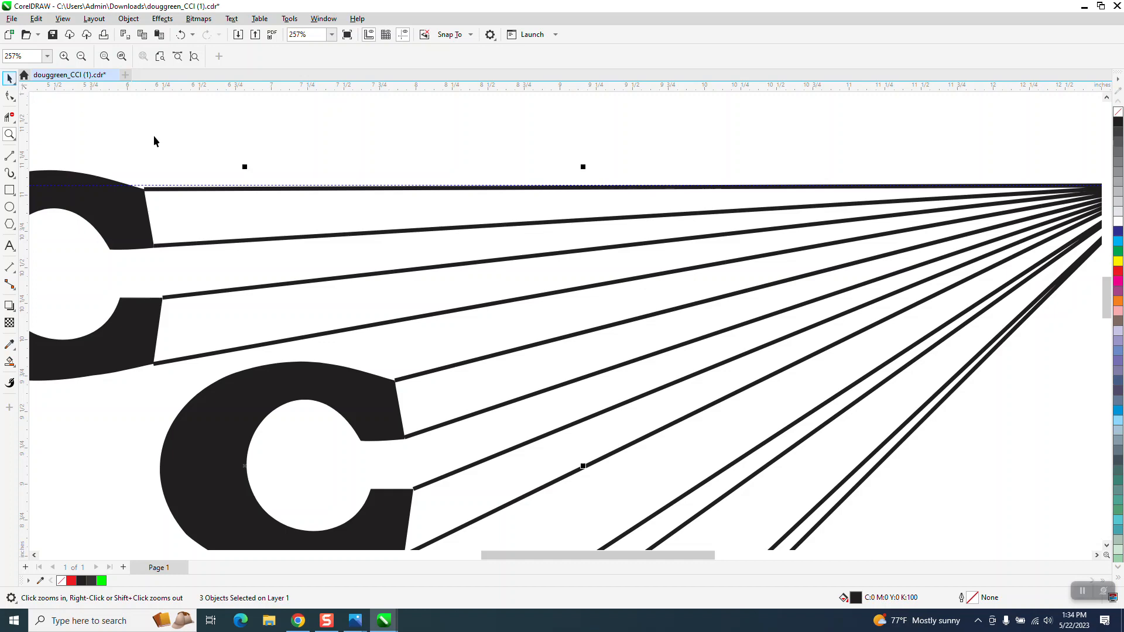
Undo the outline removal and the black fill on the three letters.
key("space")
left_click(181, 35)
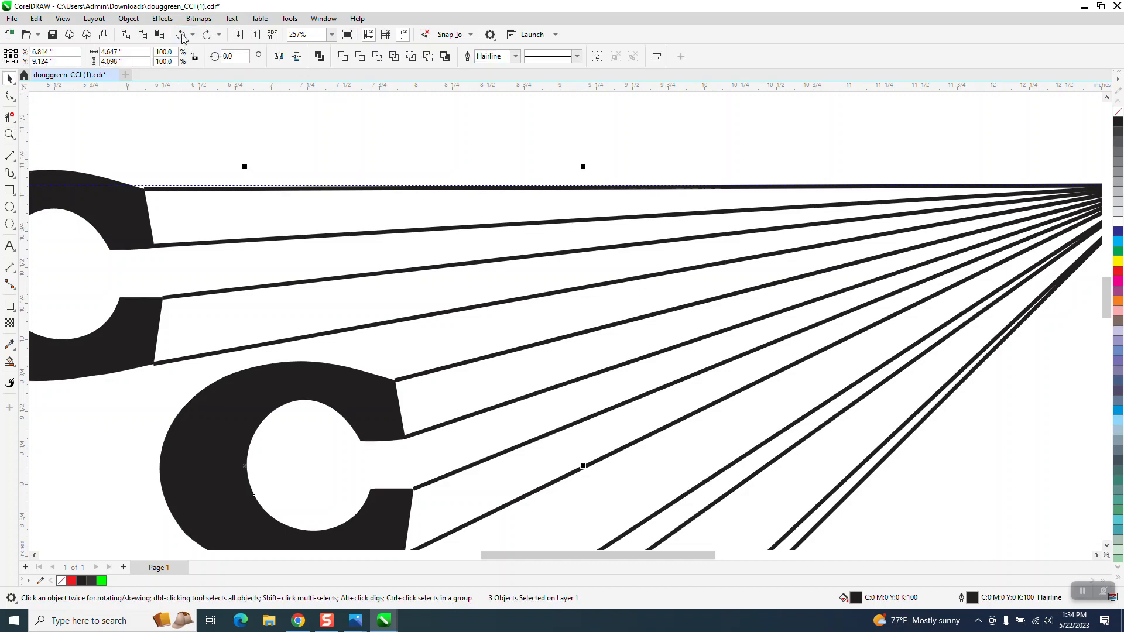
left_click(181, 35)
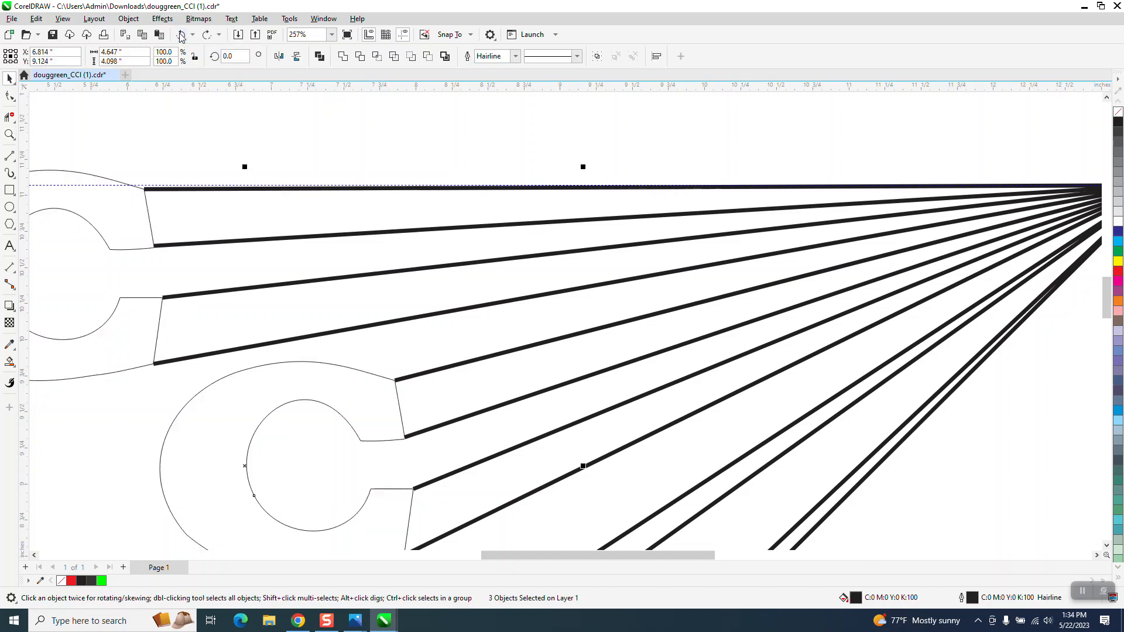
Set the outline width of the first C to 2.0 pt.
scroll(304, 211, "down", 2)
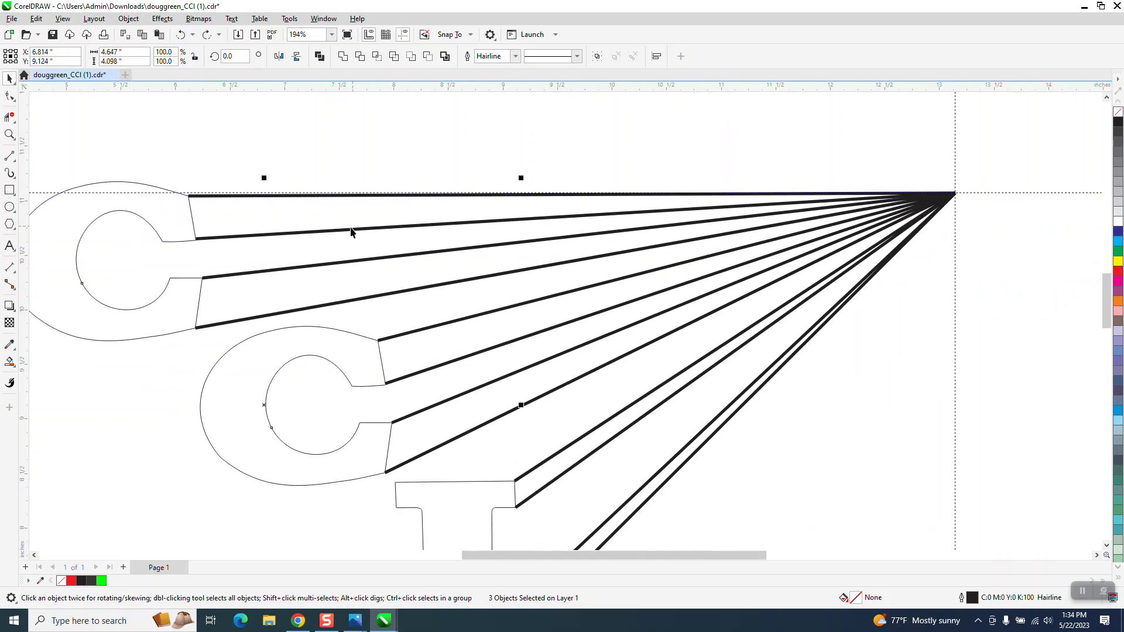
scroll(166, 185, "down", 2)
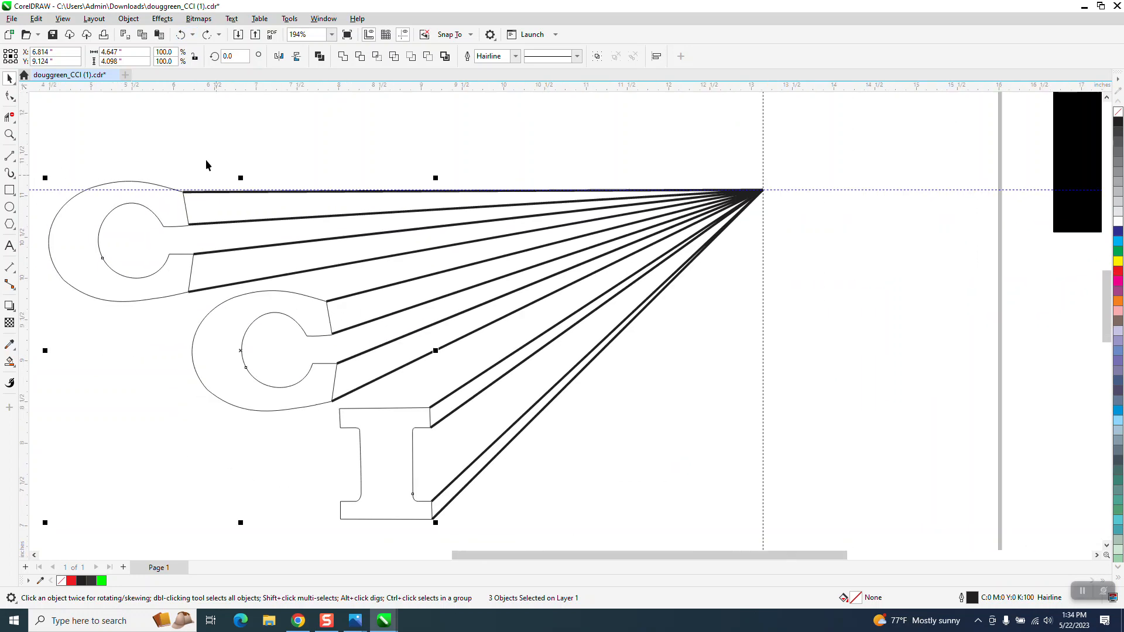
left_click(399, 134)
left_click(406, 188)
left_click(396, 170)
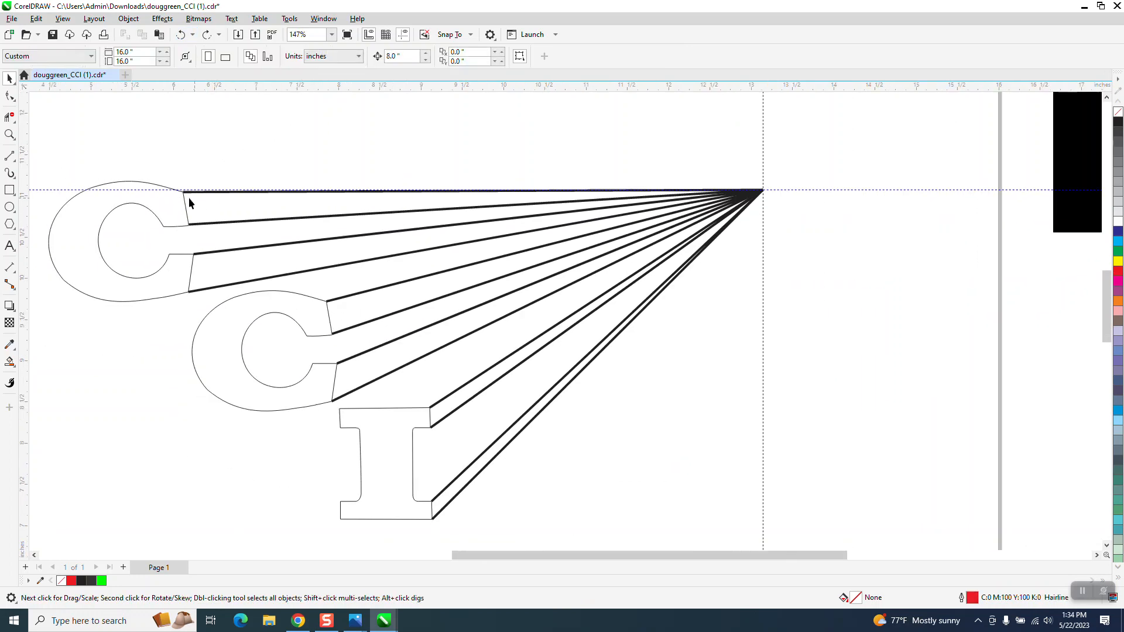
left_click(169, 190)
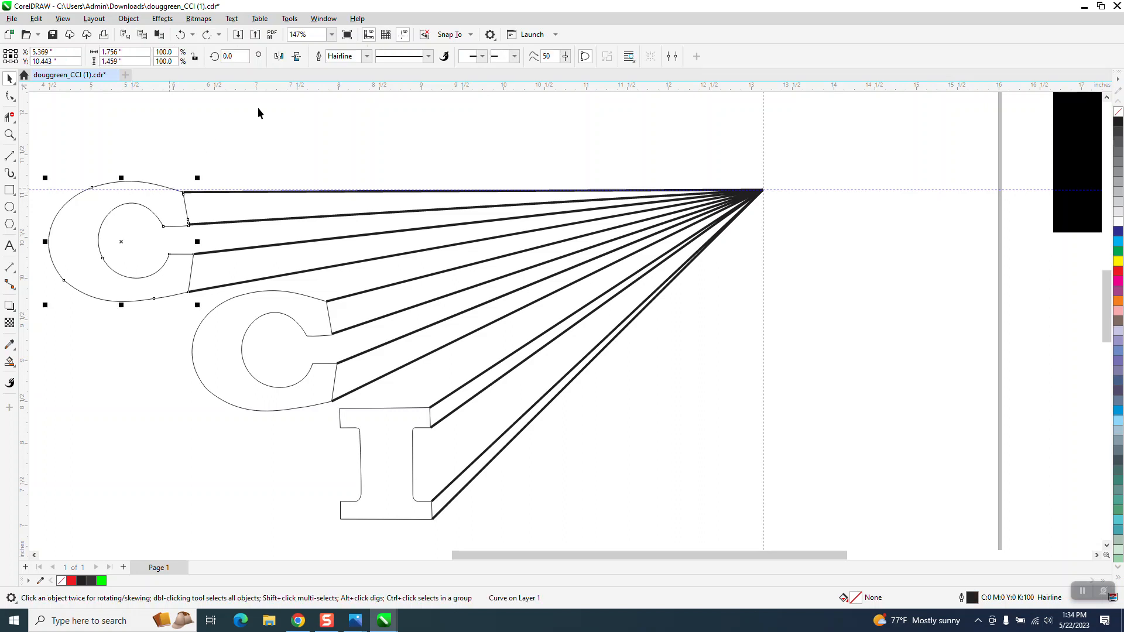
left_click(367, 56)
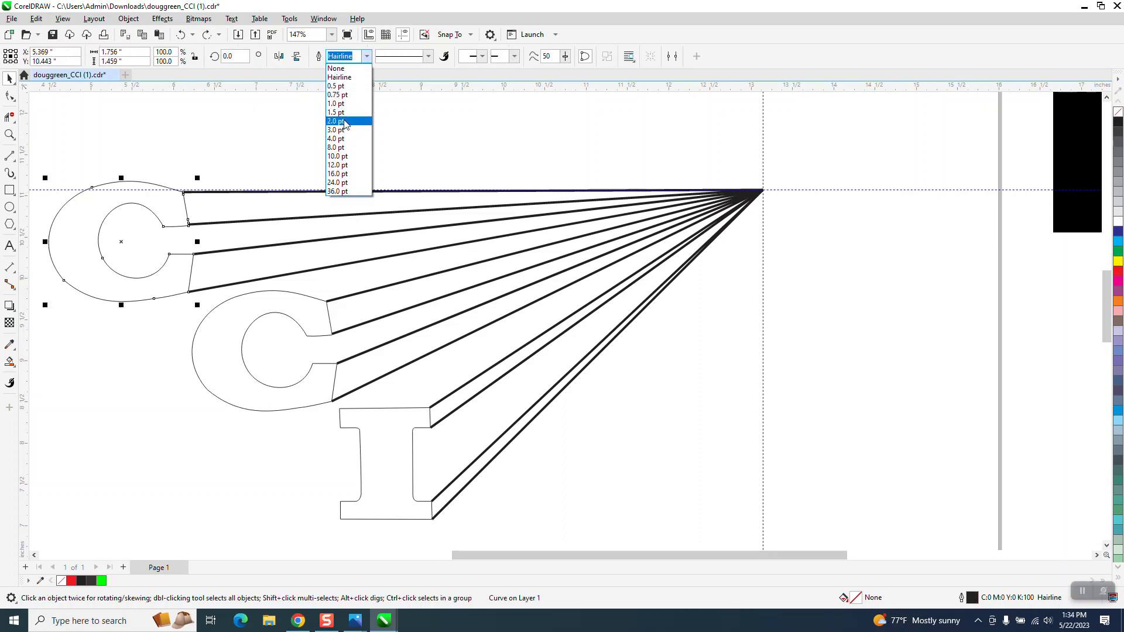
left_click(344, 124)
Set the outline width of the second C and the I to 2.0 pt.
left_click(310, 299)
left_click(367, 56)
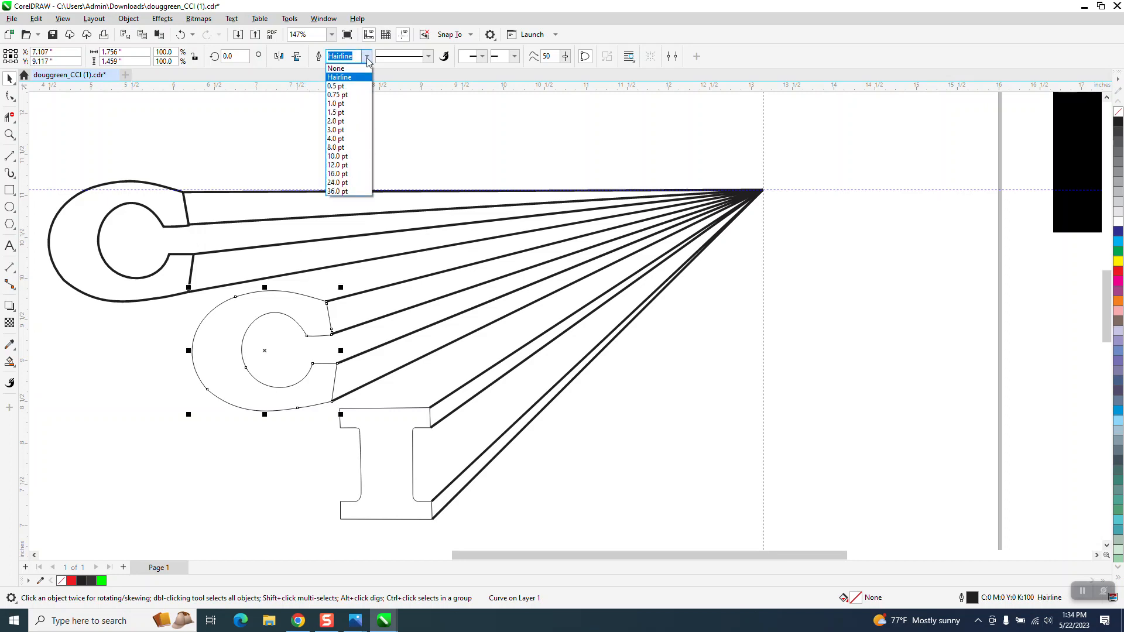
left_click(346, 124)
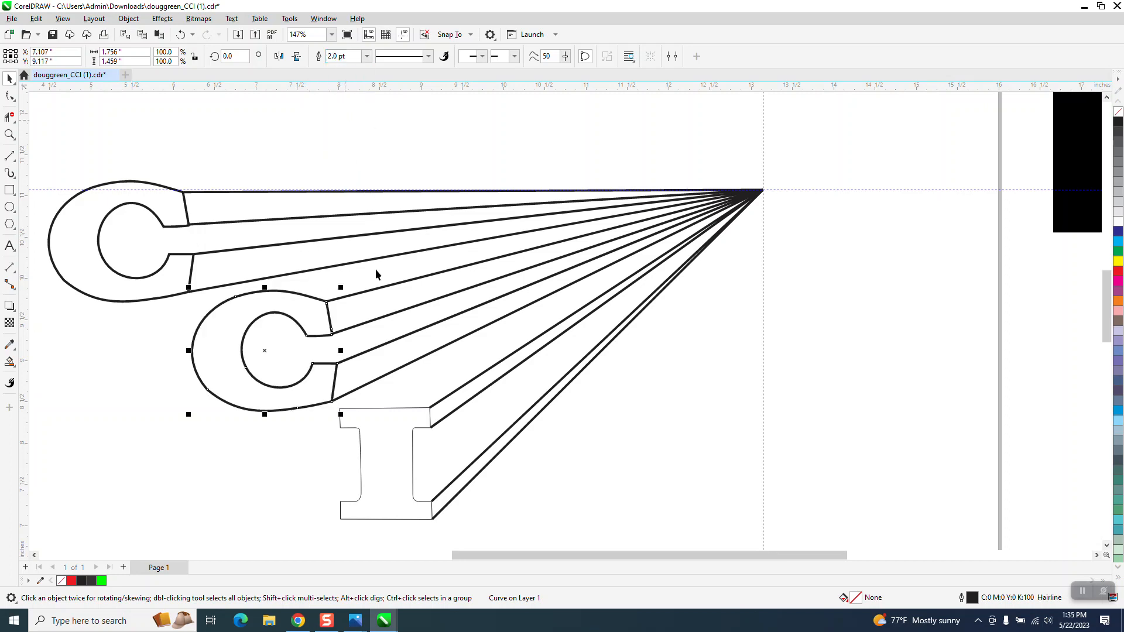
left_click(394, 407)
left_click(367, 56)
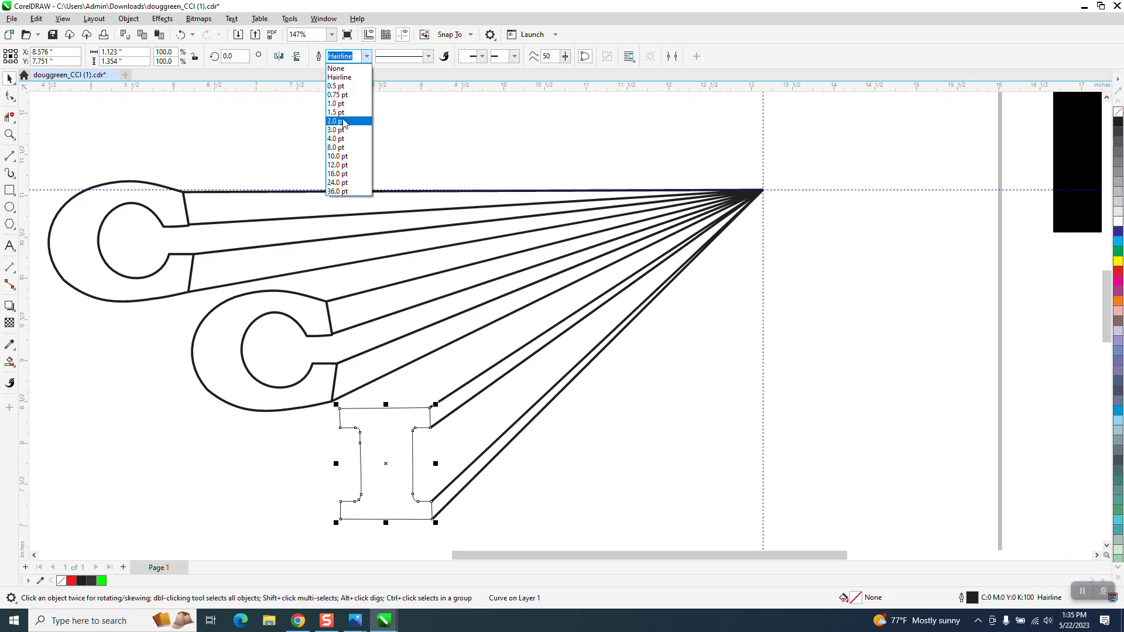
left_click(344, 121)
Use Smart Fill with black from the RGB Palette to fill the first C, the second C and the I.
scroll(283, 310, "down", 1)
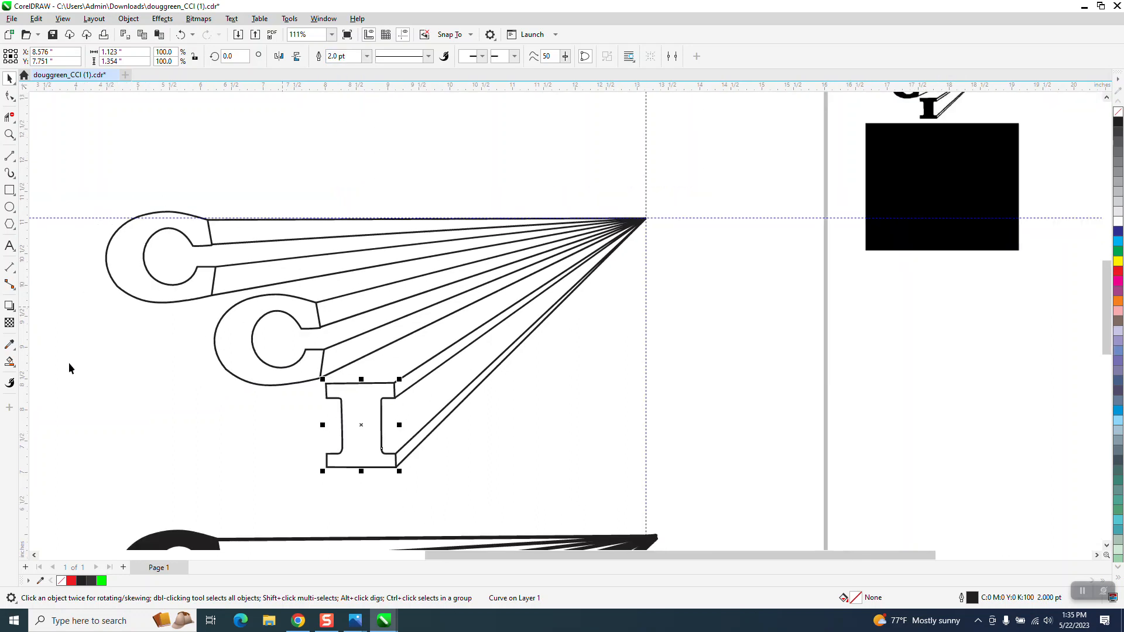
left_click(9, 362)
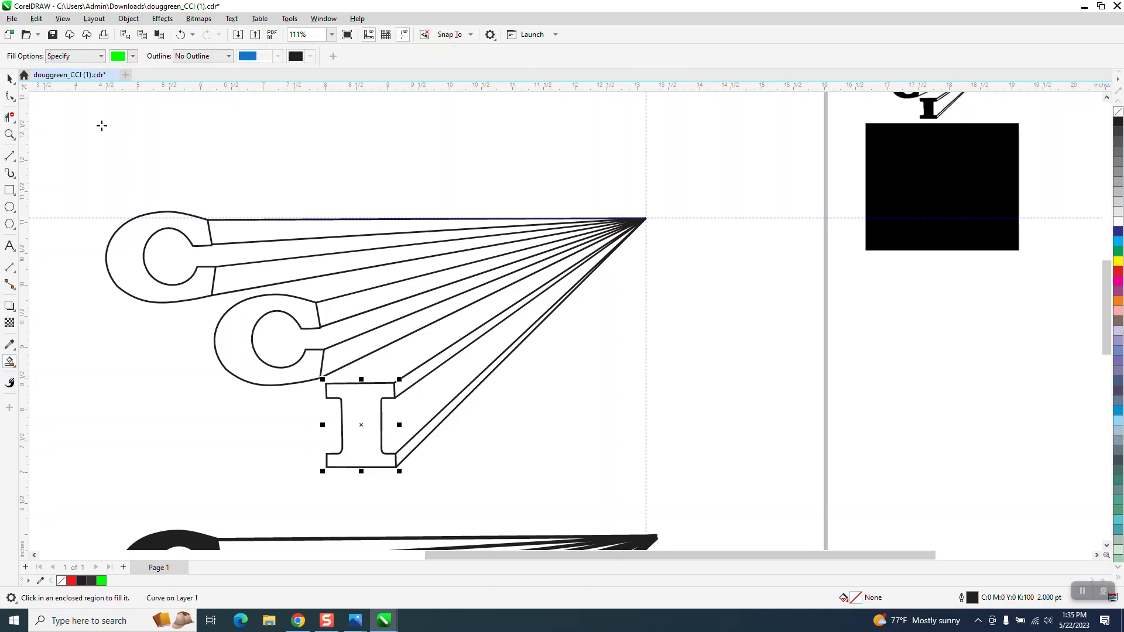
left_click(132, 56)
left_click(127, 116)
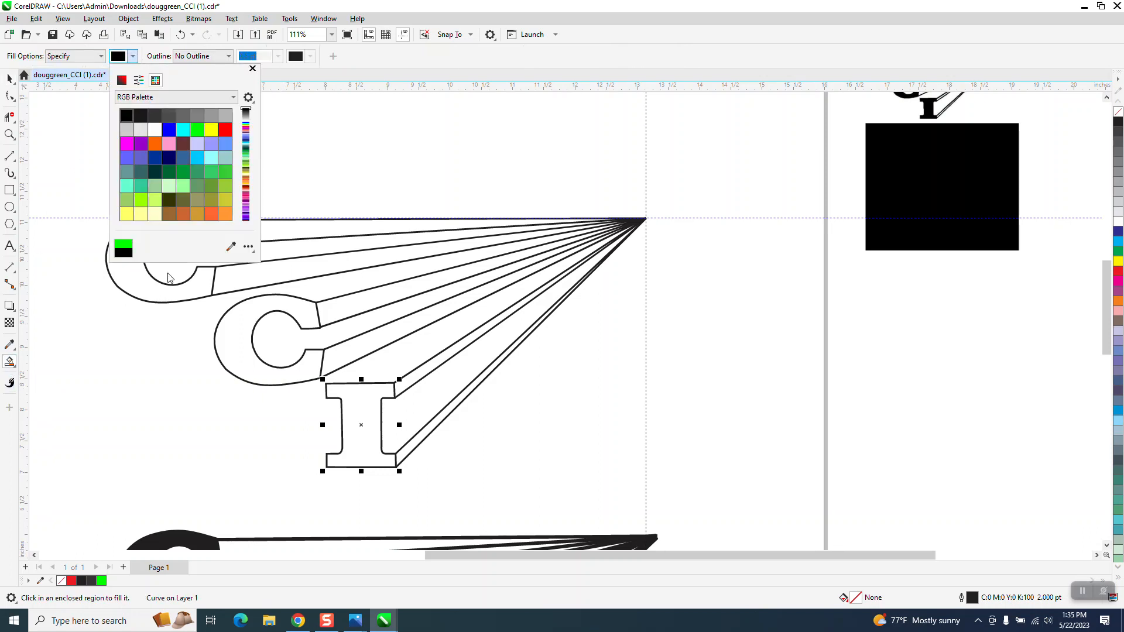
left_click(136, 292)
left_click(136, 290)
left_click(310, 357)
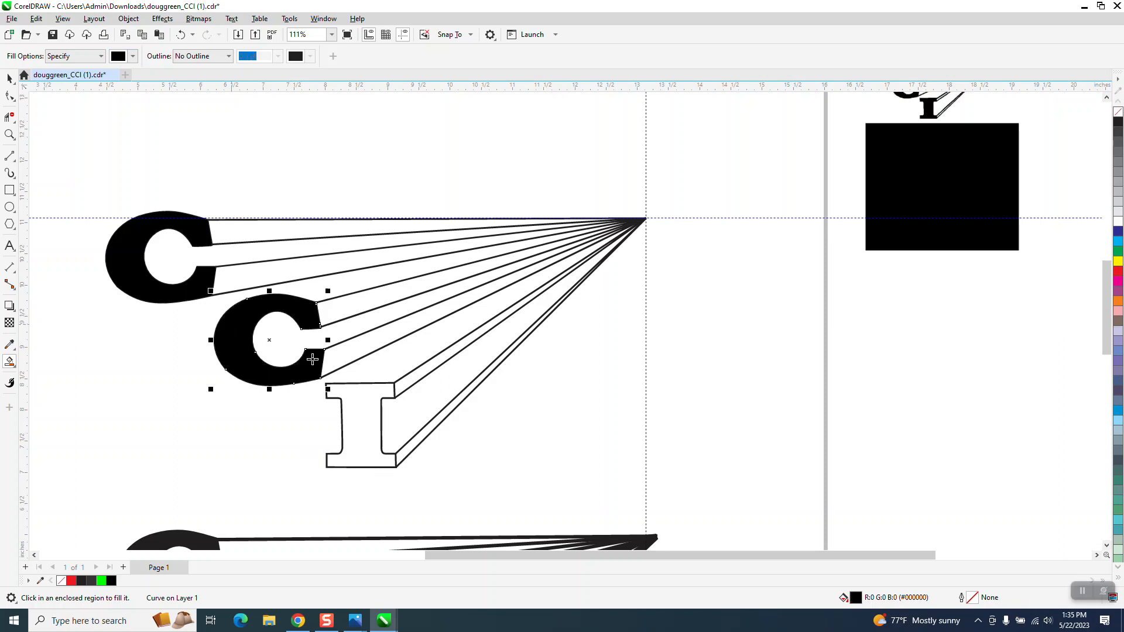
left_click(360, 397)
Examine up close how the rays join the corners of the first C and how its fill compares with its outline.
left_click(9, 134)
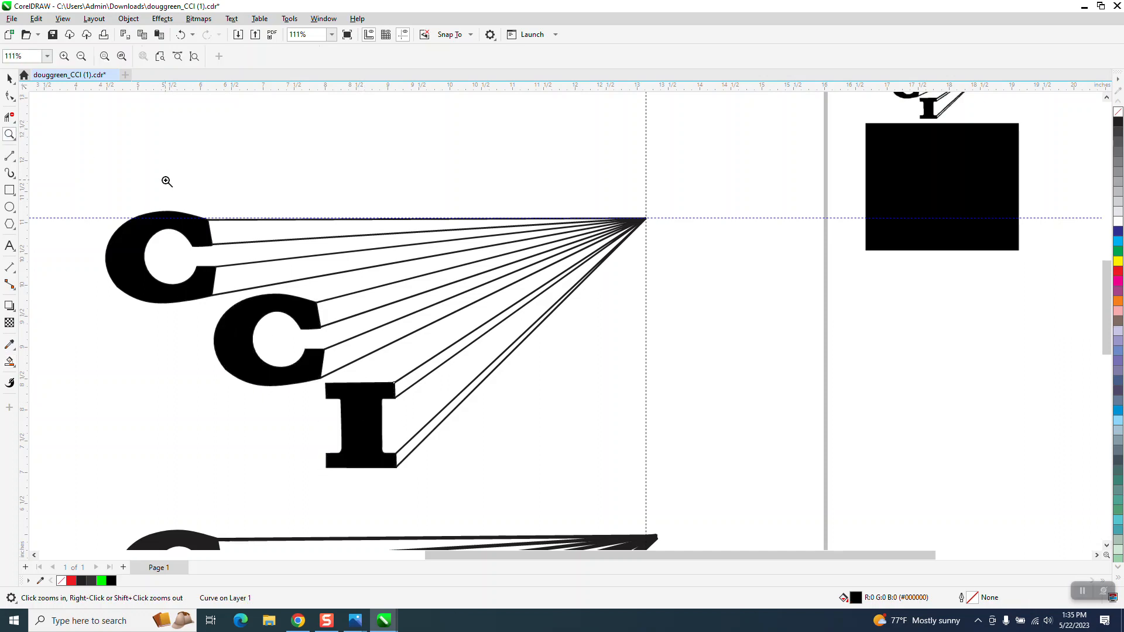
left_click_drag(186, 212, 284, 243)
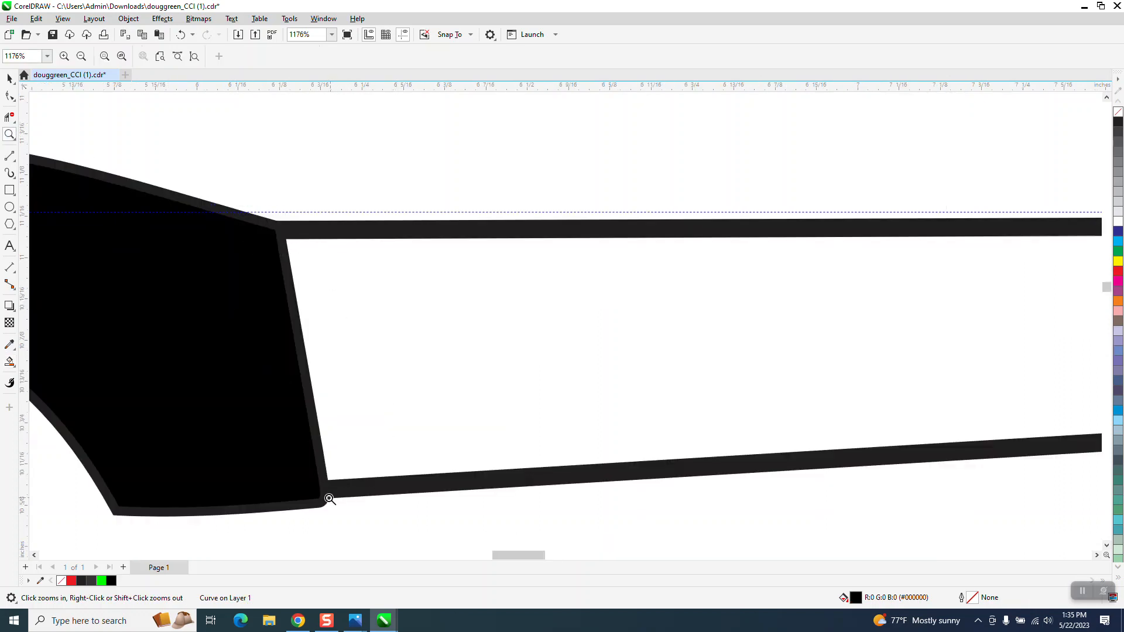
left_click(10, 79)
scroll(326, 273, "down", 1)
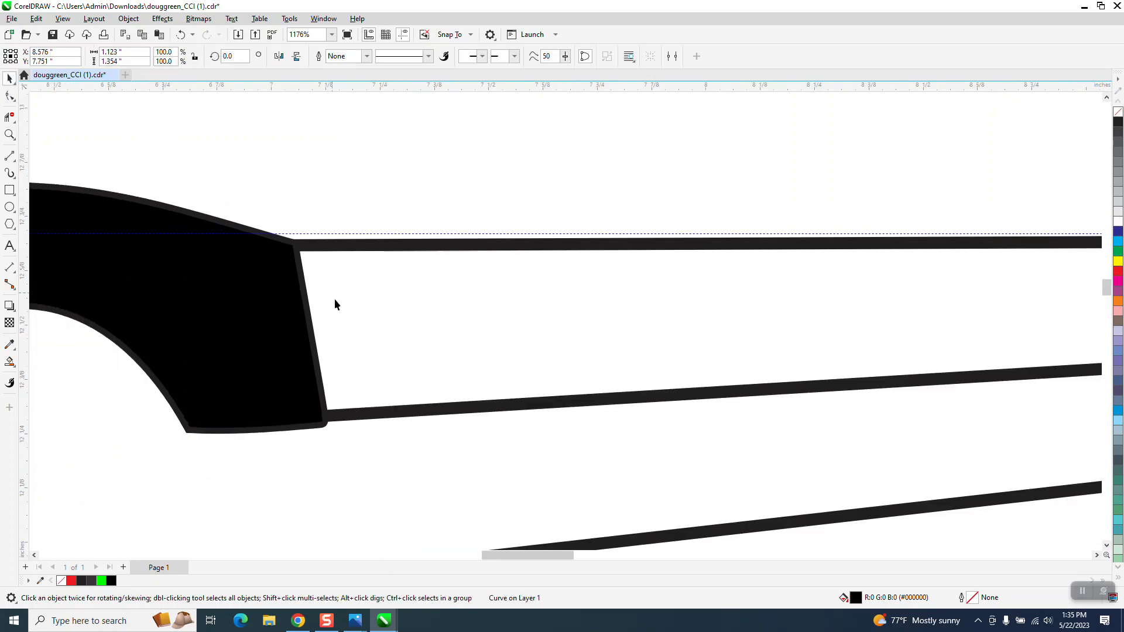
scroll(346, 251, "down", 1)
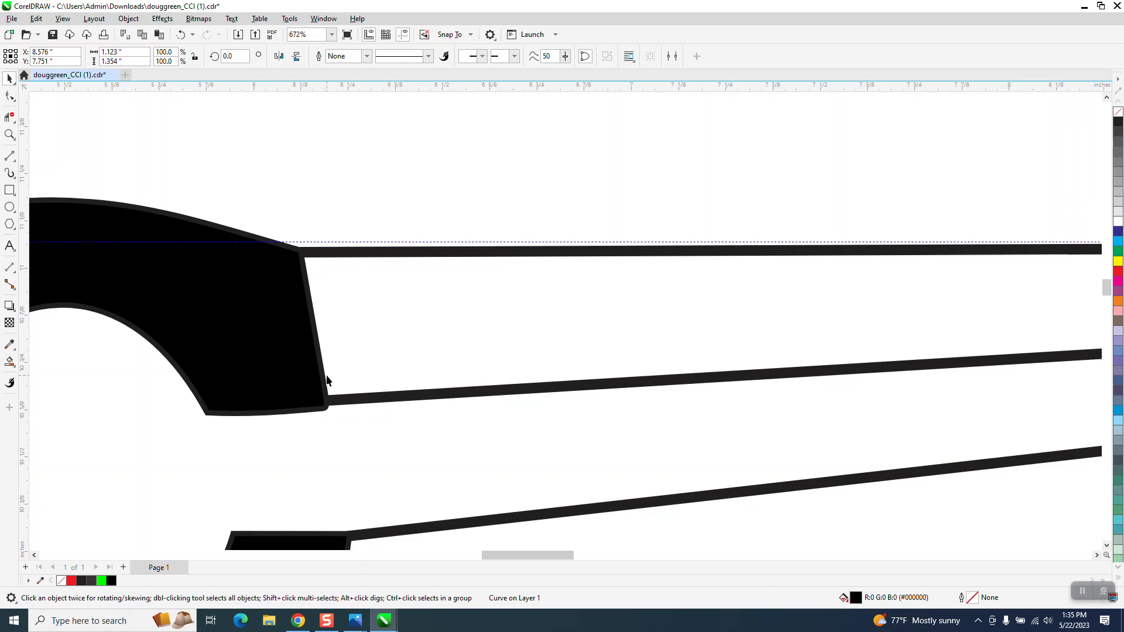
left_click(9, 135)
left_click_drag(299, 377, 412, 432)
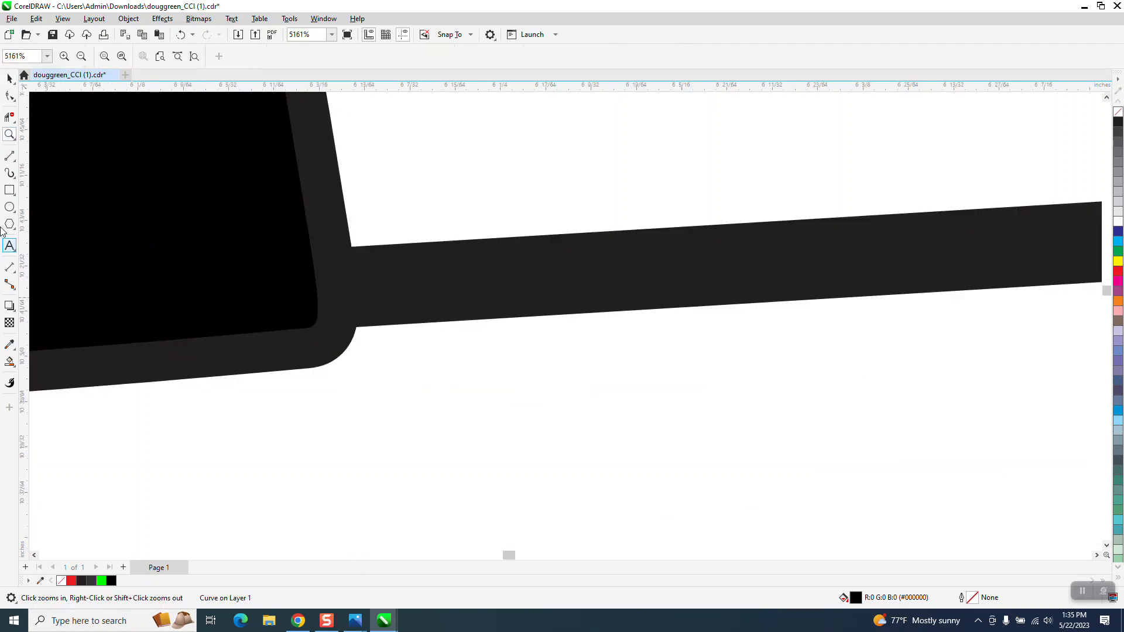
left_click(9, 78)
scroll(421, 389, "down", 2)
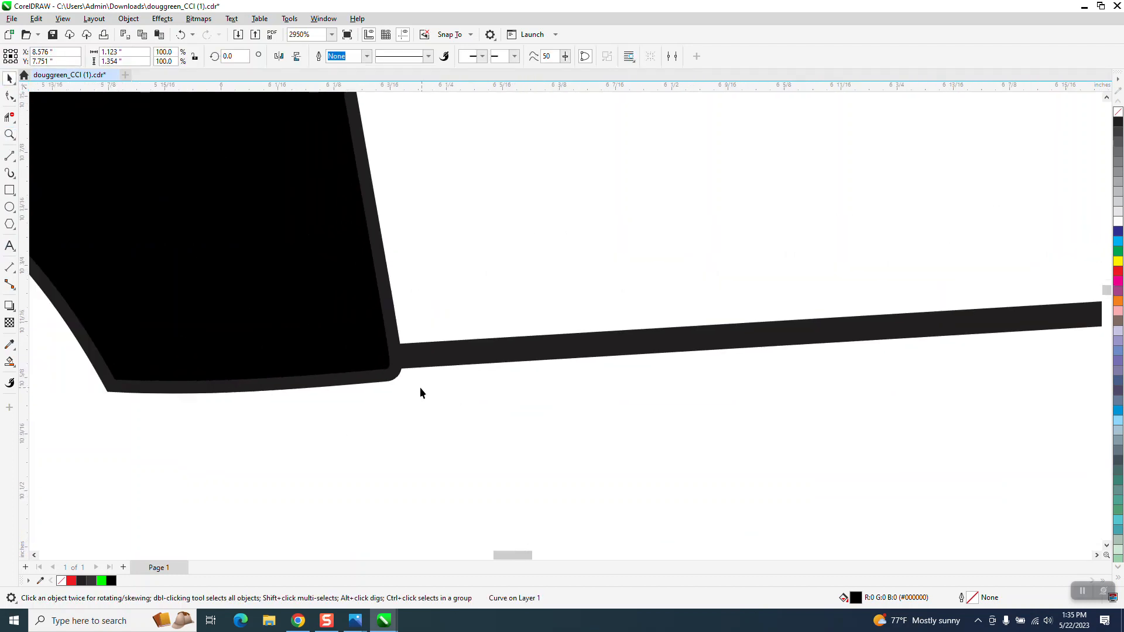
Sample the rays' CMYK black (K 100) with the Color Eyedropper and apply it to the fills of both C's and the I.
left_click(16, 352)
left_click(51, 344)
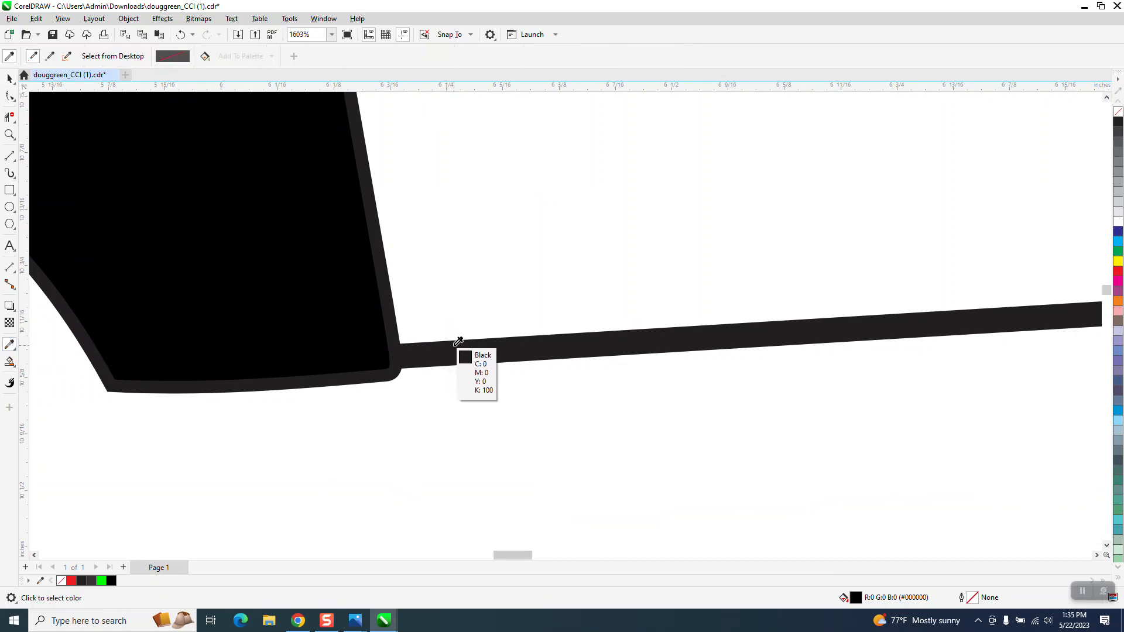
left_click(458, 341)
left_click(269, 304)
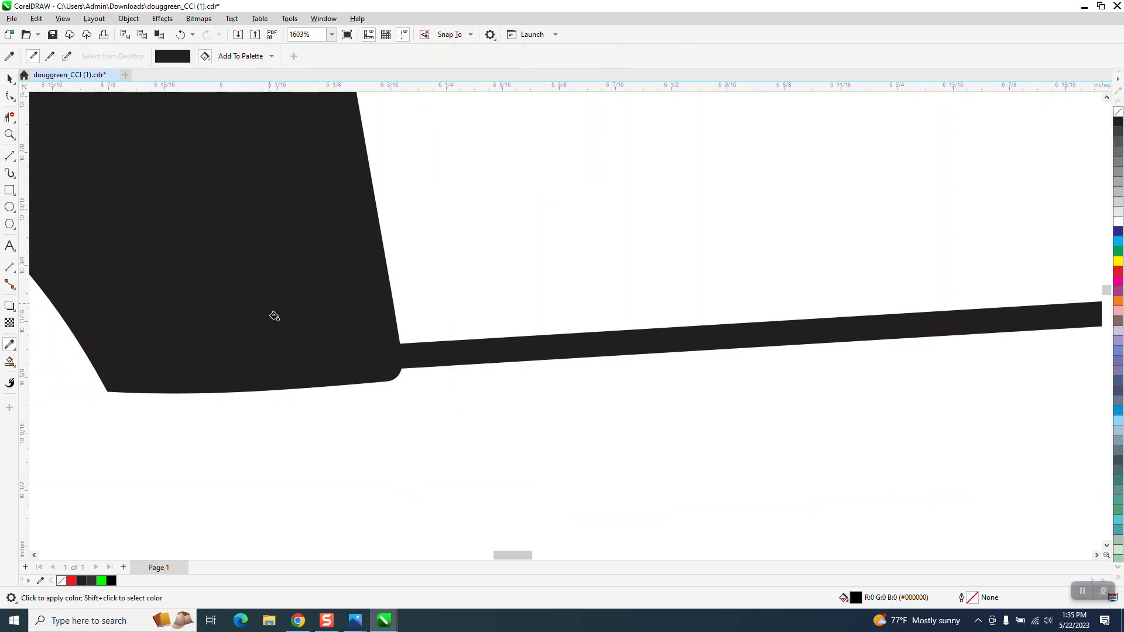
scroll(275, 389, "down", 6)
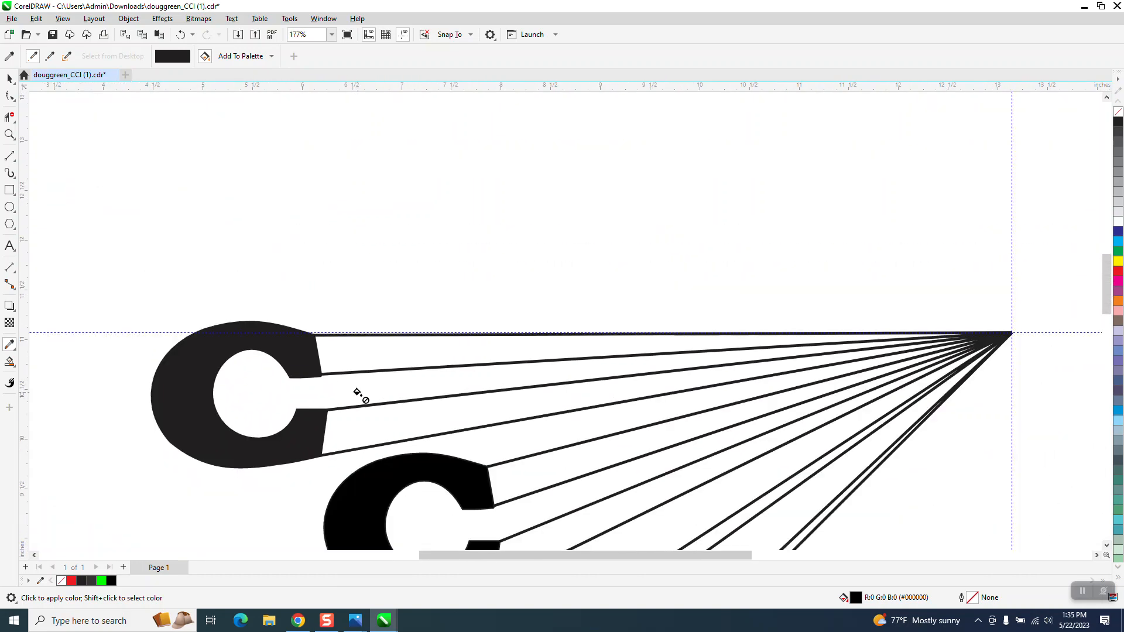
left_click(434, 461)
scroll(434, 459, "down", 5)
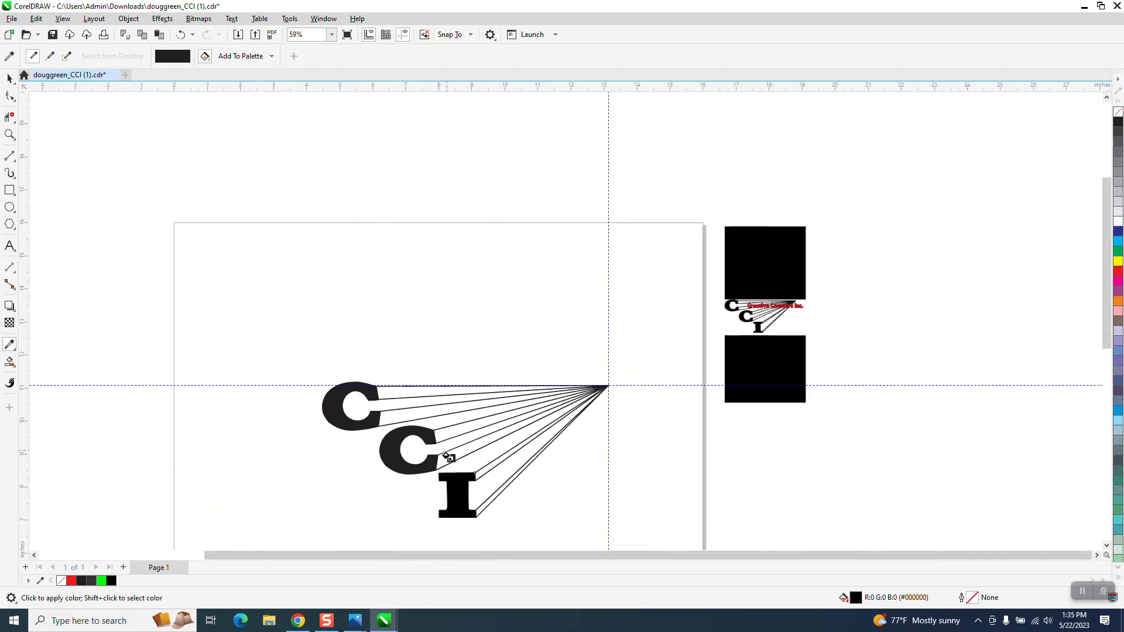
left_click(452, 481)
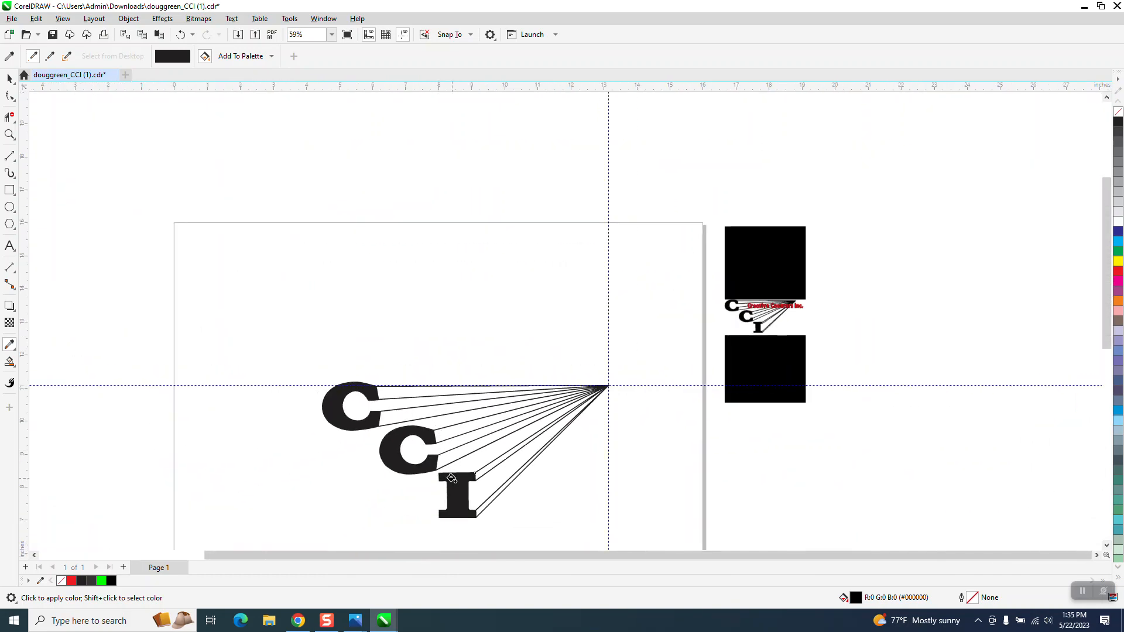
left_click(10, 140)
left_click_drag(465, 495, 621, 515)
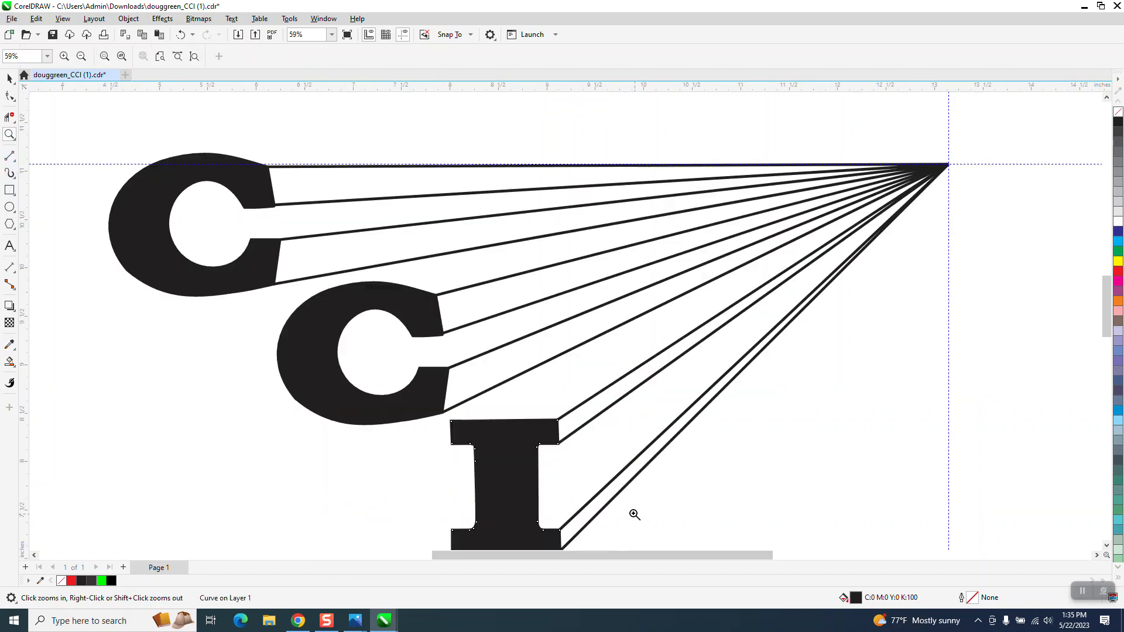
Hide the guidelines crossing the point where the rays converge.
left_click(9, 78)
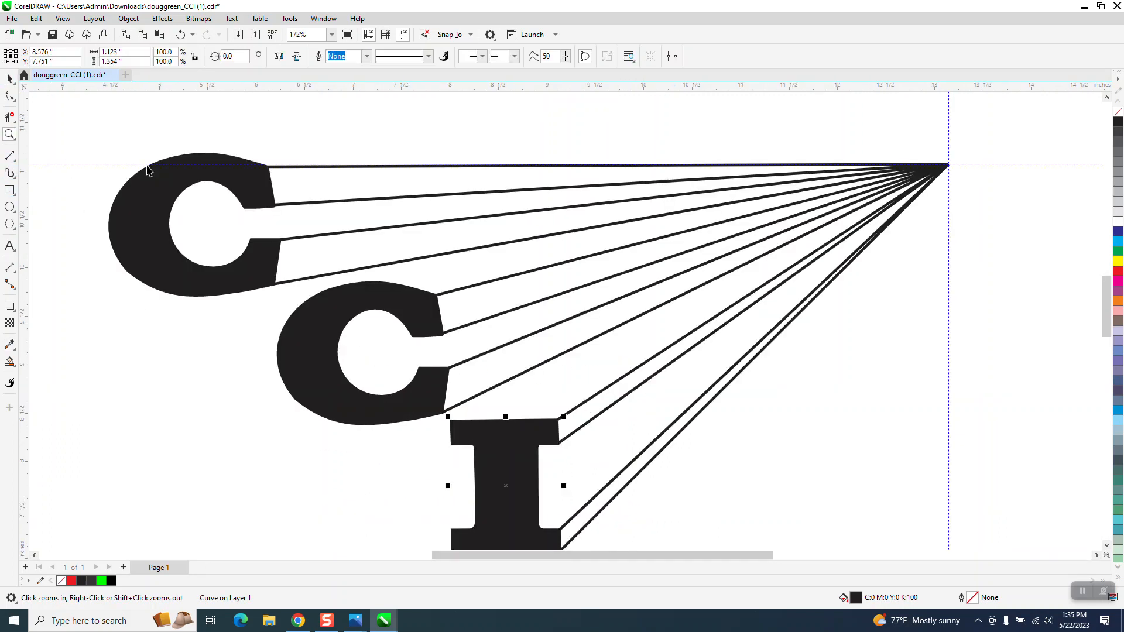
left_click(405, 35)
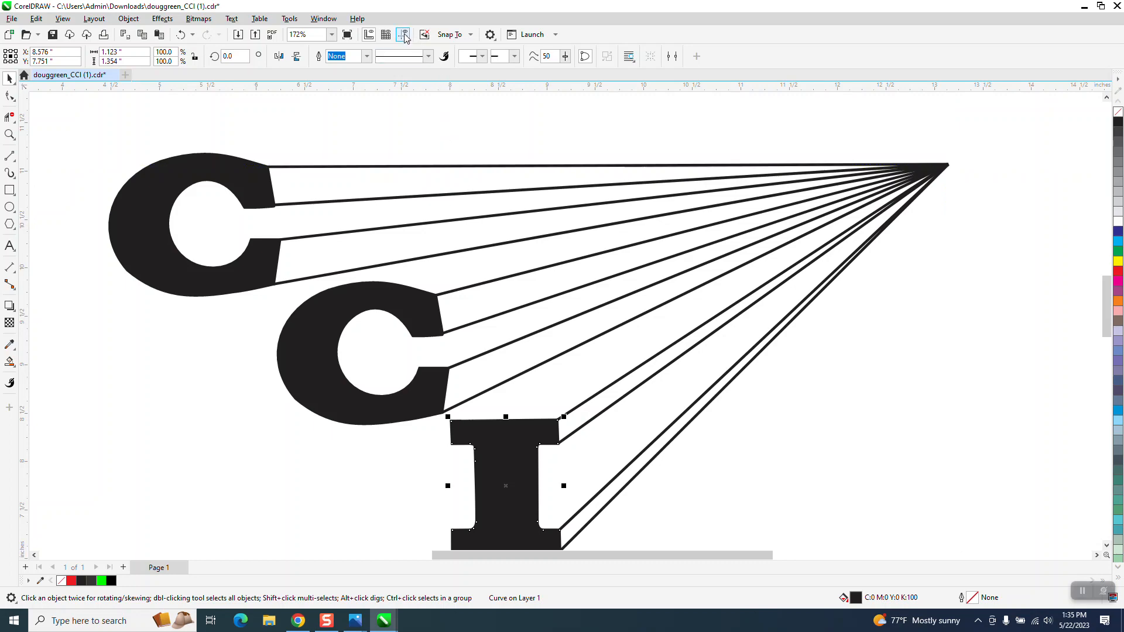
scroll(240, 176, "down", 1)
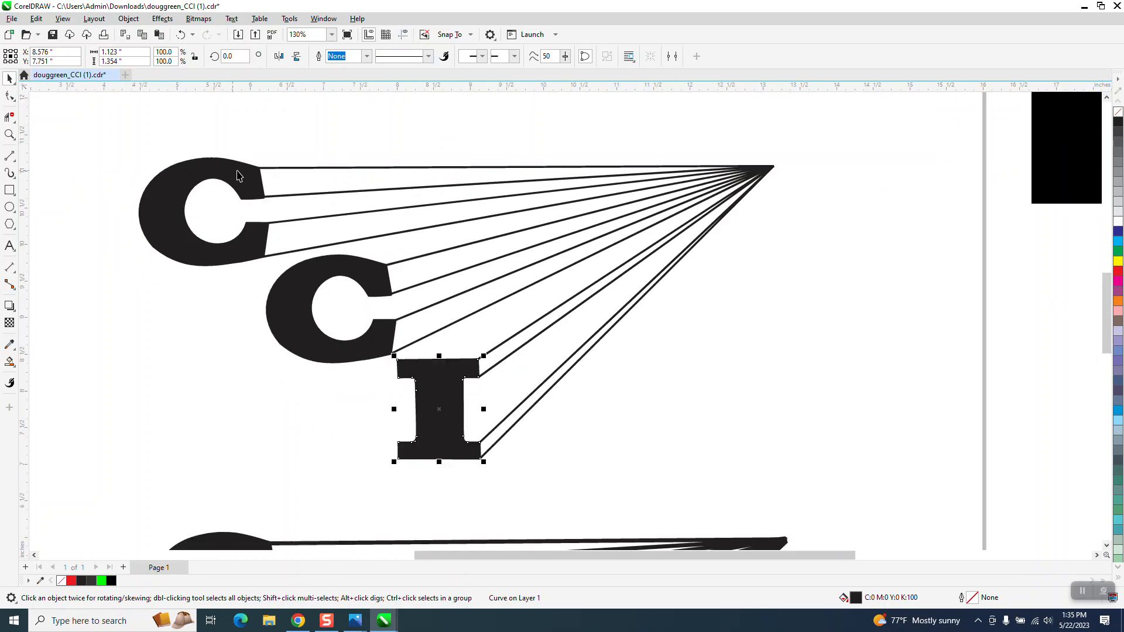
Examine the tip where the rays converge up close and compare the rebuilt logo with the original ones.
left_click(12, 134)
left_click_drag(737, 131, 814, 189)
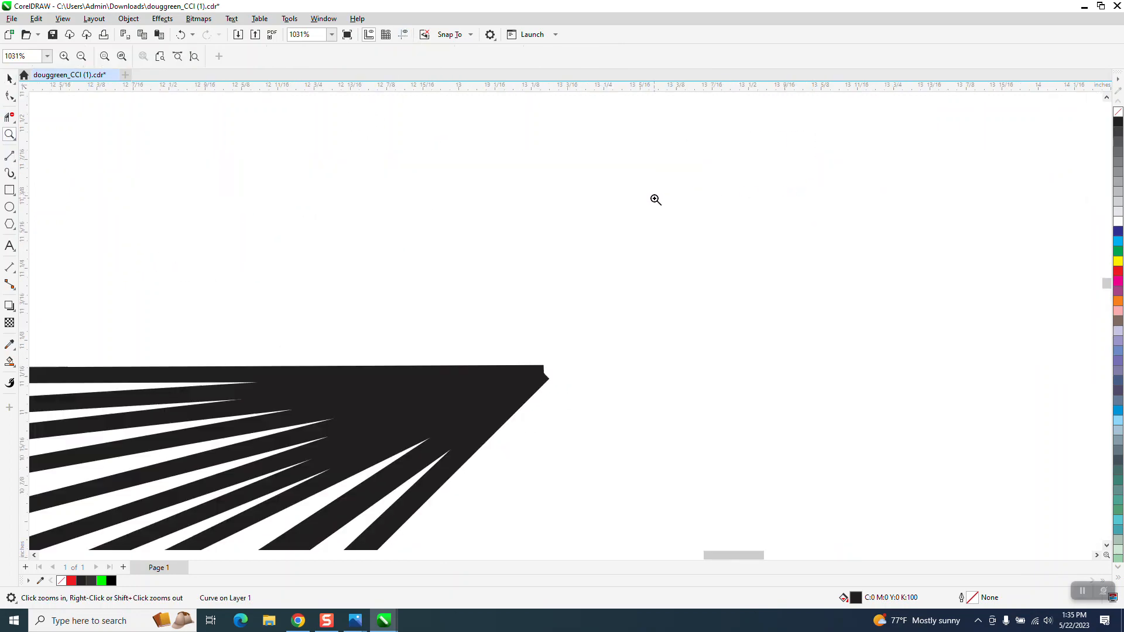
scroll(657, 199, "down", 8)
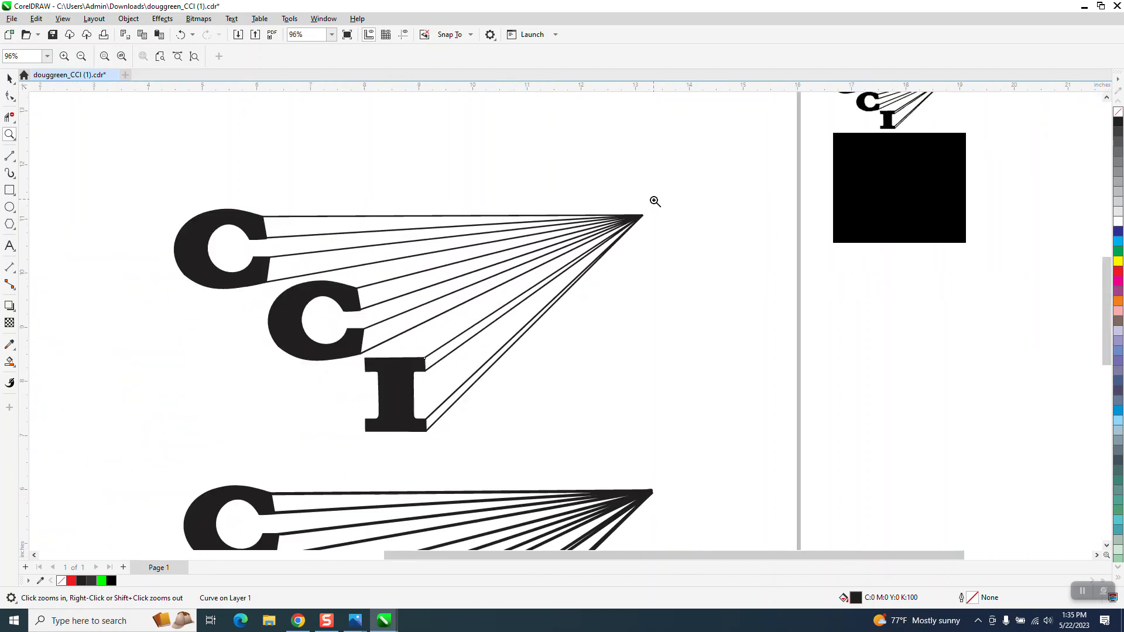
scroll(655, 201, "down", 2)
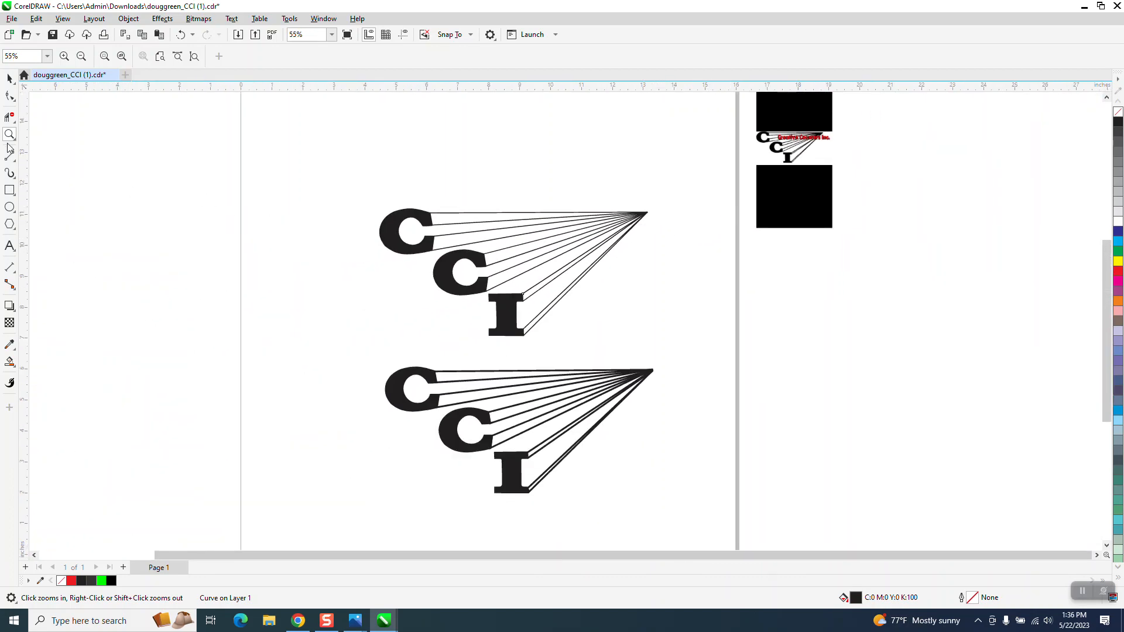
left_click_drag(755, 120, 838, 179)
scroll(351, 217, "down", 8)
left_click_drag(76, 223, 315, 319)
Group both C's, the I and all the rays of the upper, rebuilt logo into one object.
left_click(10, 78)
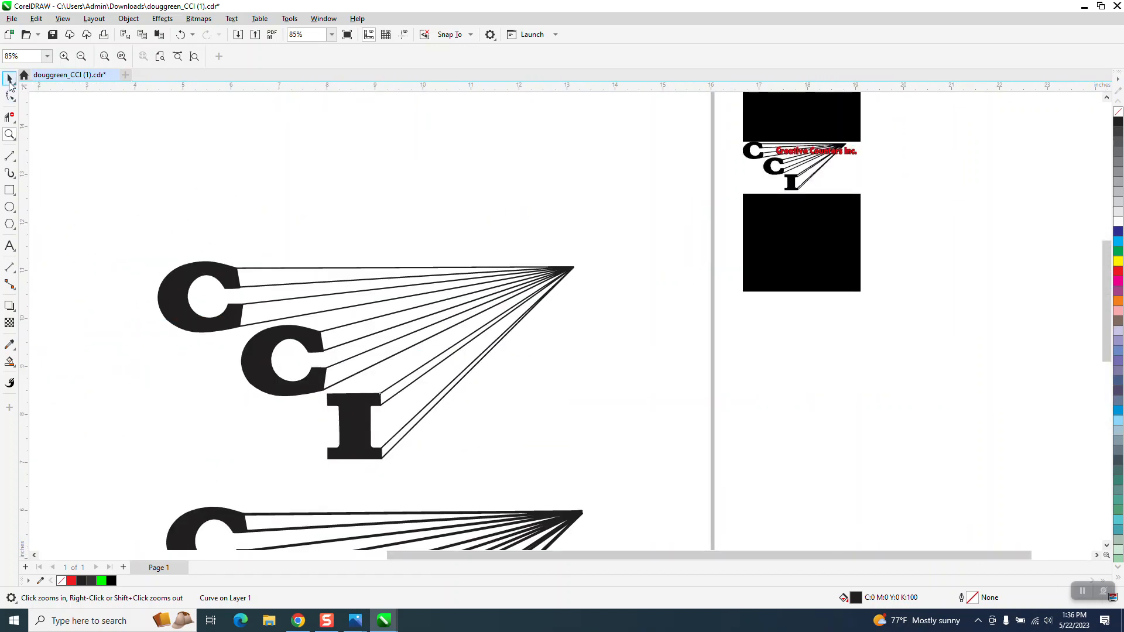
left_click_drag(144, 219, 673, 477)
left_click(128, 18)
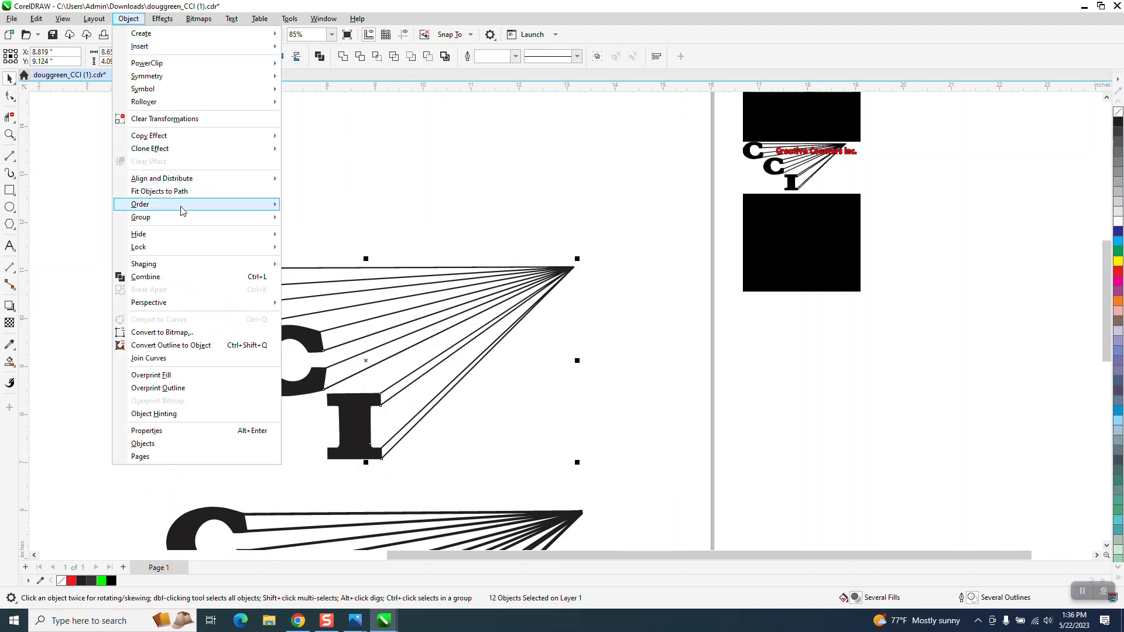
mouse_move(226, 218)
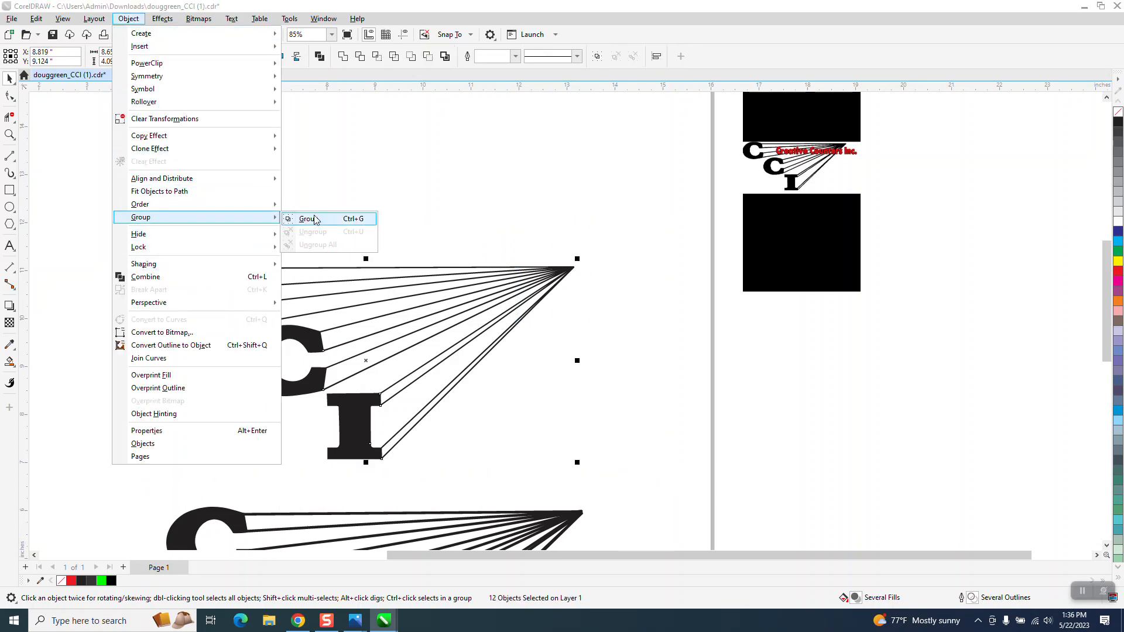
left_click(308, 219)
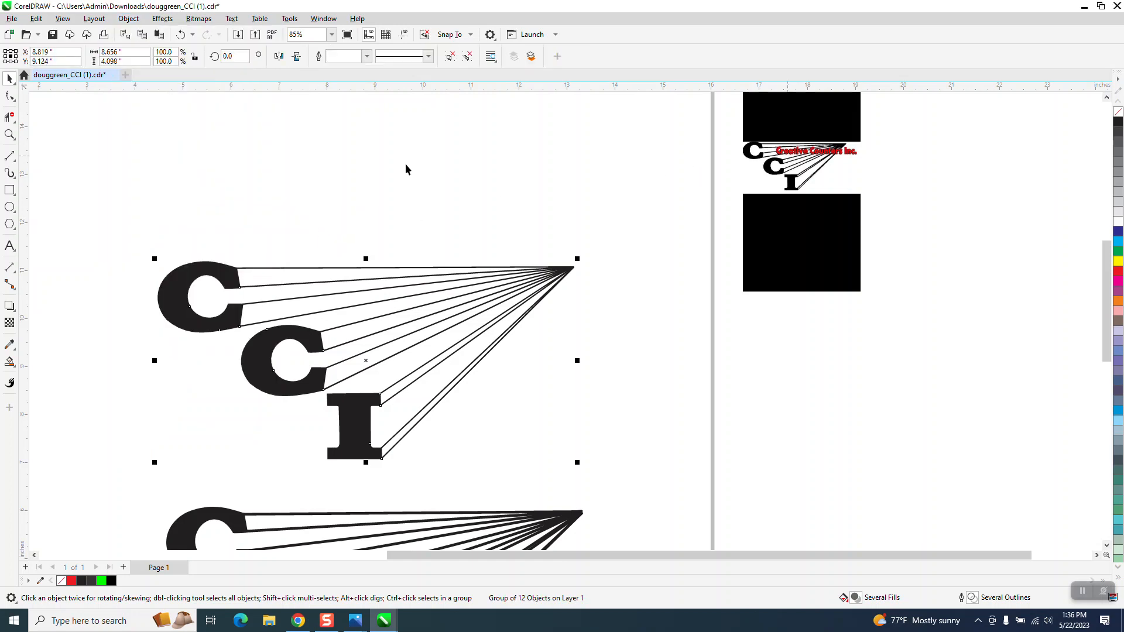
Add an artistic text line reading "Creative Coounter Inc>" below the red lettering of the reference image, in Arial 24 pt.
left_click(9, 134)
left_click_drag(752, 141, 879, 182)
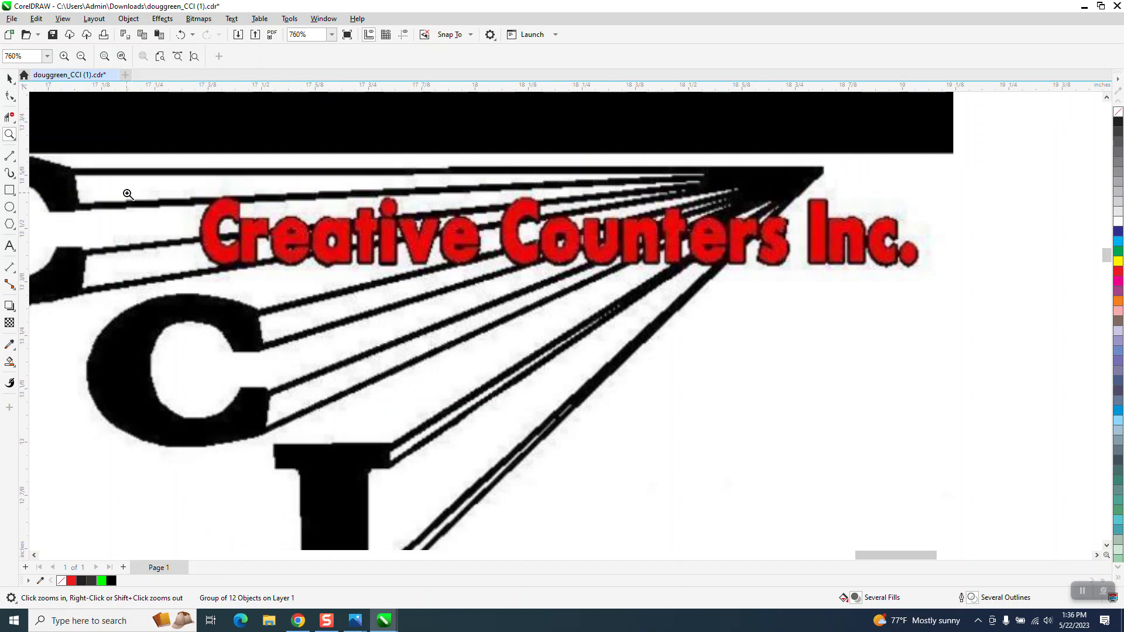
left_click(11, 247)
left_click(659, 382)
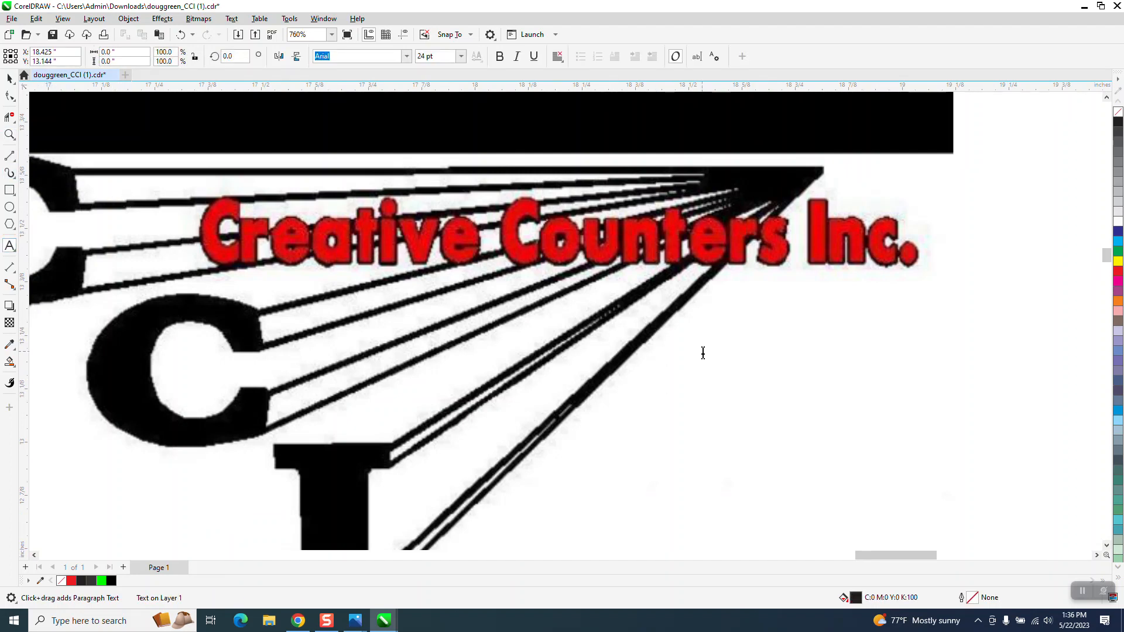
type("Creative Coounter")
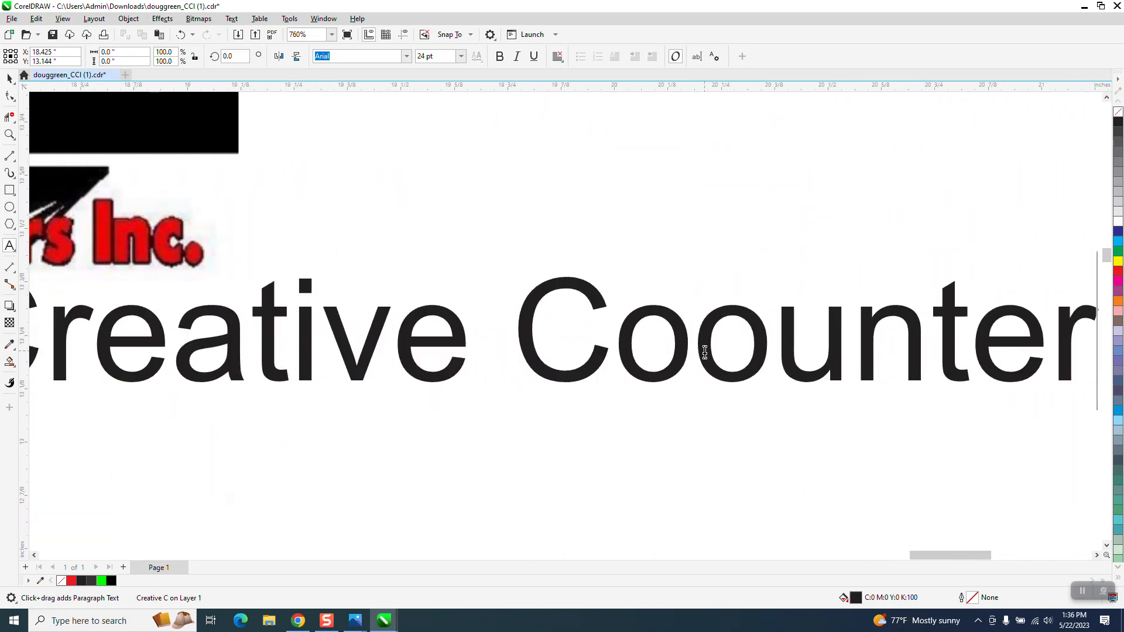
type(" I")
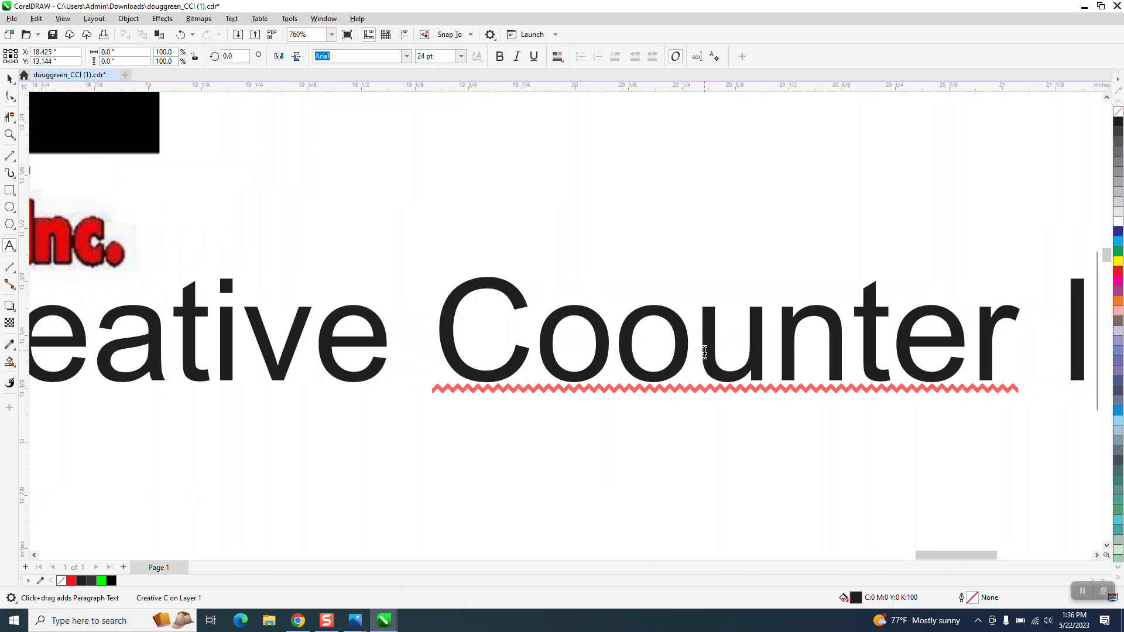
type("nc")
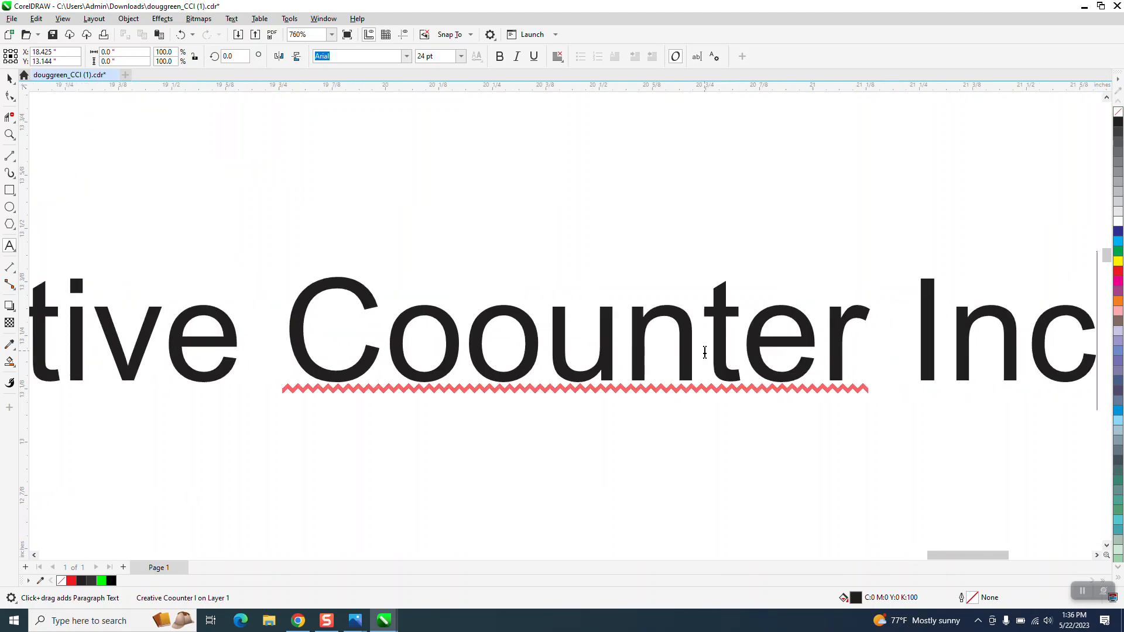
type(">")
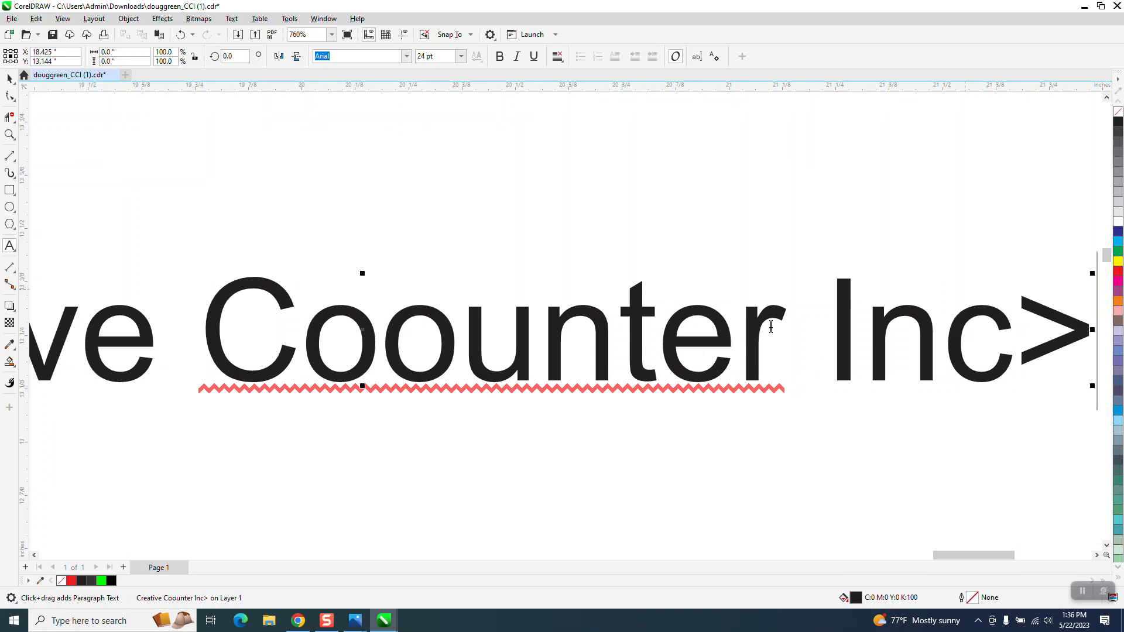
Correct the text line to read "Creative Counter Inc.".
left_click(462, 343)
key("BackSpace")
scroll(683, 143, "down", 3)
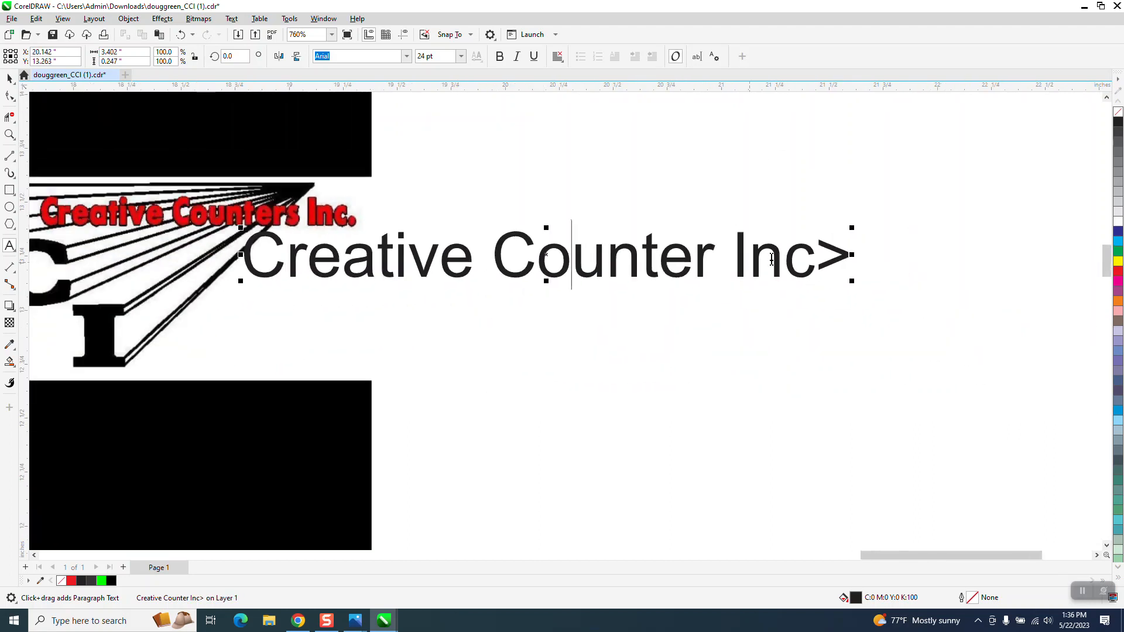
left_click(854, 261)
key("BackSpace")
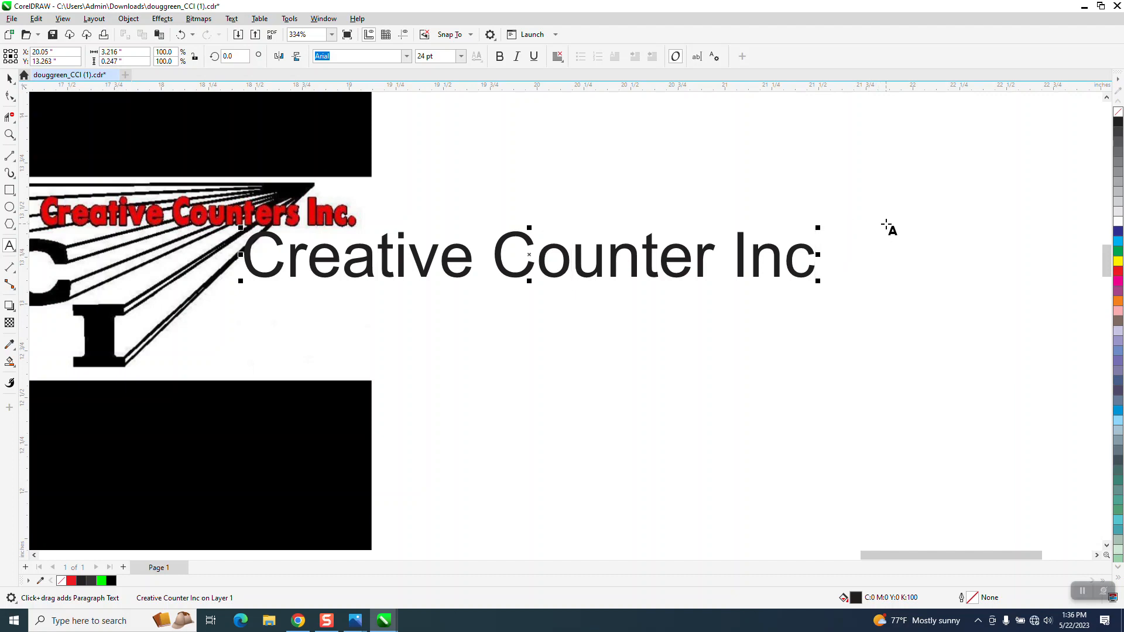
type(".")
key("ctrl+space")
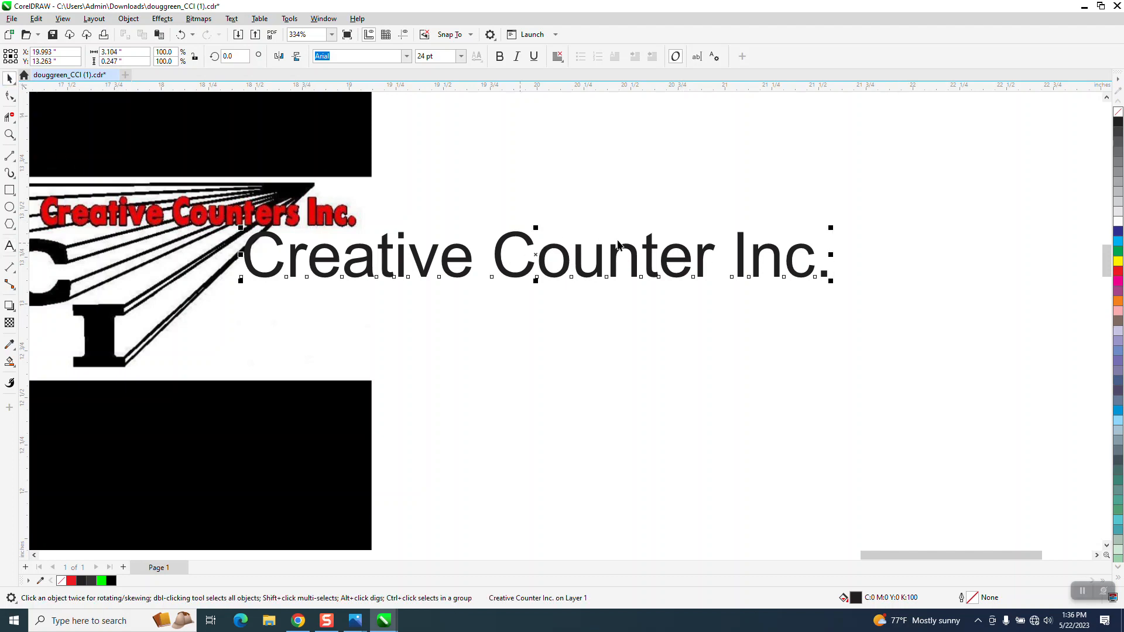
Change the company name text's font to Futura Md BT and scale it down to about 1.86 inches wide.
left_click_drag(832, 229, 776, 245)
left_click(381, 57)
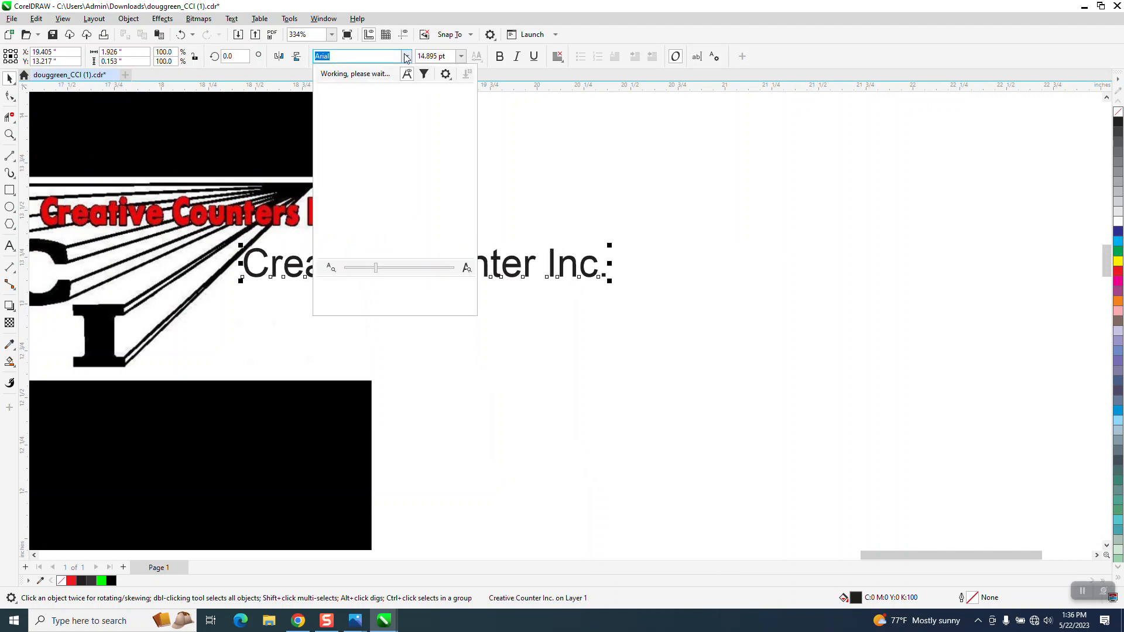
left_click(376, 58)
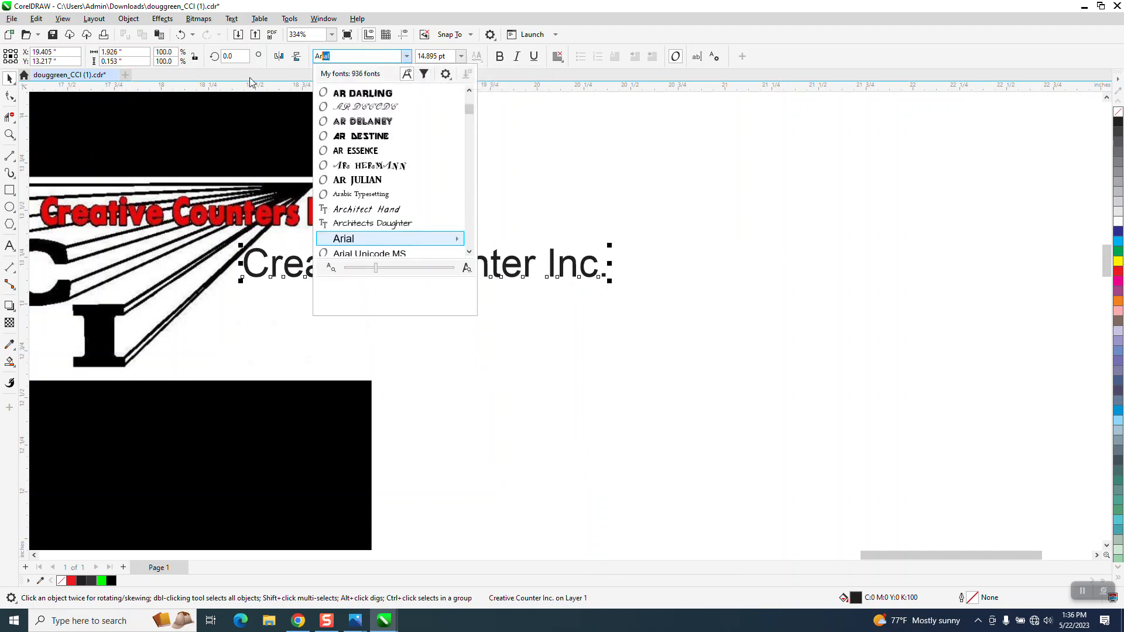
type("Arfu")
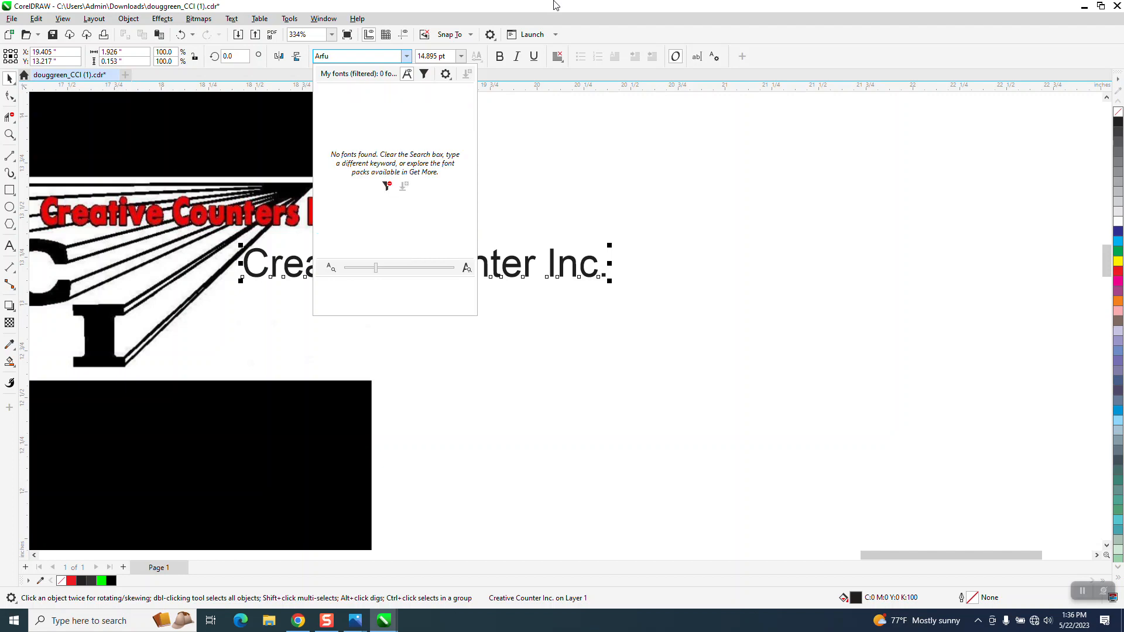
type("fu")
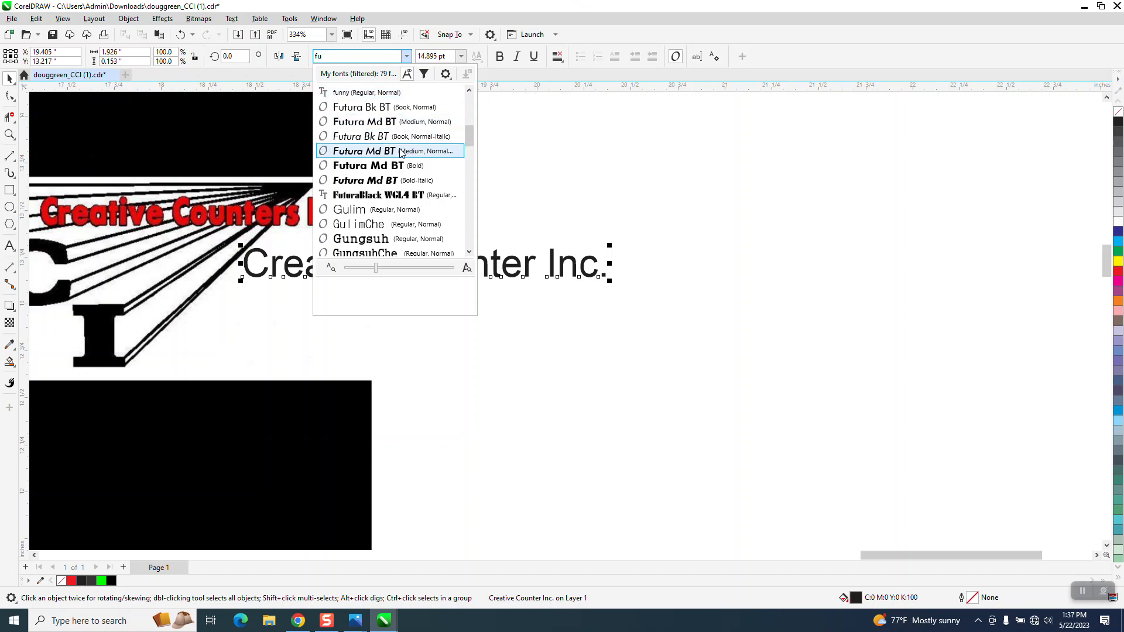
left_click(363, 121)
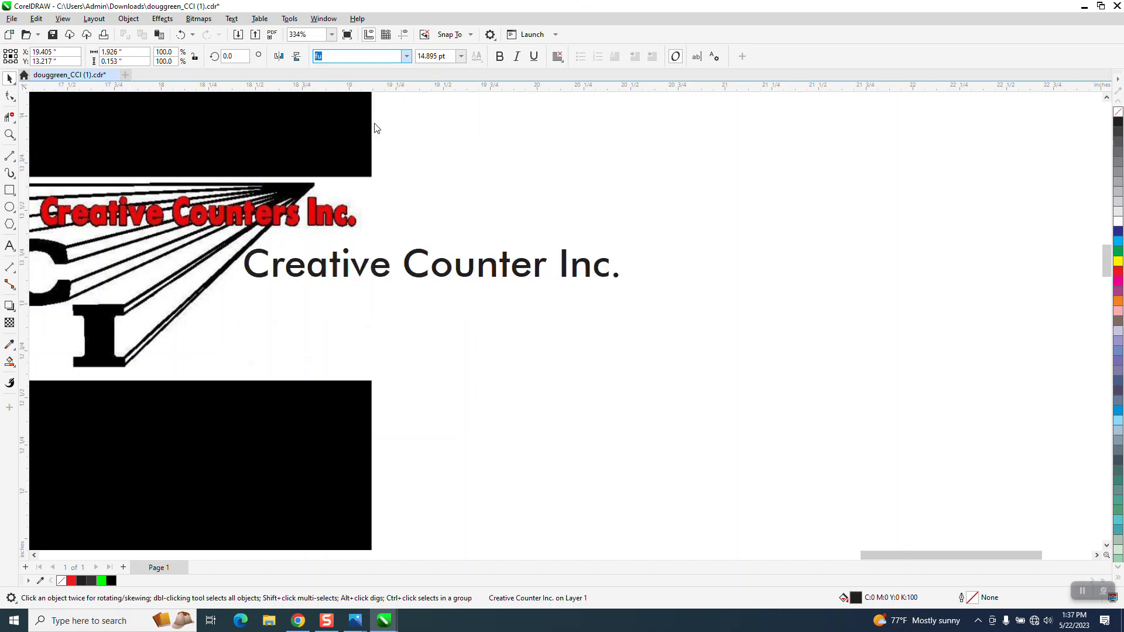
scroll(589, 242, "down", 1)
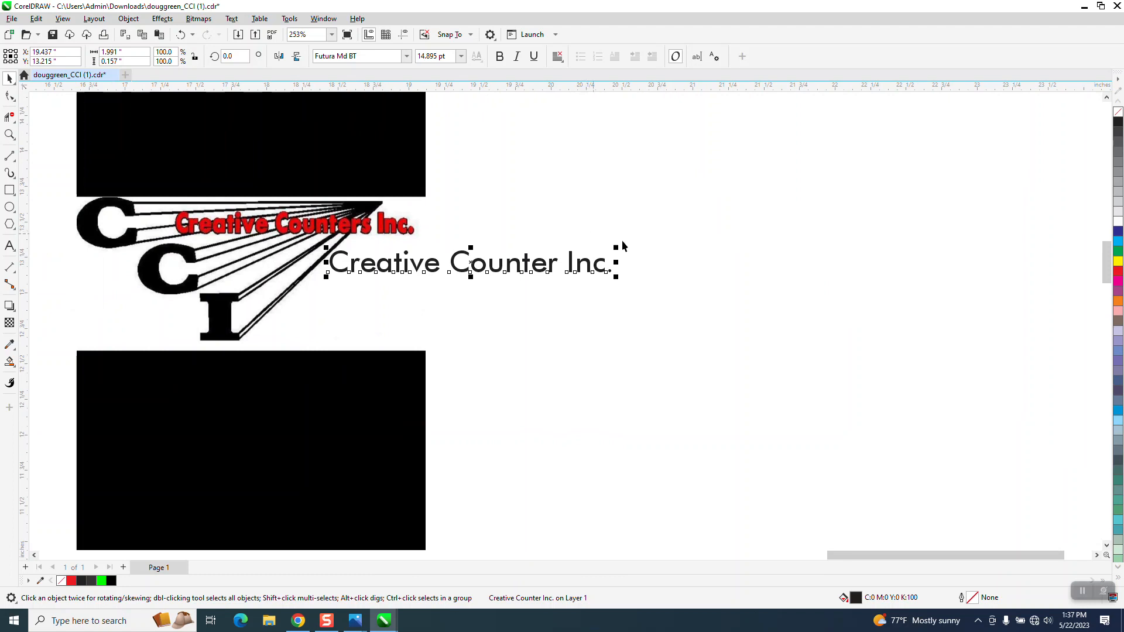
mouse_move(617, 247)
left_mouse_down()
mouse_move(585, 250)
mouse_move(597, 248)
left_mouse_up()
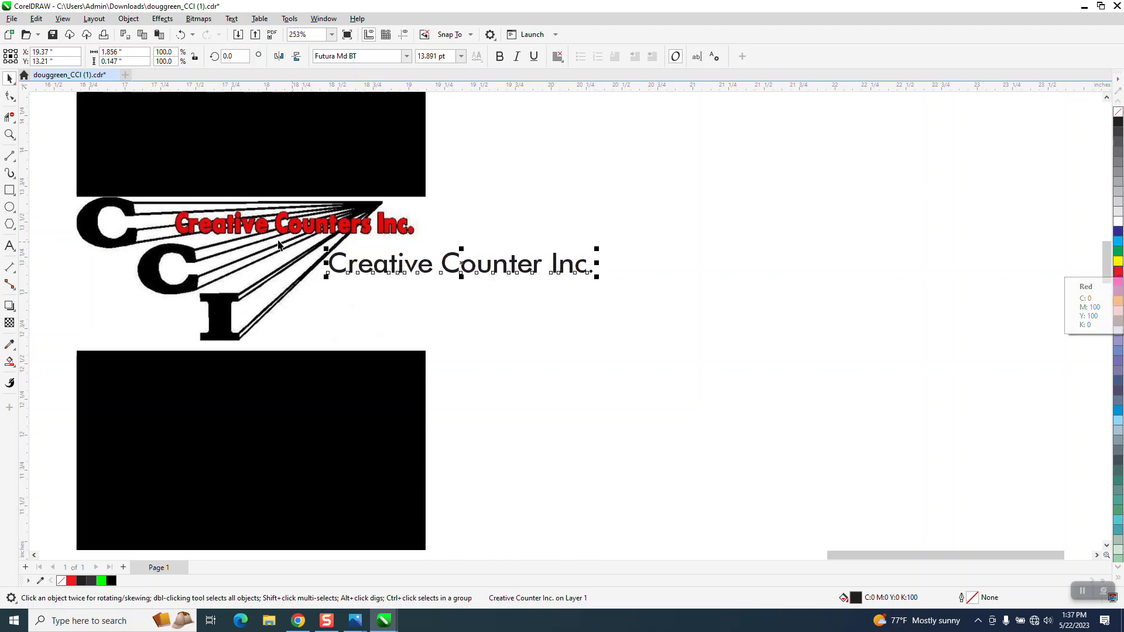
Examine the red lettering of the reference image up close and compare its letter shapes with the new text.
left_click(10, 135)
left_click_drag(168, 201, 288, 256)
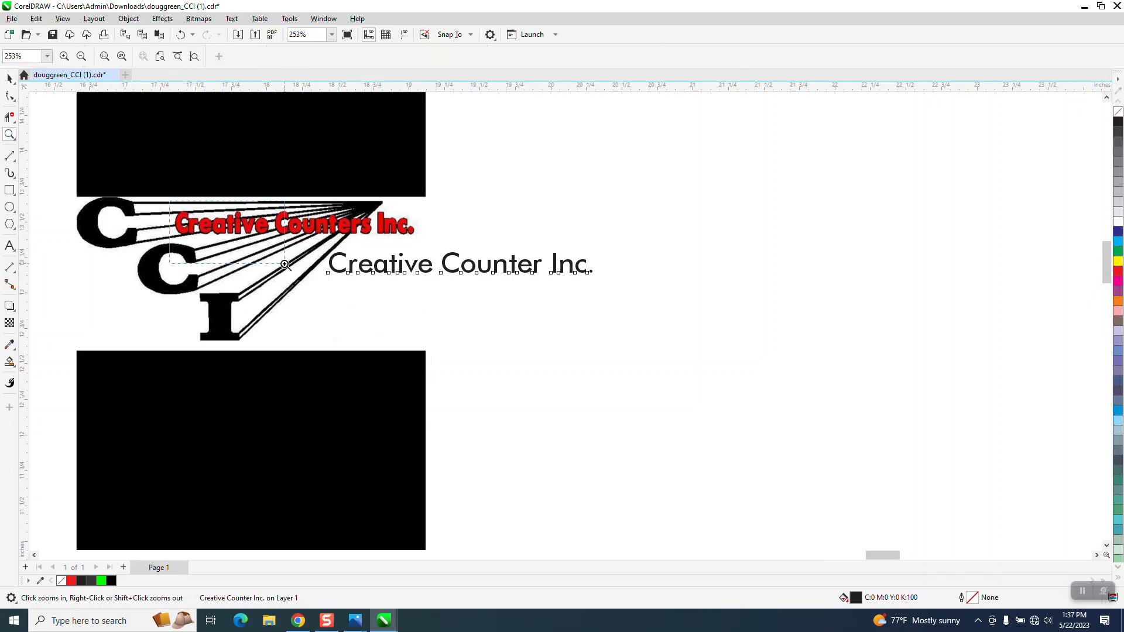
right_click(288, 251)
right_click(290, 250)
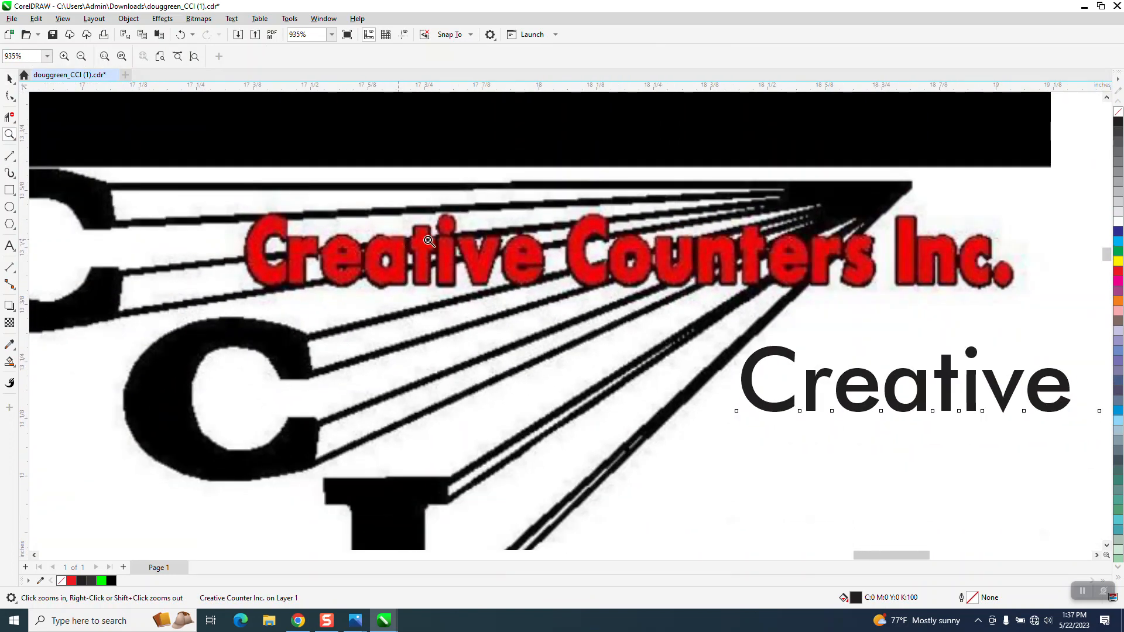
right_click(473, 245)
right_click(473, 246)
key("space")
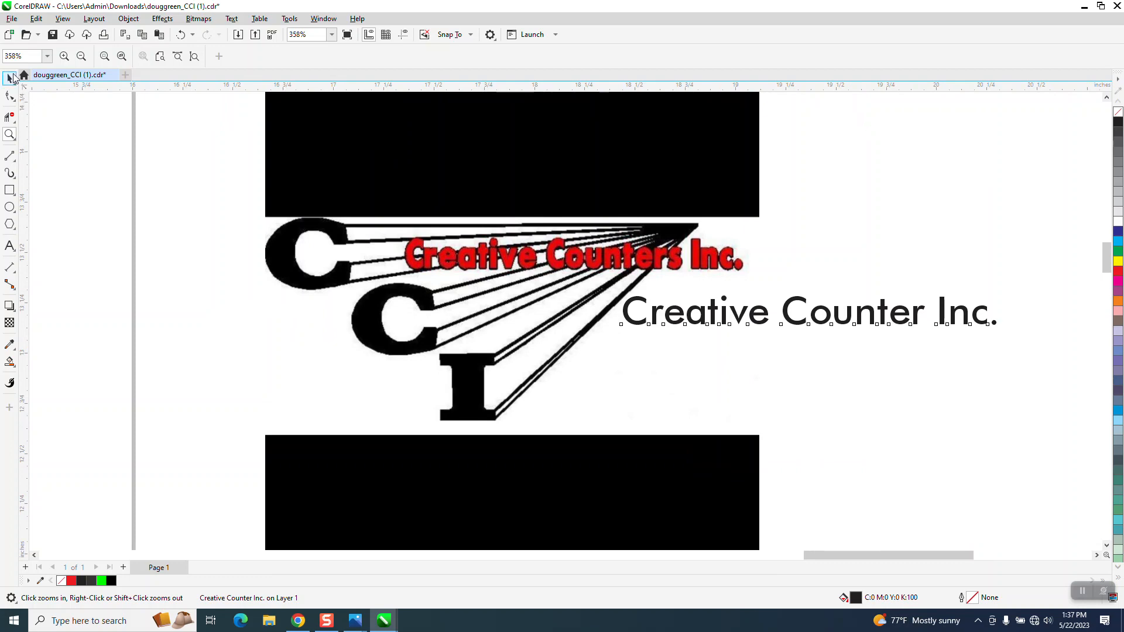
Enlarge the company name text to about 5.19 inches wide and place it across the rays of the rebuilt logo.
scroll(474, 259, "down", 1)
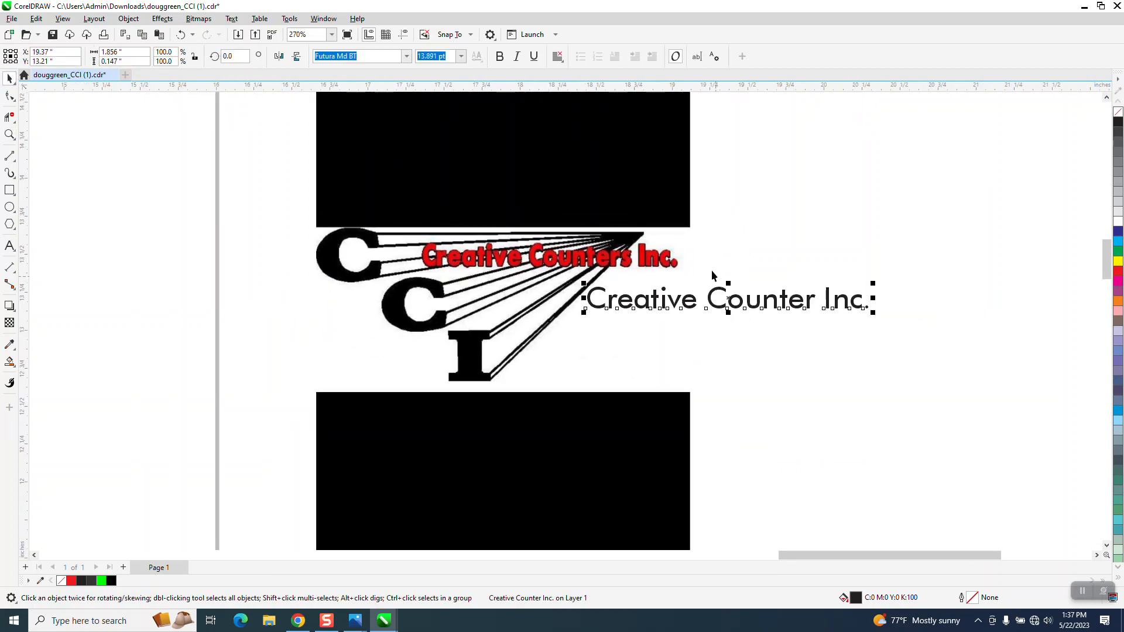
scroll(743, 305, "down", 4)
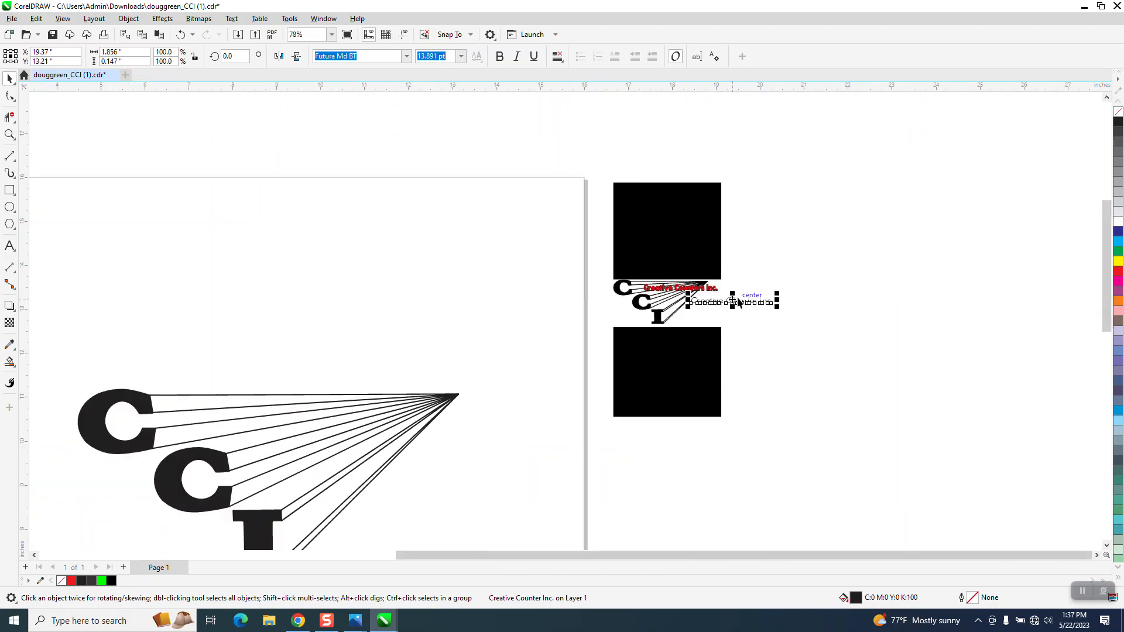
left_click_drag(777, 293, 930, 241)
left_click_drag(811, 298, 342, 415)
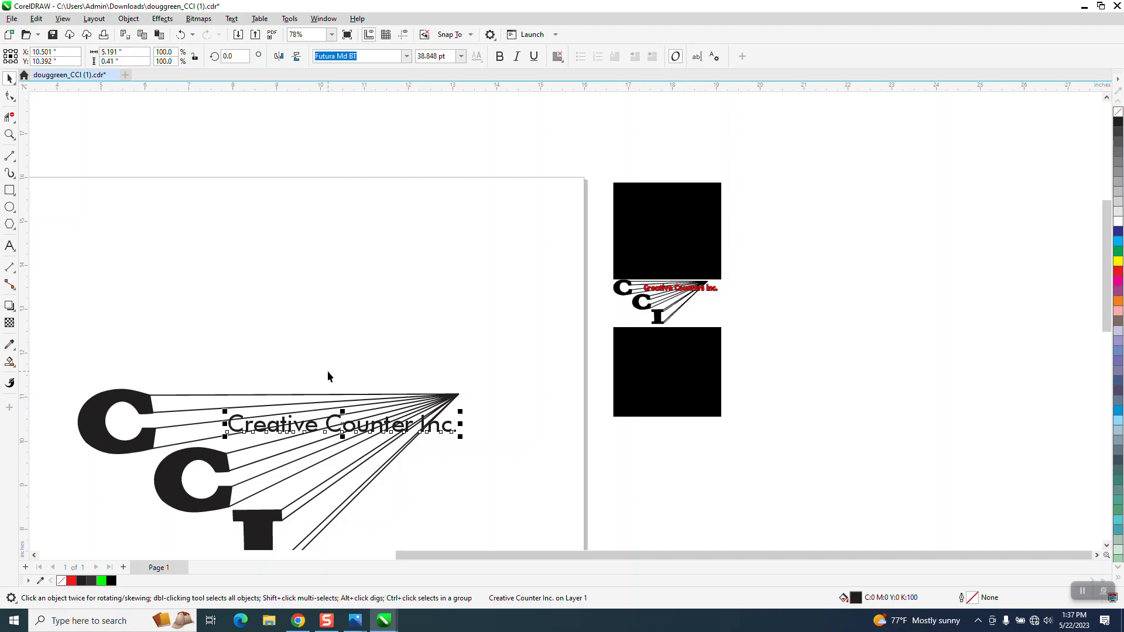
Remove the company name text's fill and give it a black hairline outline.
left_click(1119, 112)
right_click(1118, 123)
left_click(9, 134)
left_click_drag(191, 357, 582, 482)
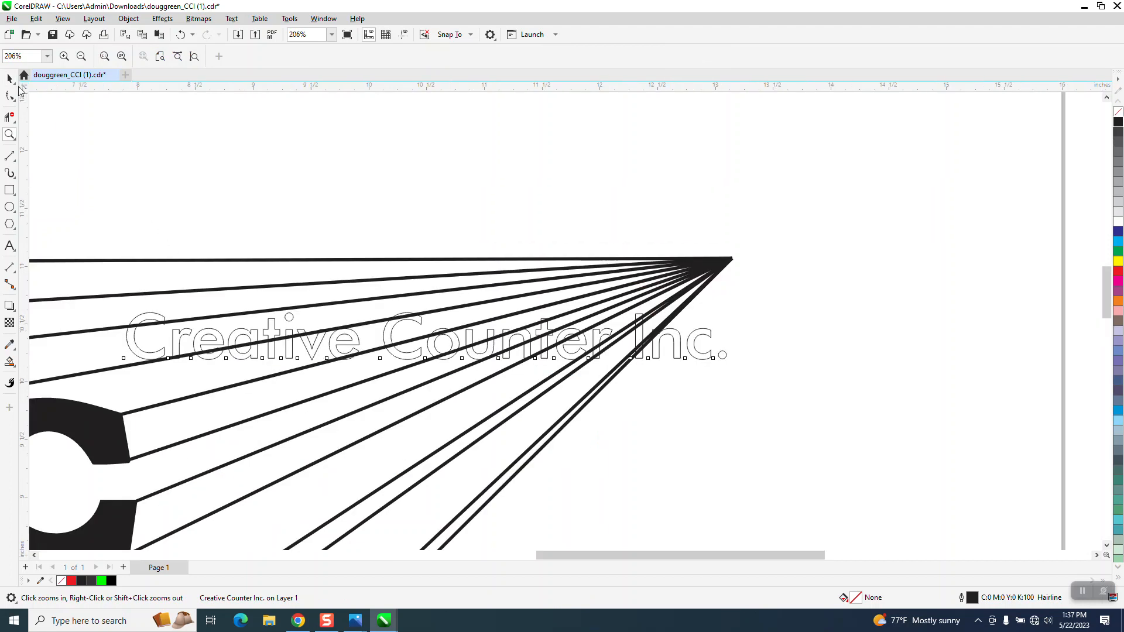
Convert the company name text to curves.
left_click(10, 78)
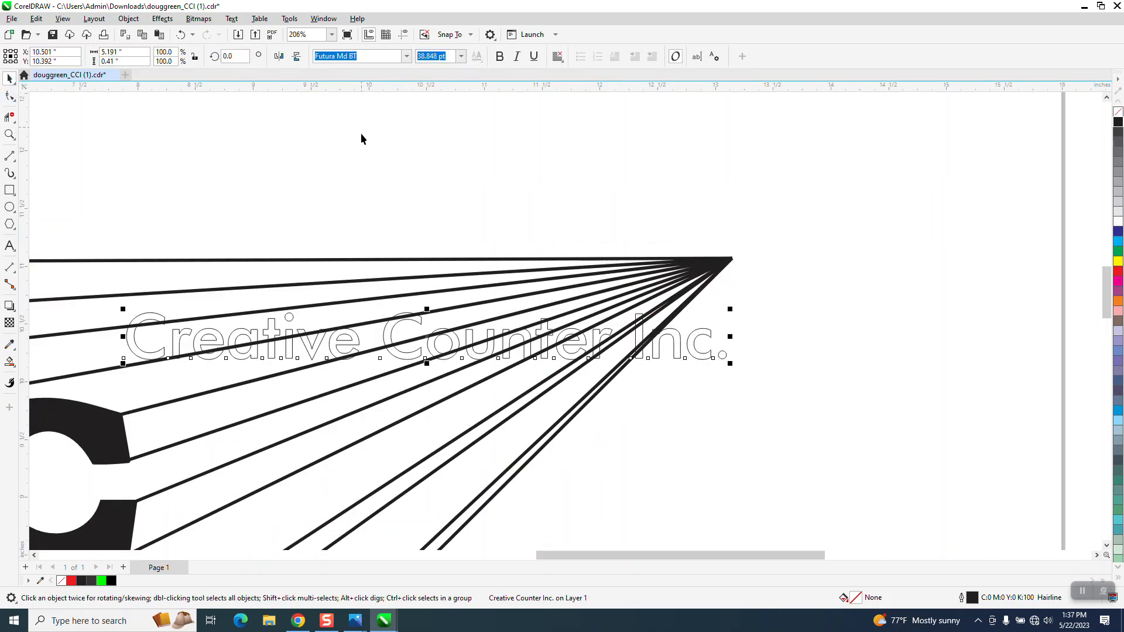
left_click(129, 19)
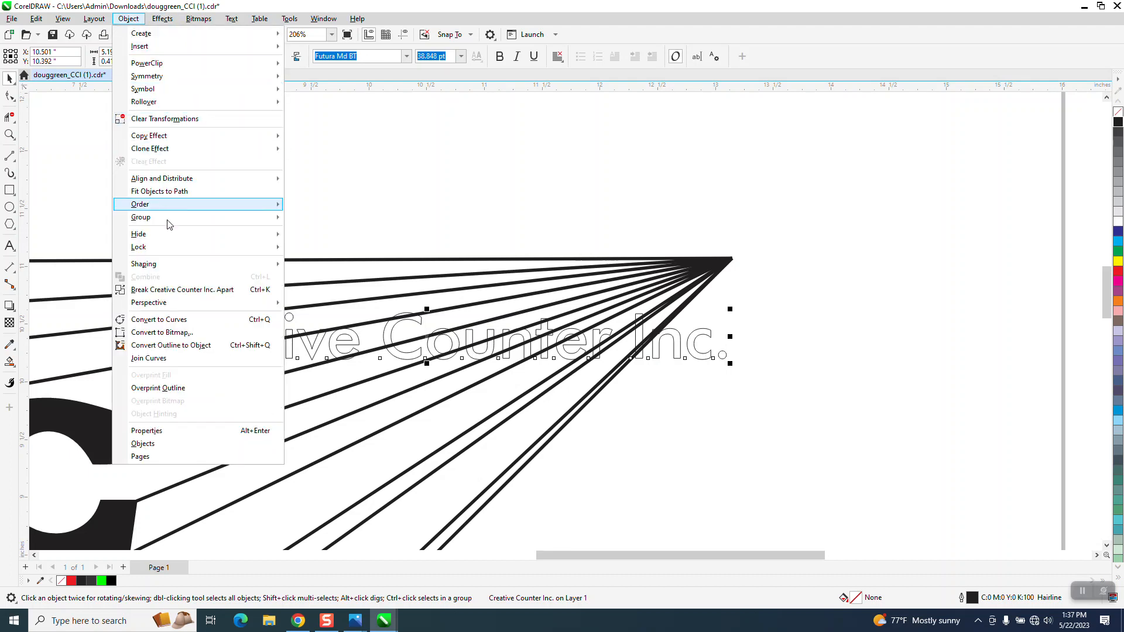
left_click(173, 320)
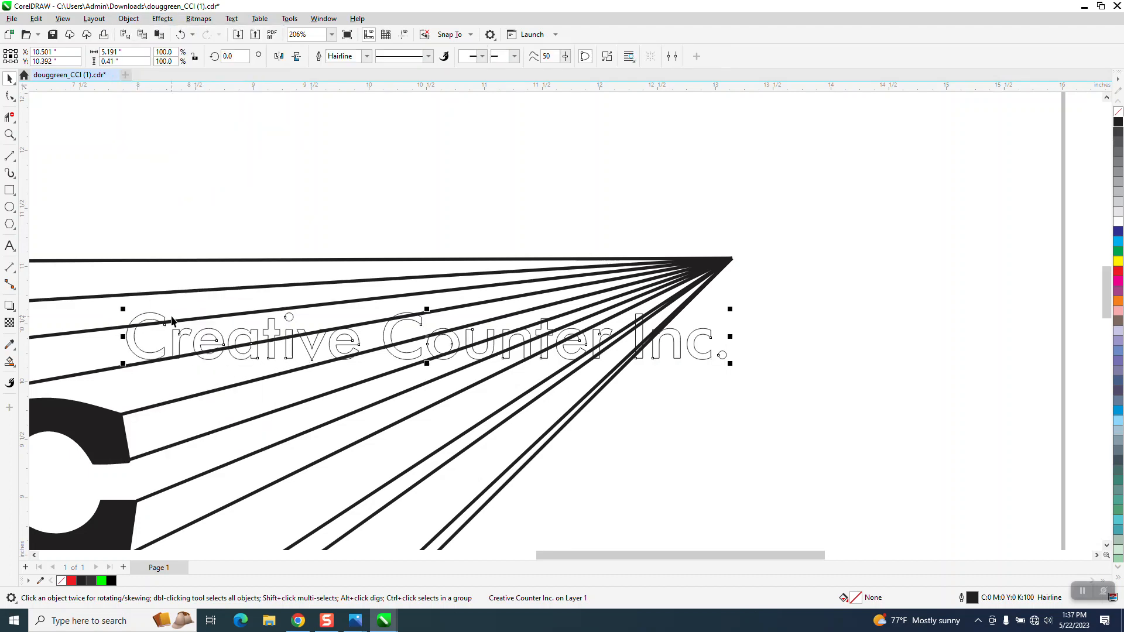
Set the outline width of the company name curves to 1.0 pt.
left_click(382, 164)
left_click(713, 357)
left_click(367, 56)
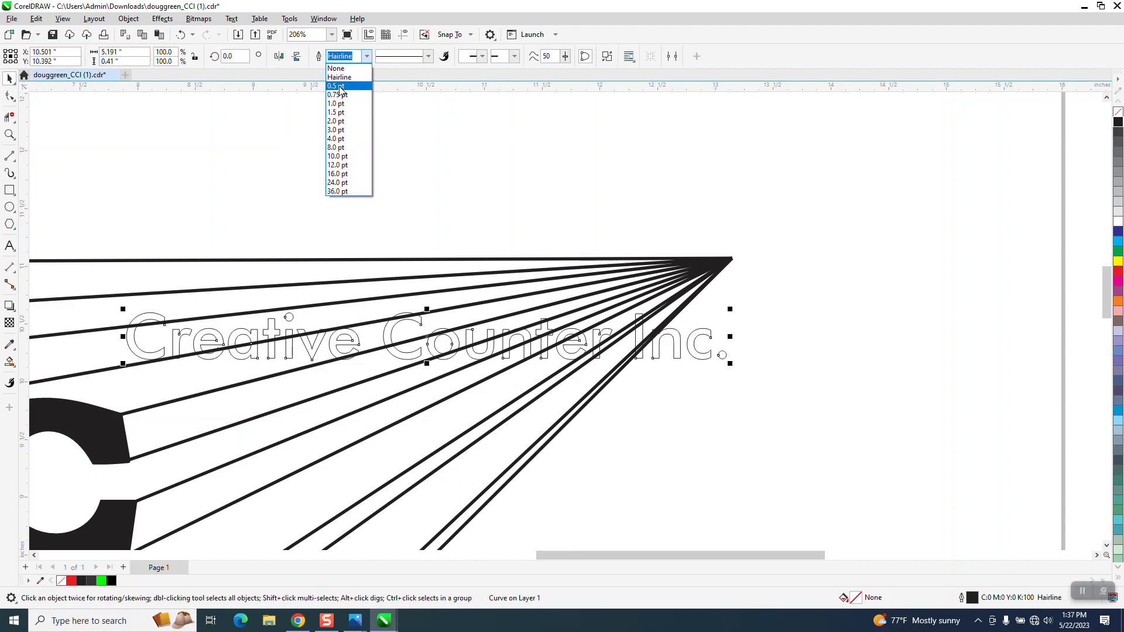
left_click(339, 87)
left_click(367, 57)
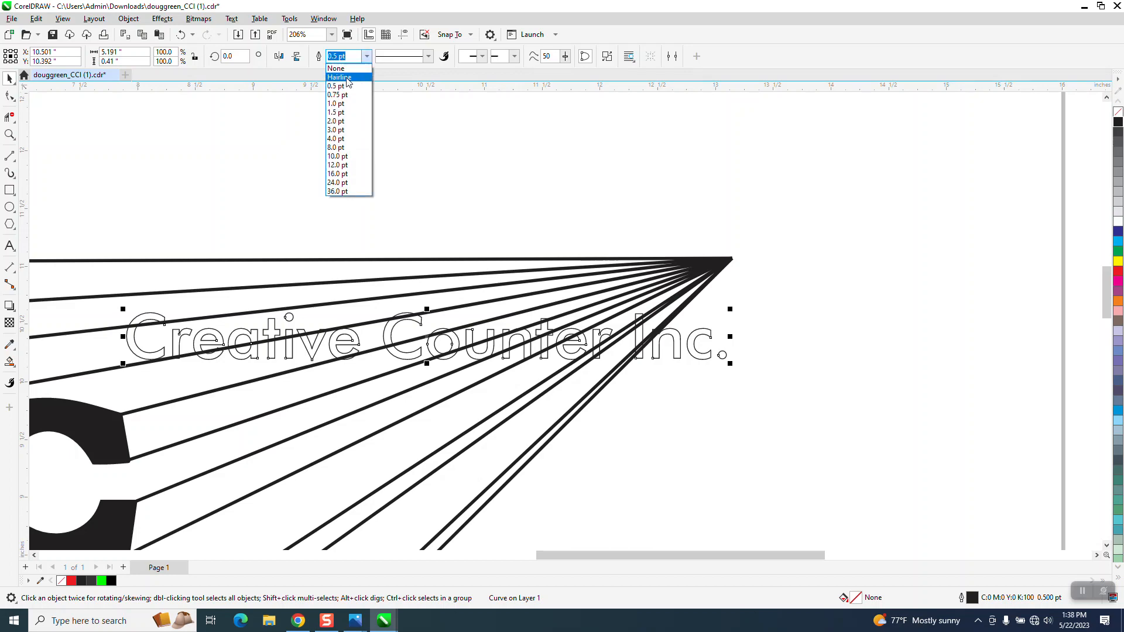
left_click(340, 103)
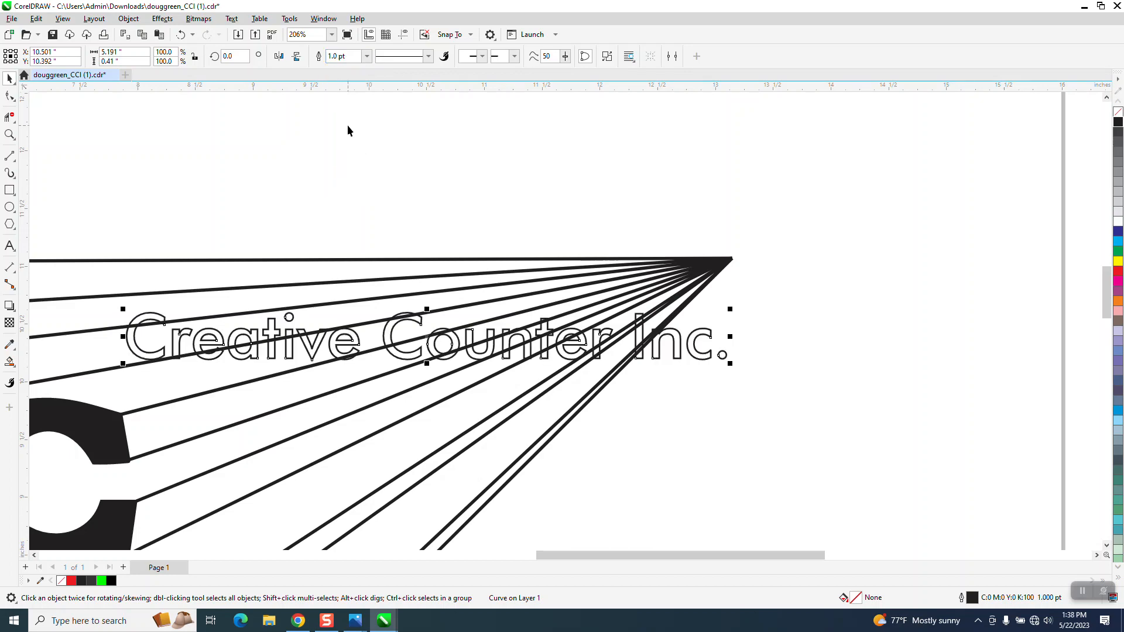
Move the outlined company name straight up by 8 inches, off the rays and above the page.
scroll(385, 164, "down", 2)
scroll(501, 407, "down", 1)
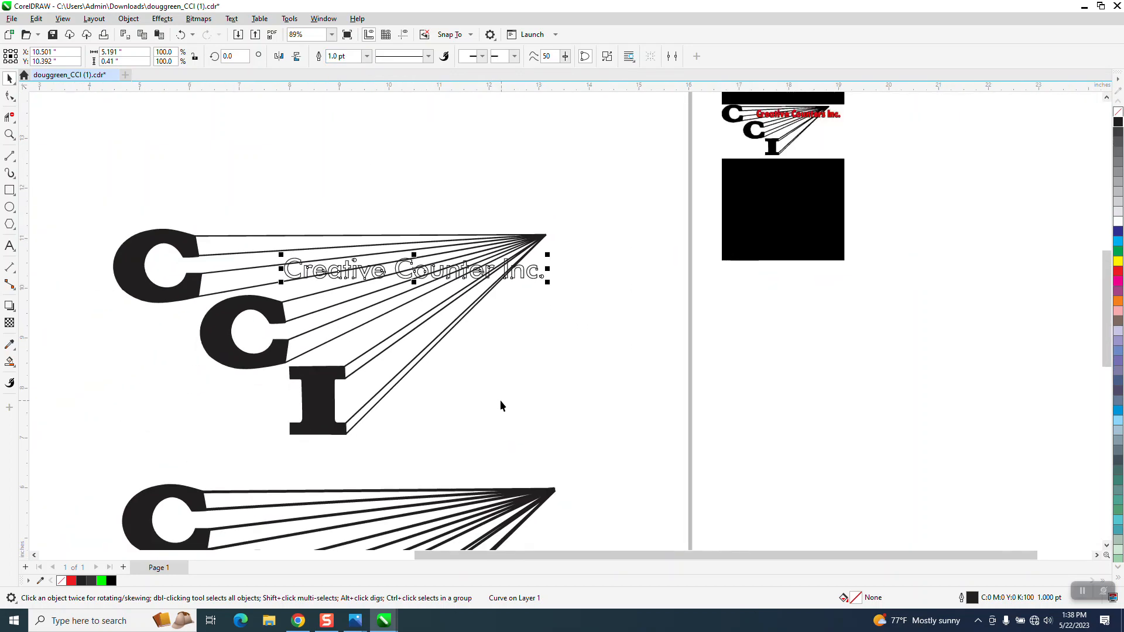
key("Up")
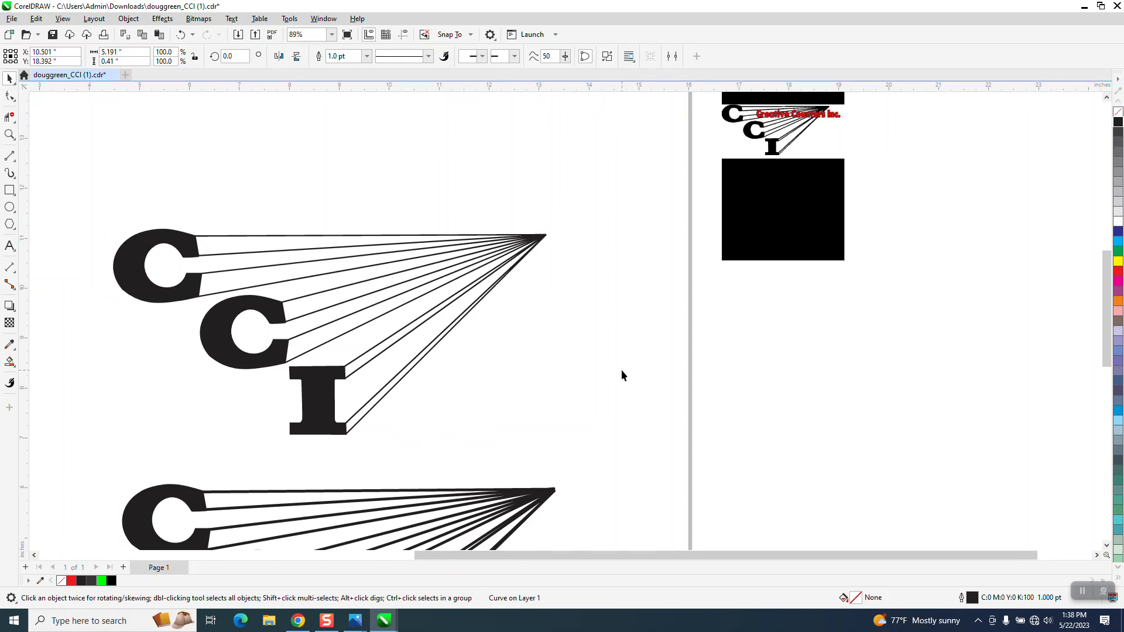
Fill the outlined company name with red from the color palette.
scroll(515, 439, "down", 6)
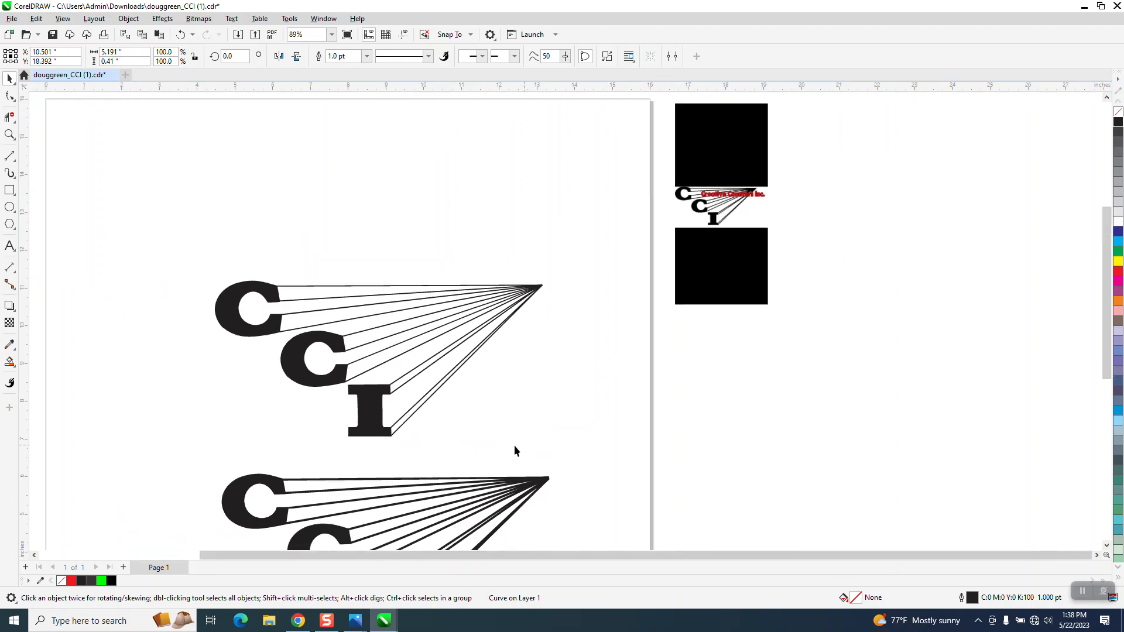
left_click(9, 135)
left_click_drag(389, 163, 707, 254)
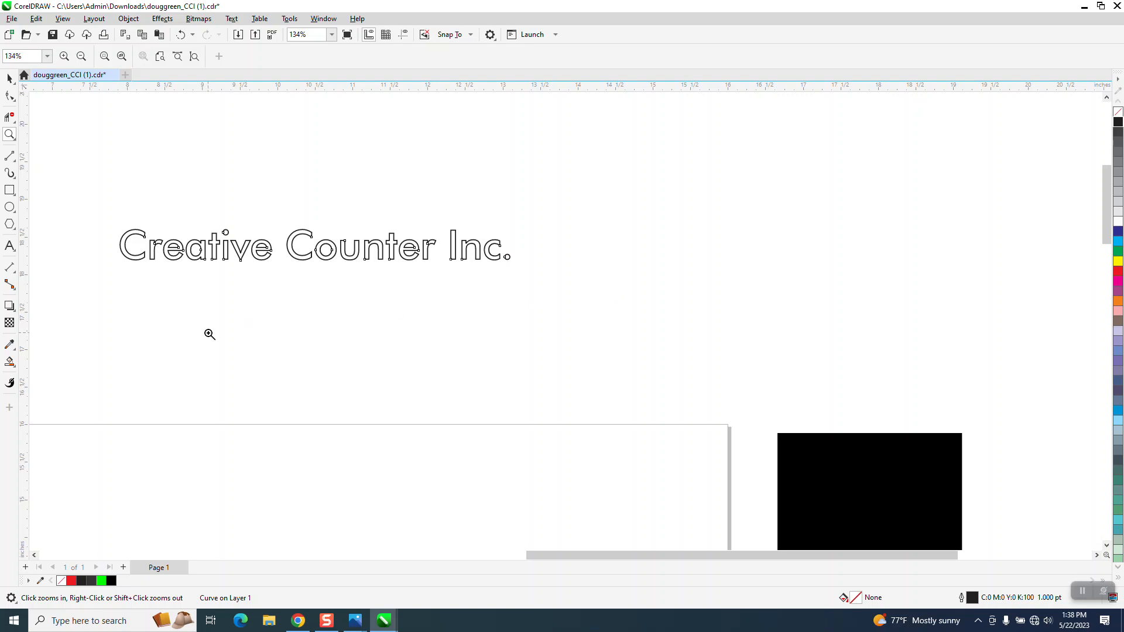
left_click(10, 361)
left_click(11, 82)
left_click(39, 78)
left_click(12, 363)
left_click(45, 374)
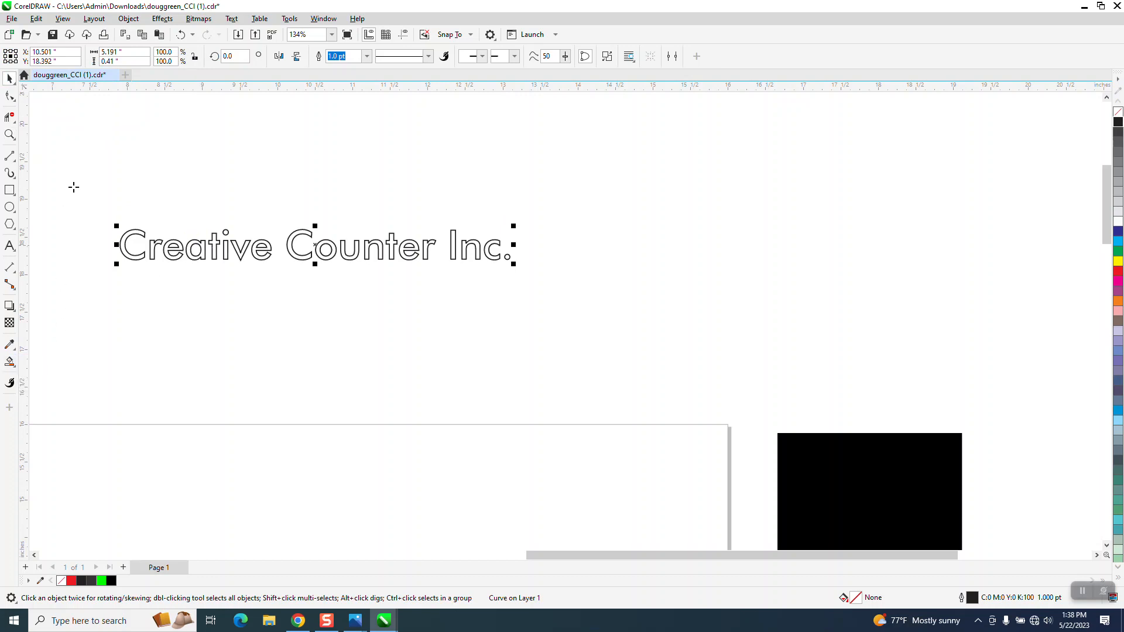
left_click(10, 79)
left_click(1119, 273)
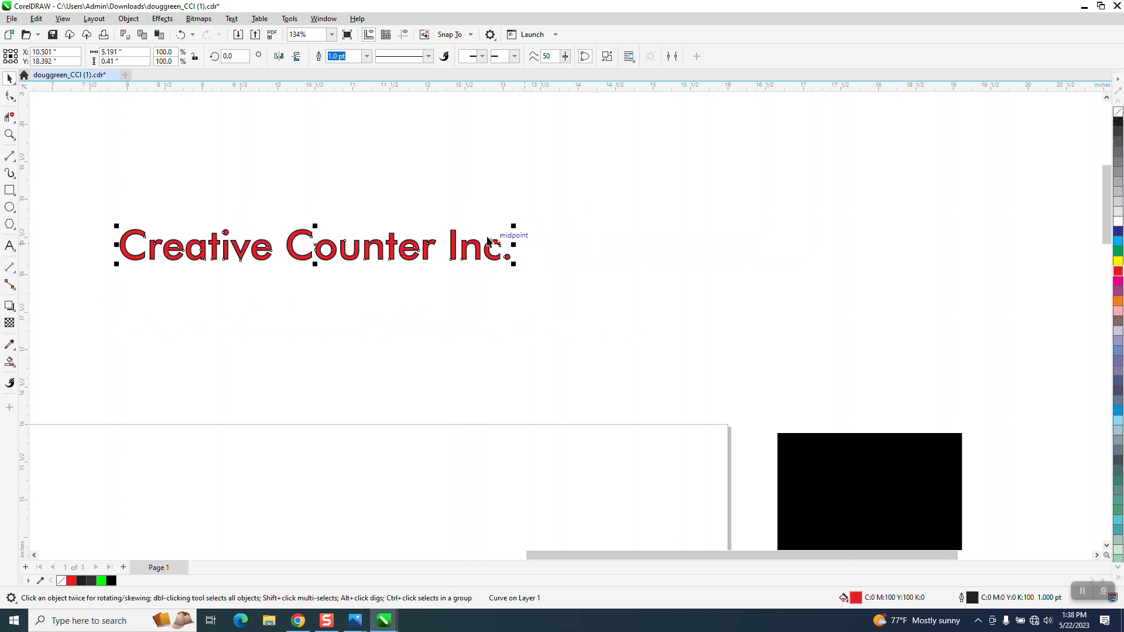
Move the red company name down 8 inches onto the logo's rays and inspect it up close.
scroll(422, 252, "down", 5)
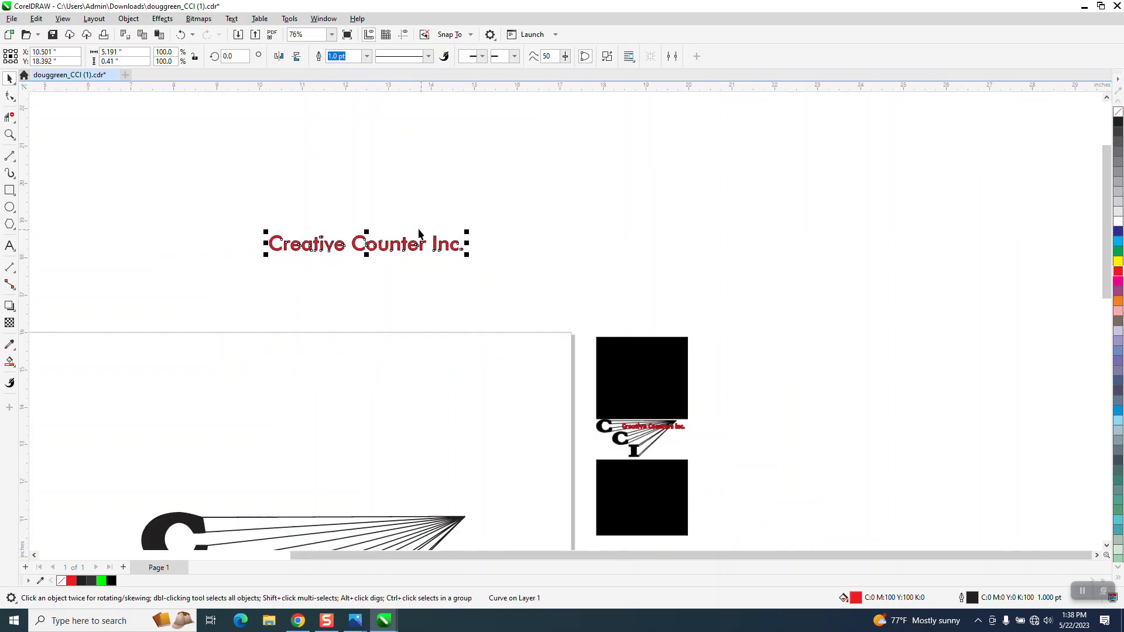
key("e")
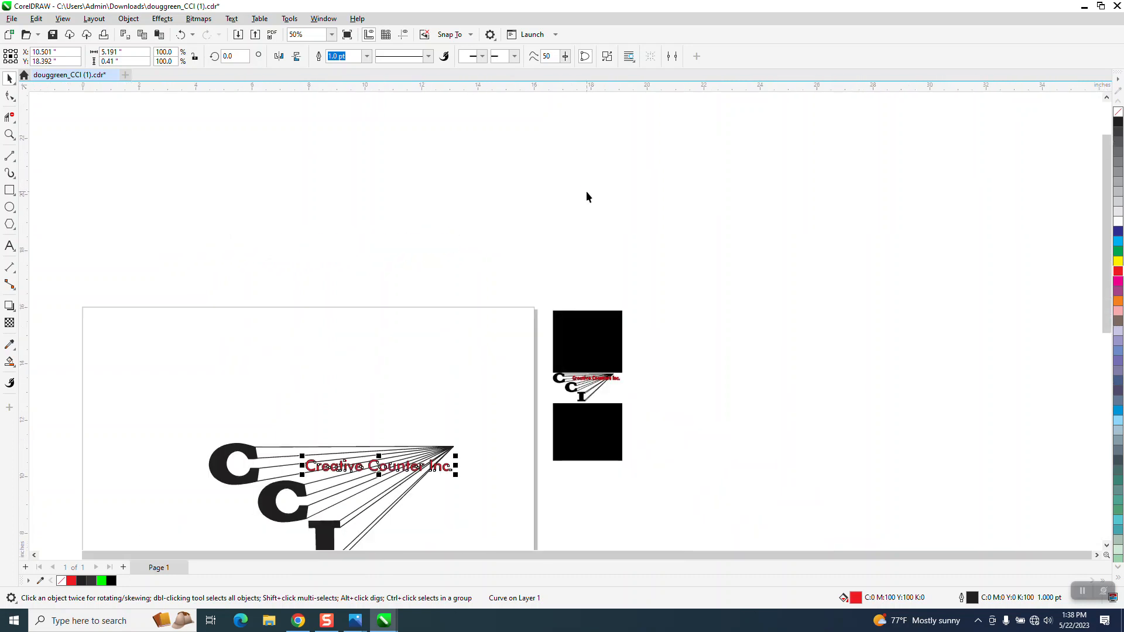
left_click(11, 136)
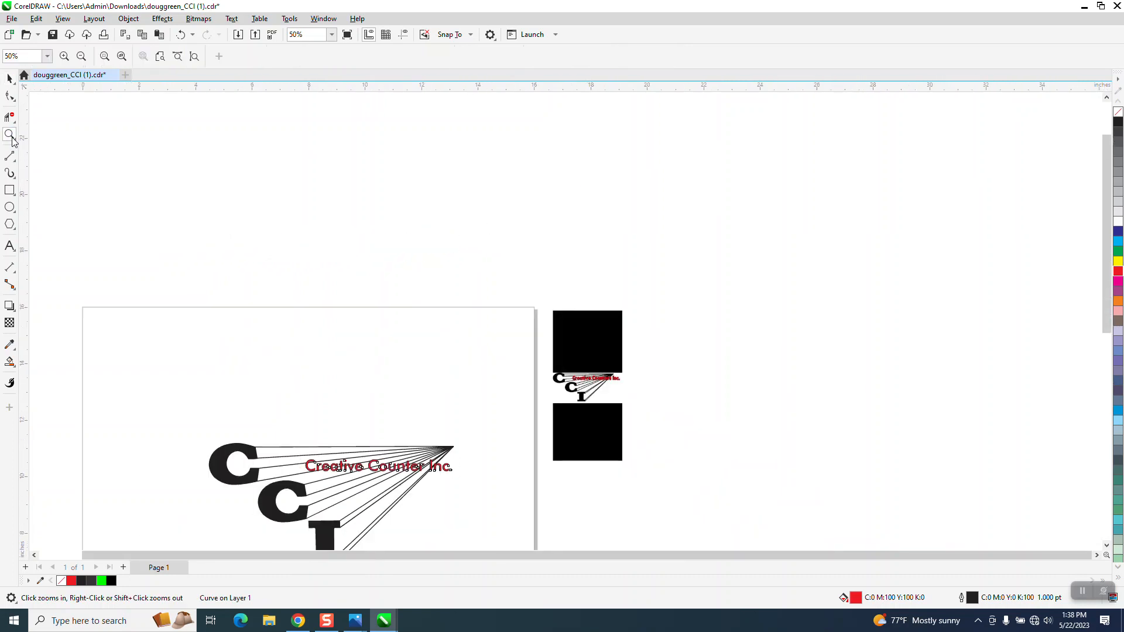
left_click_drag(217, 422, 538, 532)
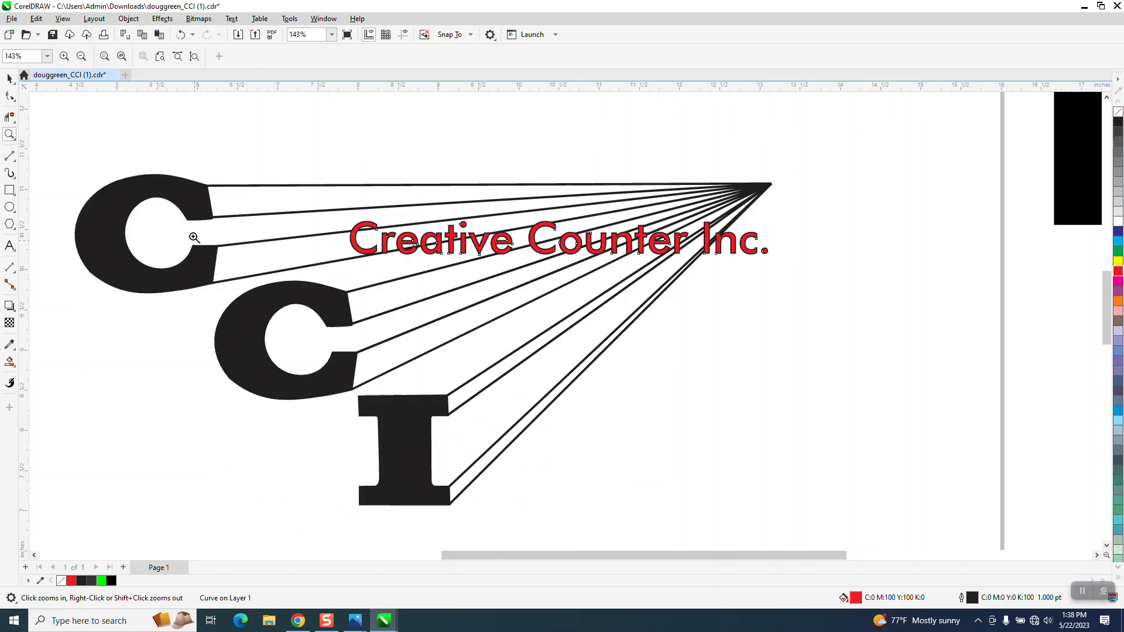
left_click(9, 78)
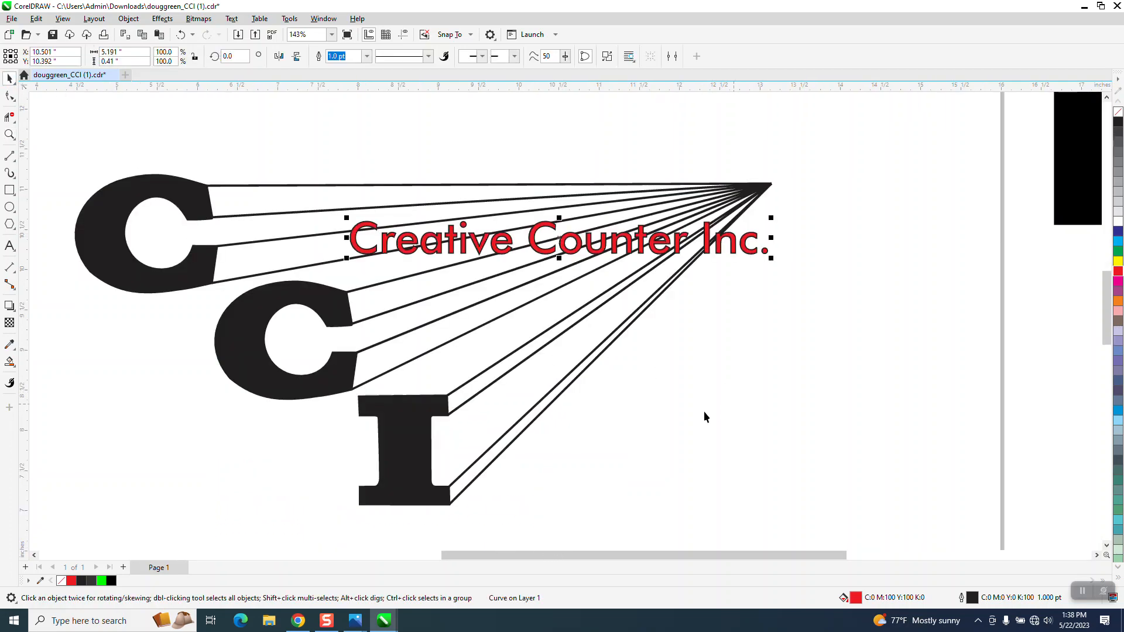
scroll(702, 411, "down", 2)
left_click(740, 356)
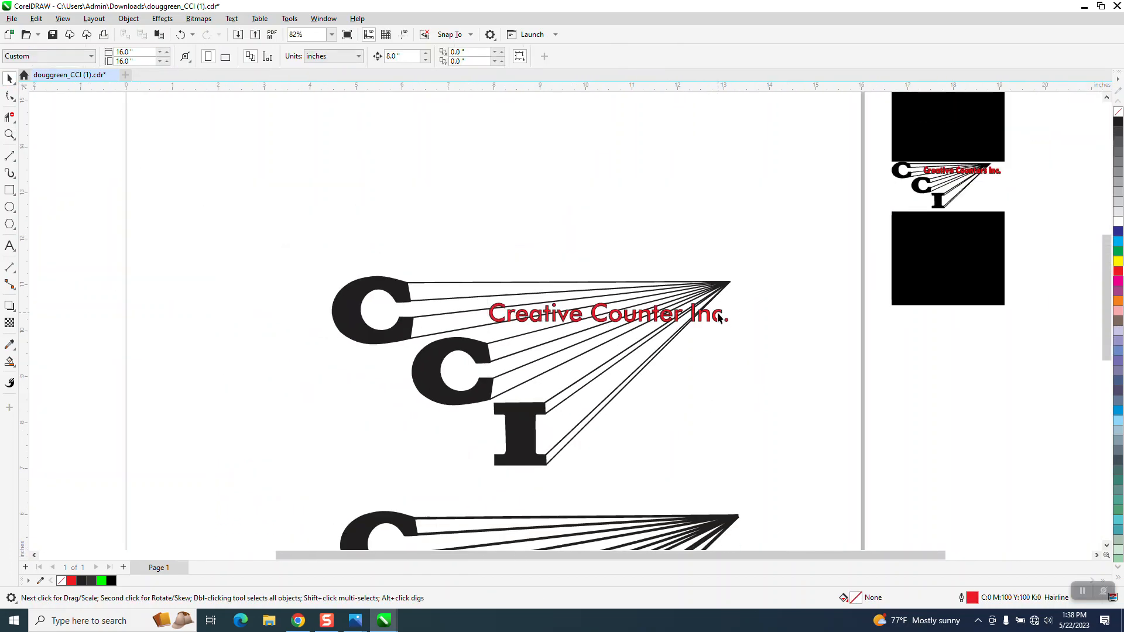
Move the red company name back up 8 inches above the page and undo its red fill.
left_click(719, 319)
key("Delete")
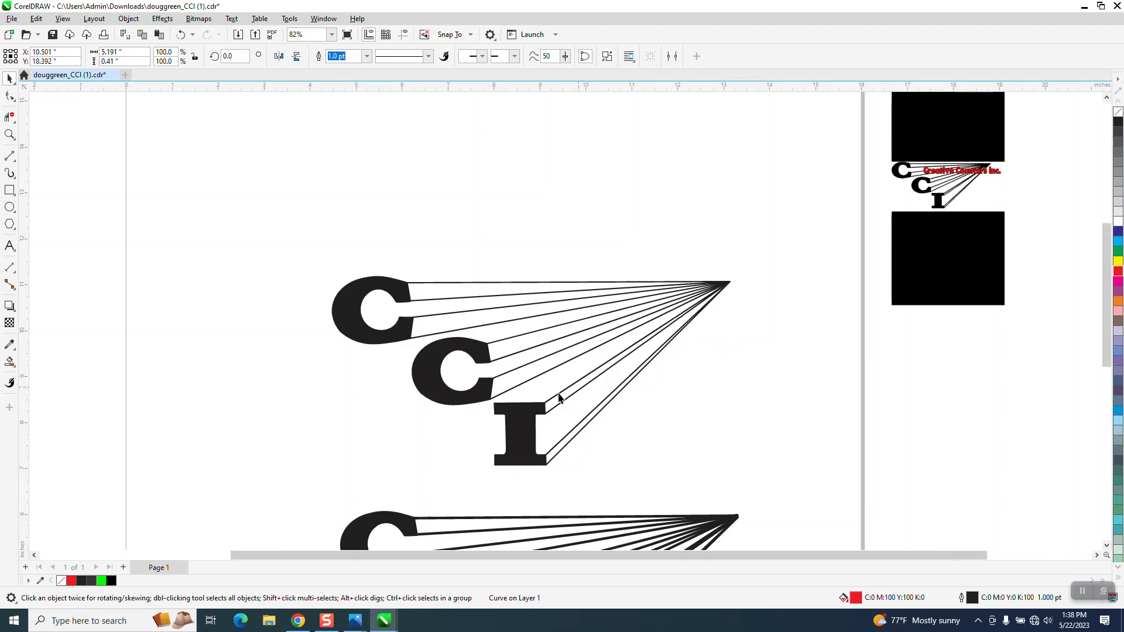
scroll(559, 398, "down", 2)
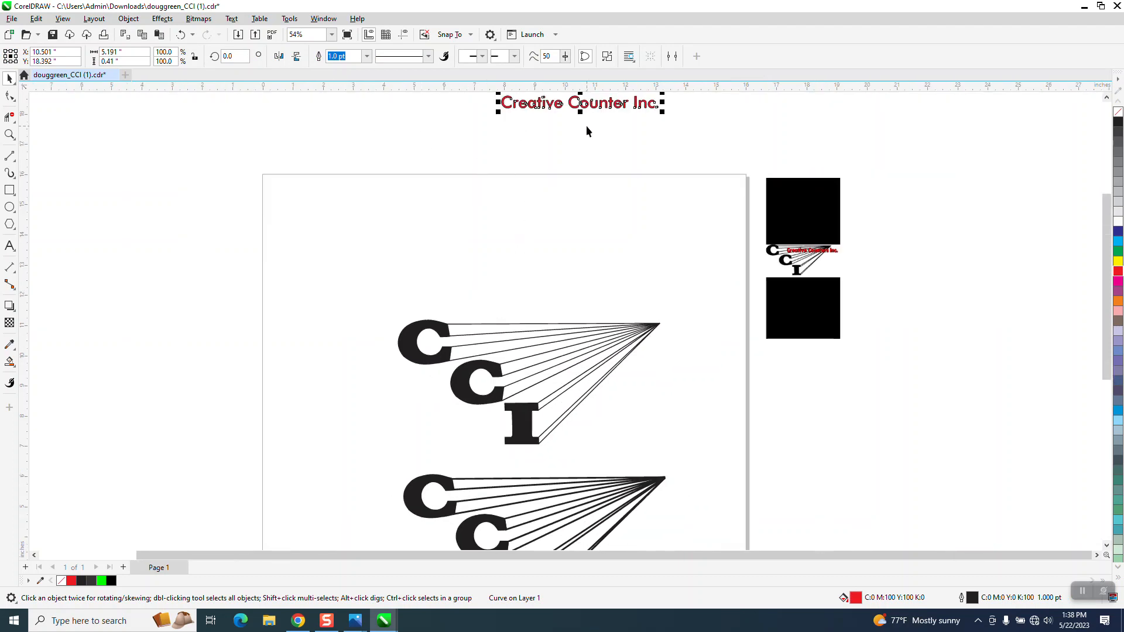
left_click(9, 135)
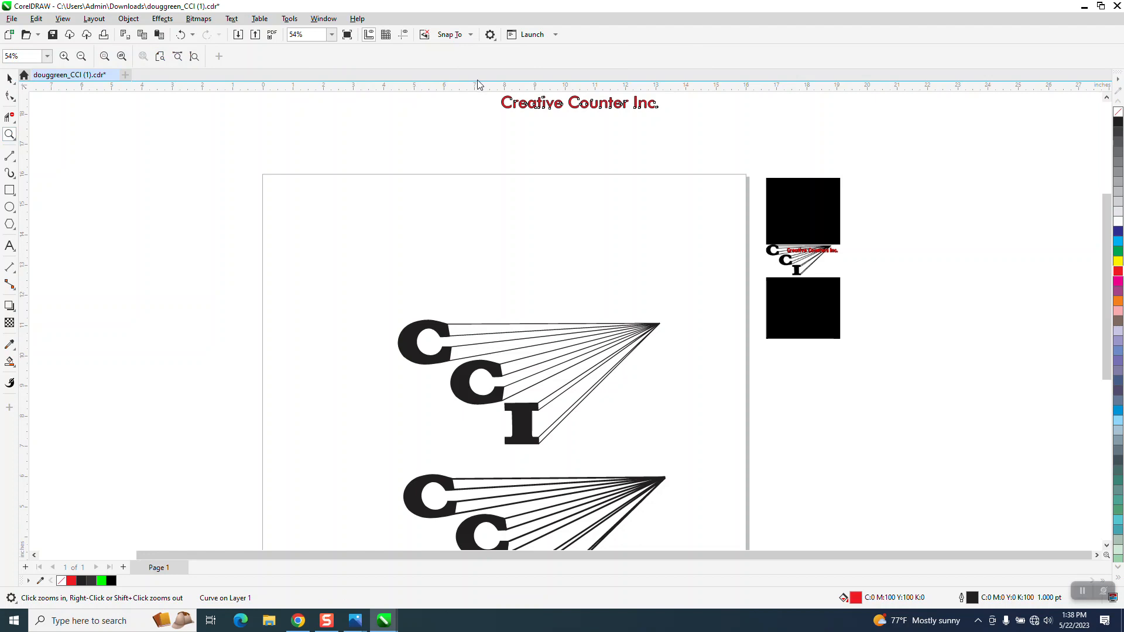
left_click(181, 35)
left_click(181, 35)
left_click(182, 36)
left_click(182, 35)
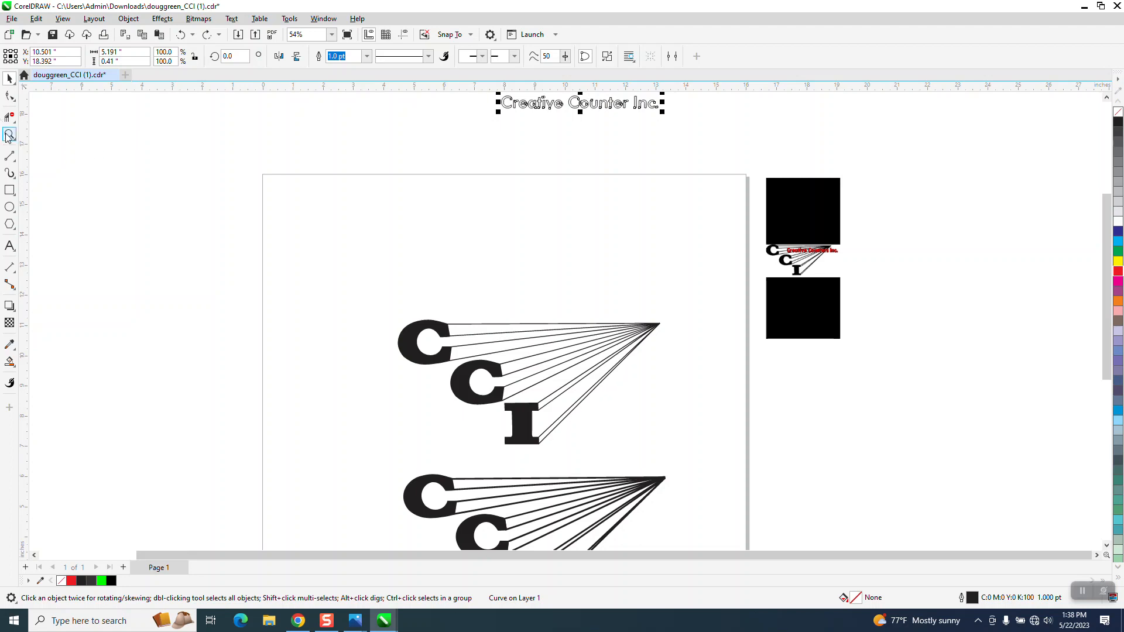
Deselect the outlined company name and set the nudge distance to 4 inches.
left_click(10, 361)
scroll(389, 253, "down", 3)
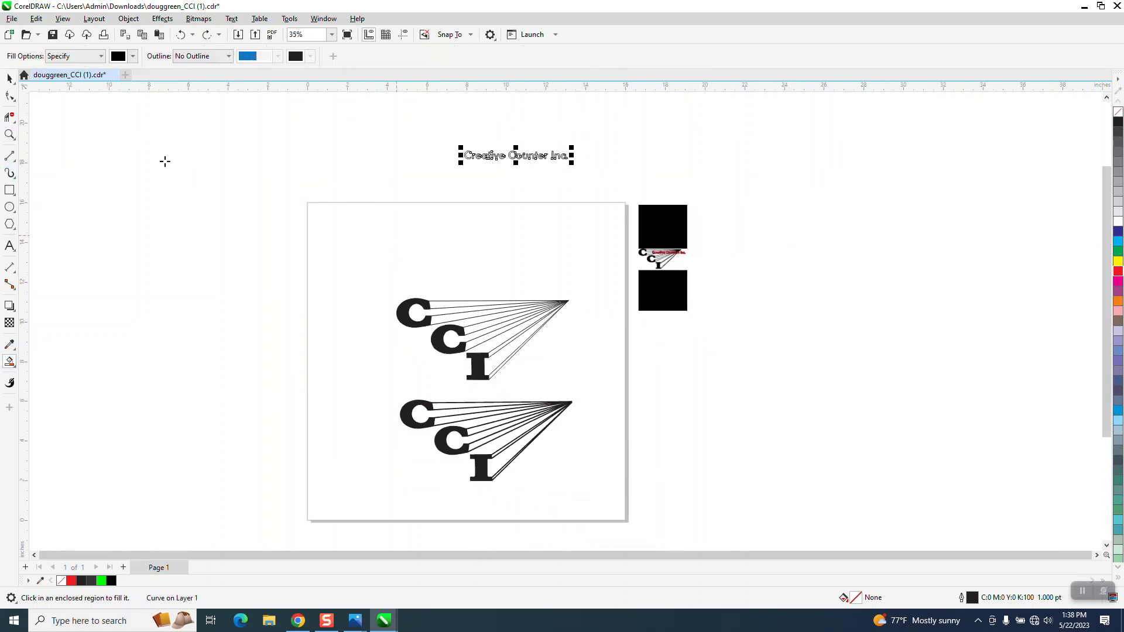
left_click(9, 135)
left_click_drag(454, 146, 613, 202)
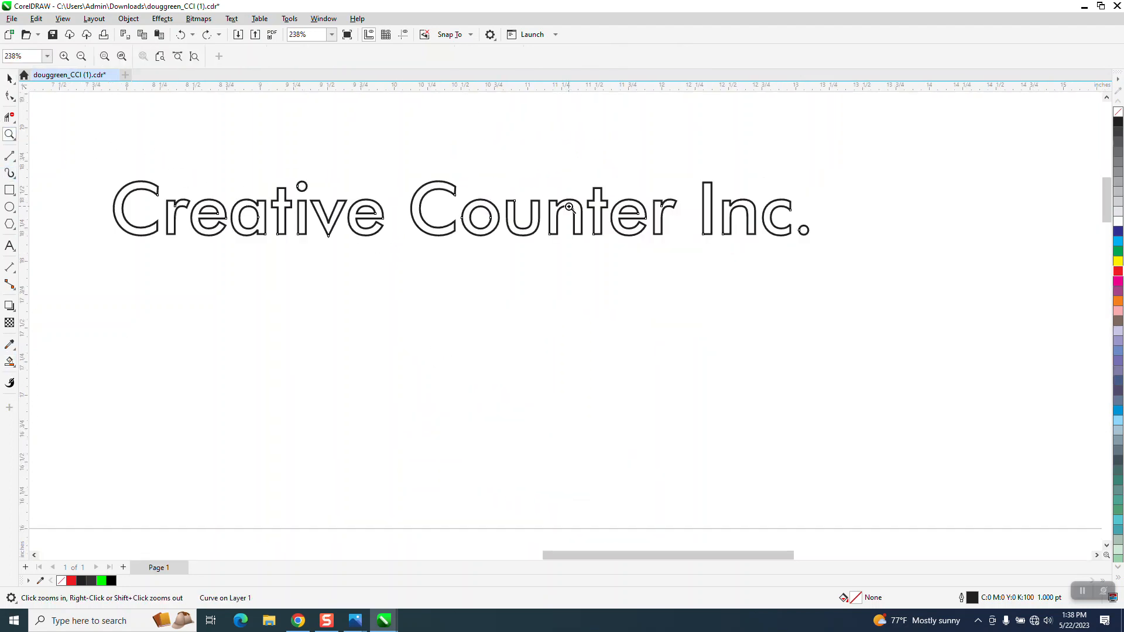
left_click(9, 78)
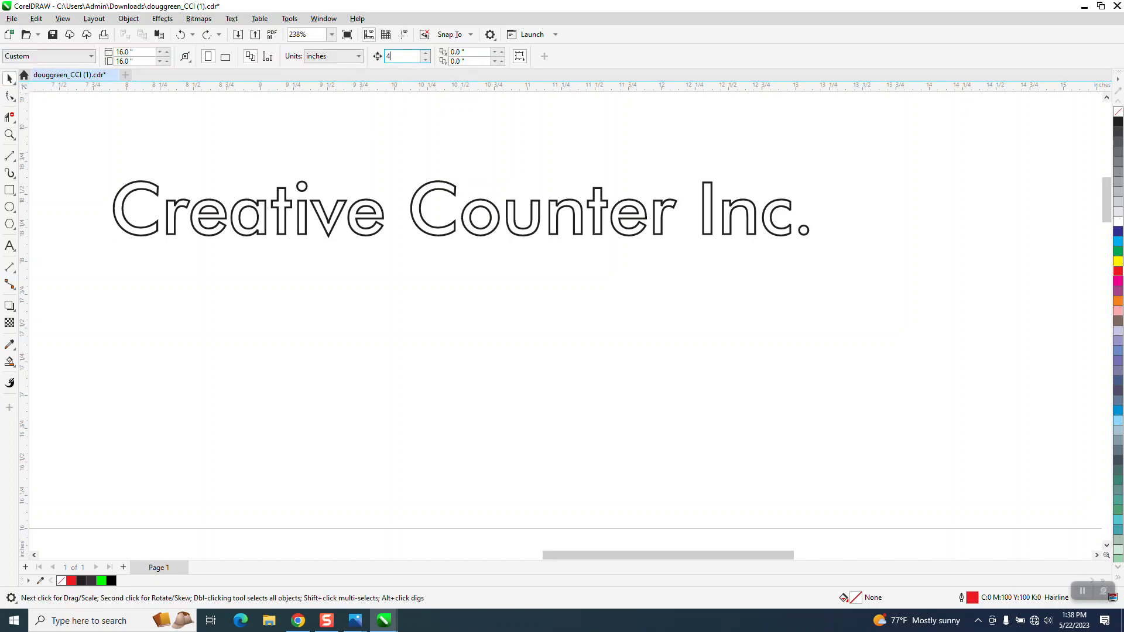
Create red, outline-free Smart Fill copies of the letters in "Creative", moving each copy down 4 inches.
left_click(9, 362)
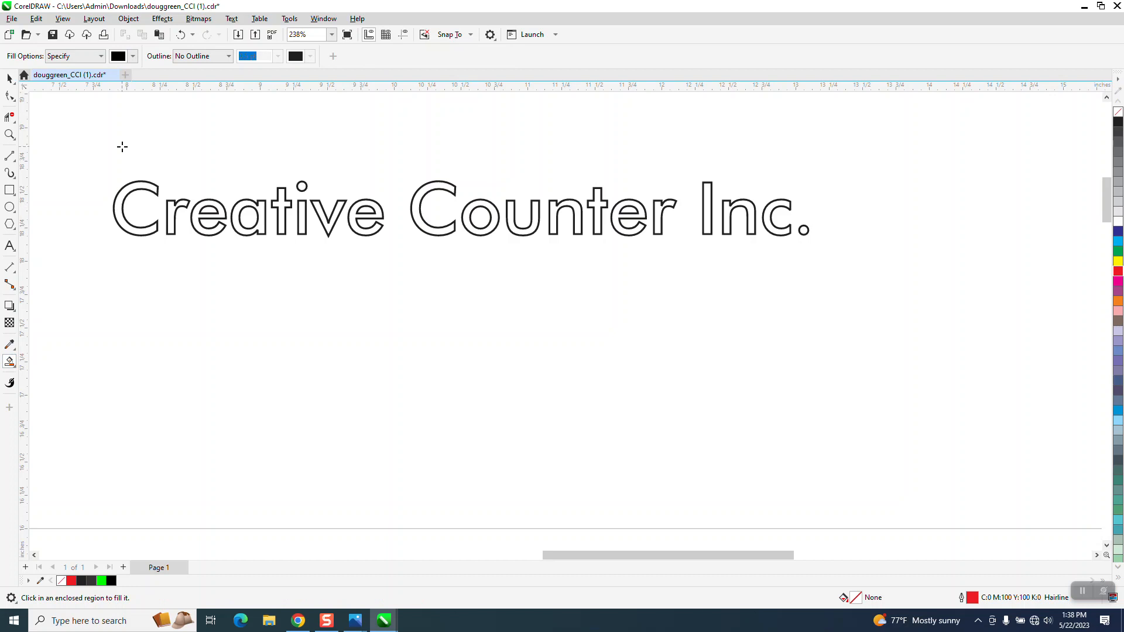
left_click(134, 58)
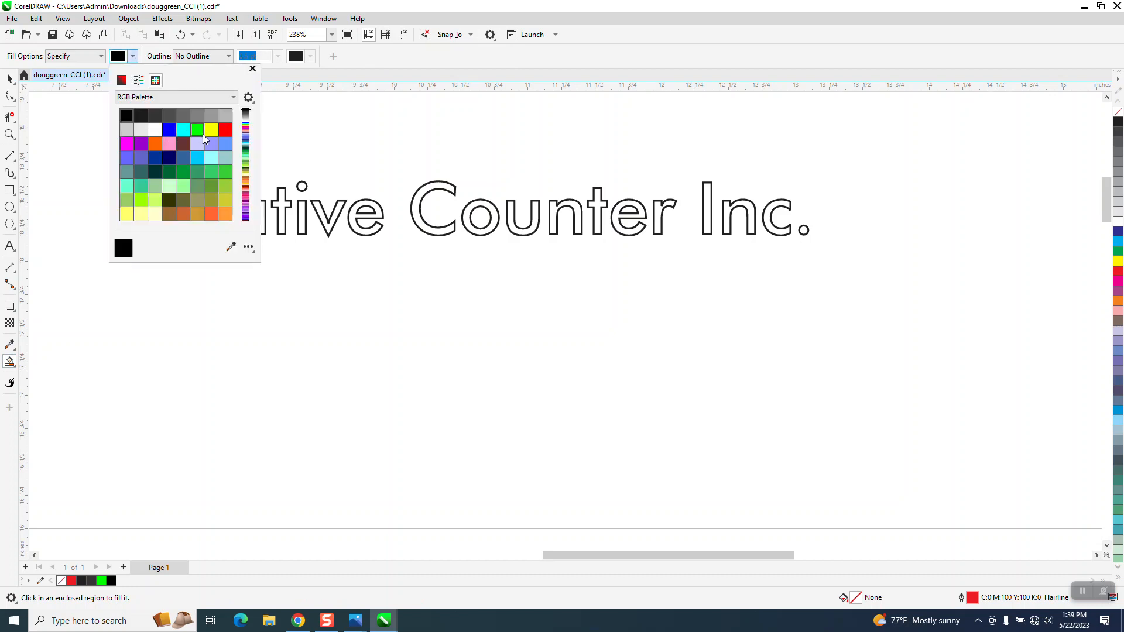
left_click(226, 130)
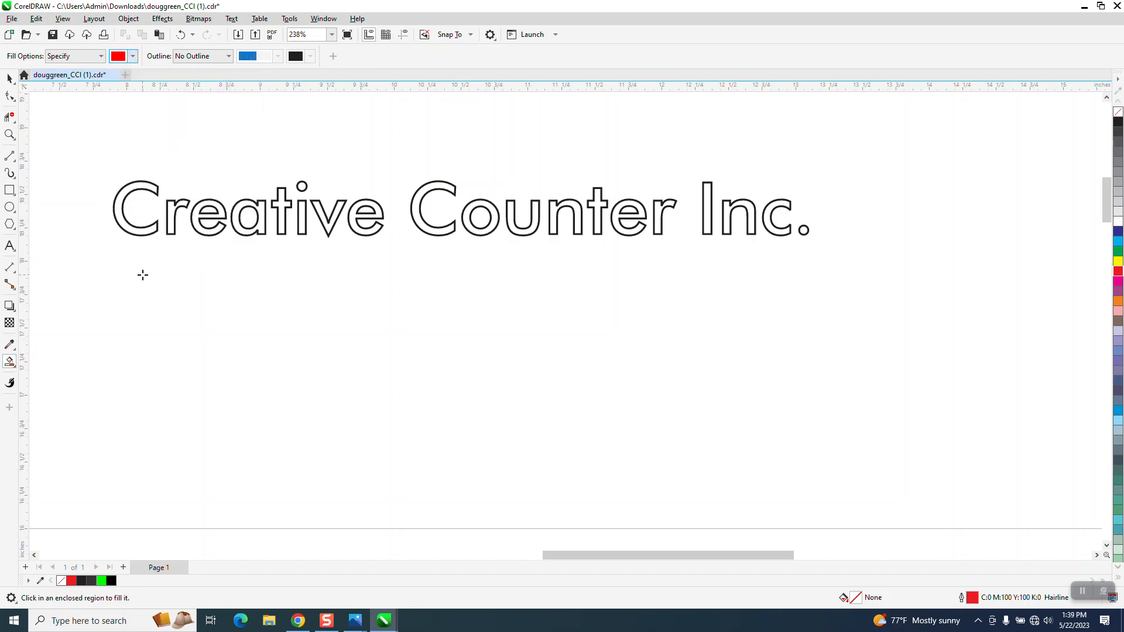
left_click(122, 218)
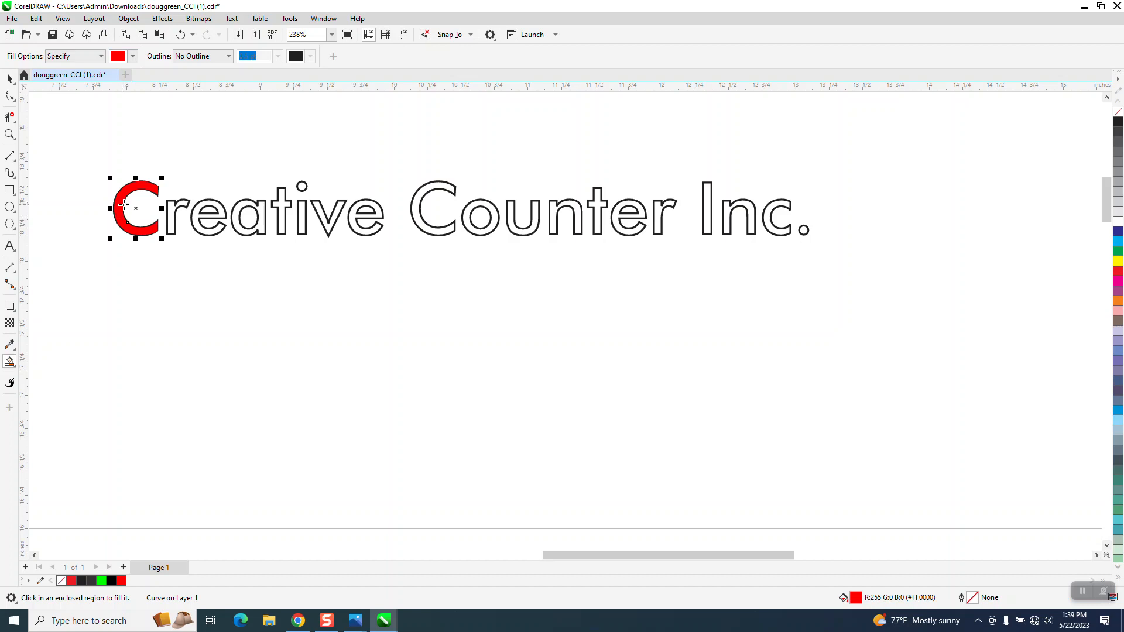
key("ctrl+z")
left_click(170, 210)
key("ctrl+z")
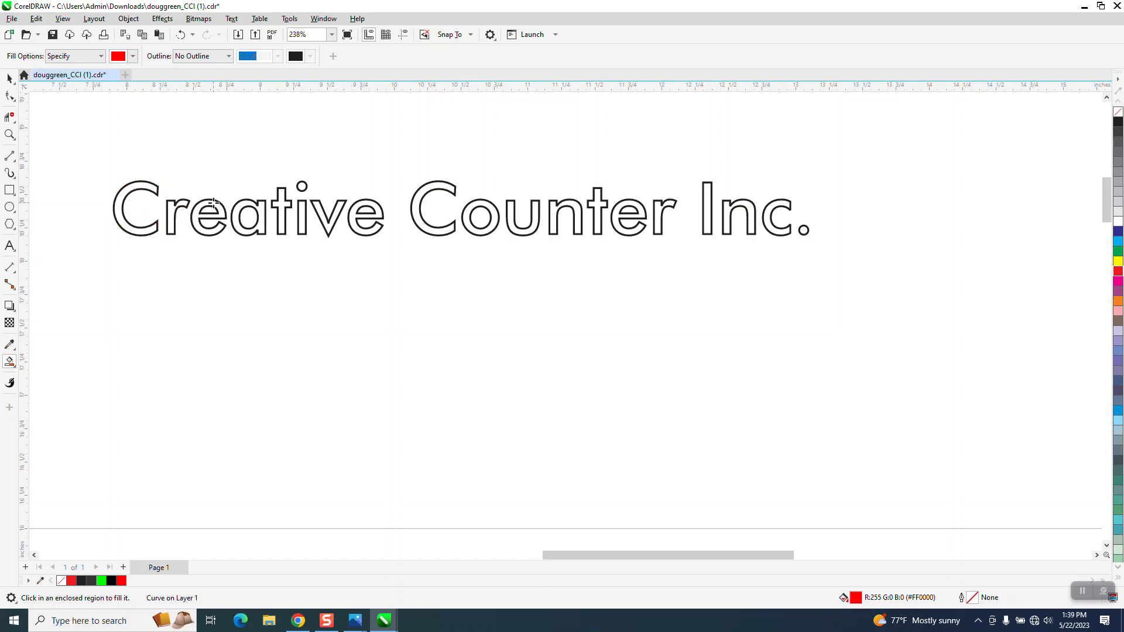
left_click(261, 209)
key("ctrl+z")
left_click(287, 199)
key("ctrl+z")
left_click(319, 210)
key("ctrl+z")
left_click(377, 211)
key("ctrl+z")
Create red Smart Fill copies of the letters in "Counter", moving each copy down 4 inches.
left_click(493, 210)
key("ctrl+z")
left_click(513, 215)
key("ctrl+z")
left_click(600, 204)
key("ctrl+z")
left_click(644, 209)
key("ctrl+z")
left_click(657, 215)
key("ctrl+z")
Create red Smart Fill copies of the letters and period in "Inc.", moving each copy down 4 inches.
left_click(711, 216)
key("ctrl+z")
left_click(728, 220)
key("ctrl+z")
left_click(769, 219)
key("ctrl+z")
Group all the red letter copies and move the group 4 inches to the left.
scroll(369, 242, "down", 5)
left_click(9, 78)
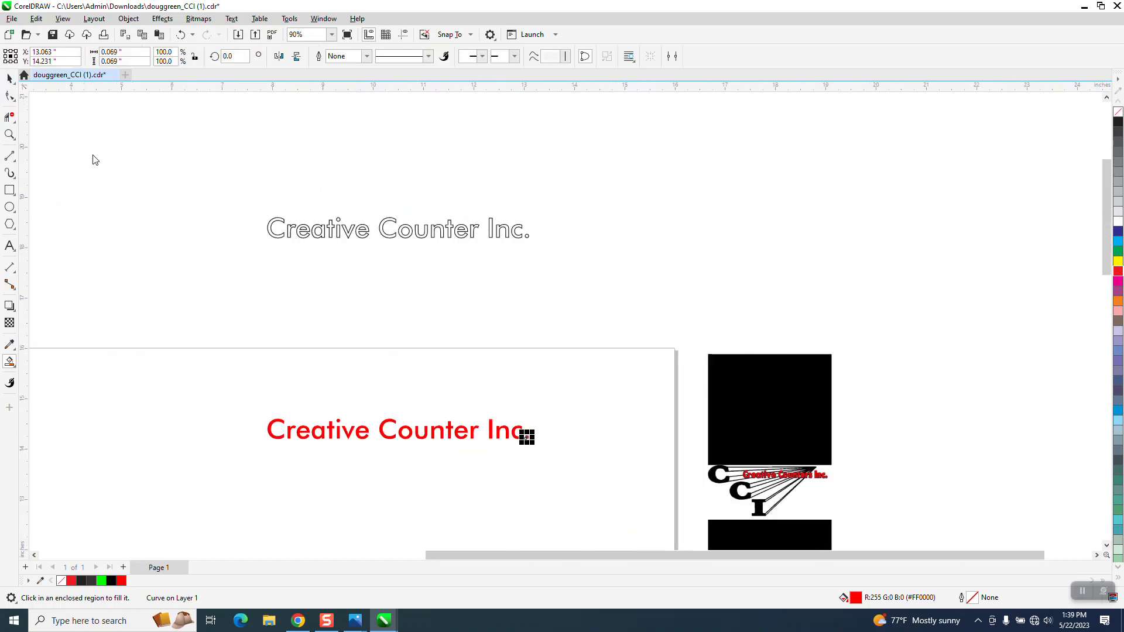
left_click_drag(229, 376, 571, 465)
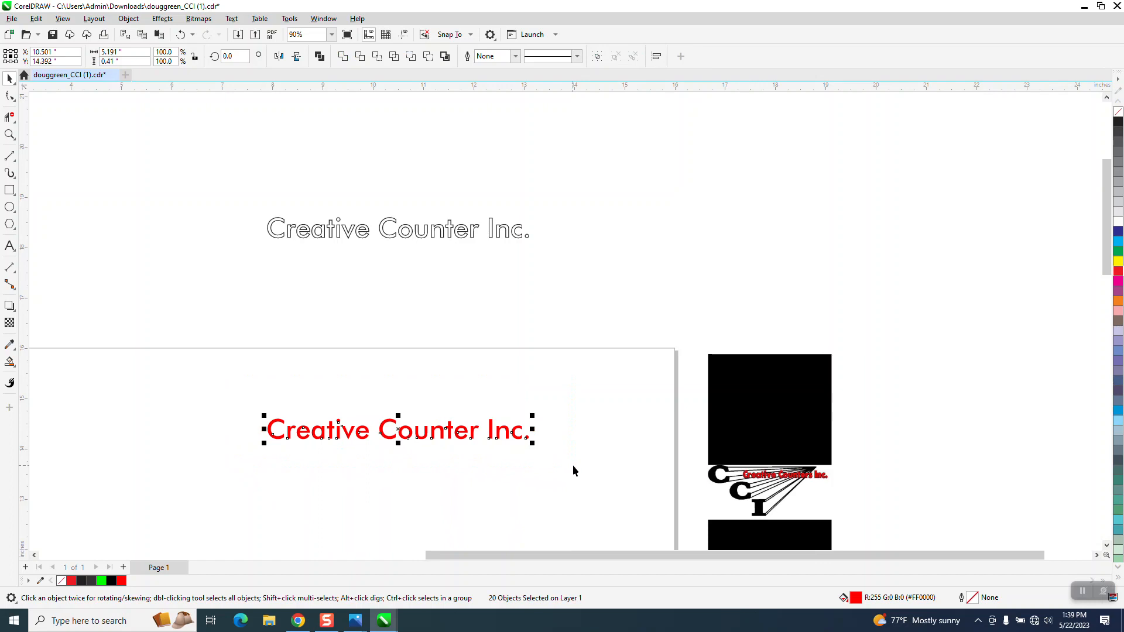
left_click(128, 18)
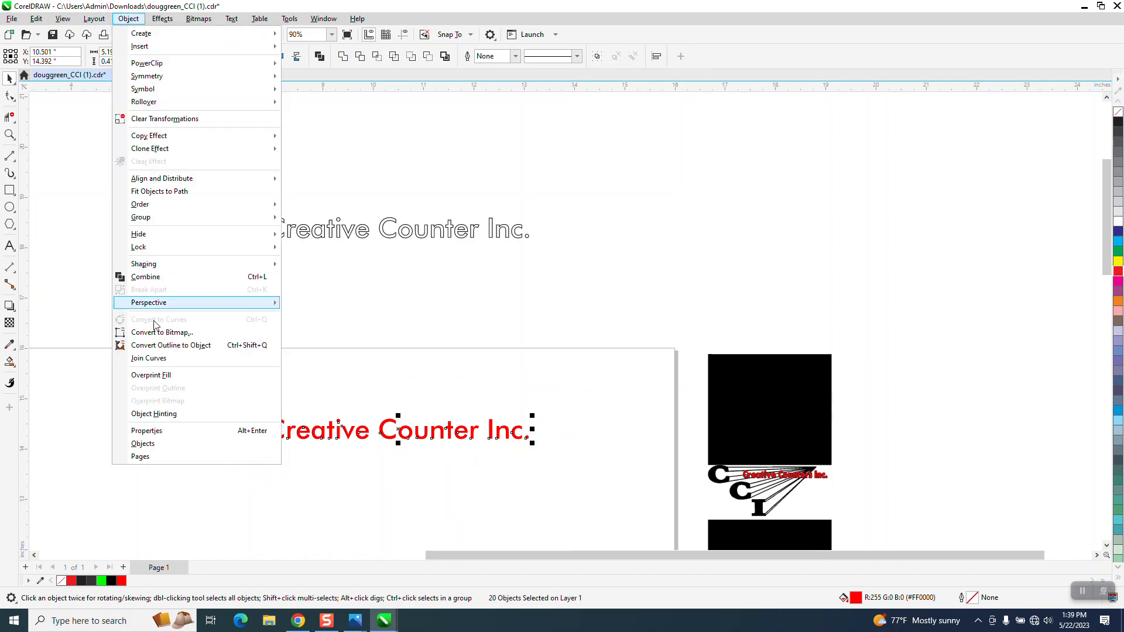
mouse_move(154, 219)
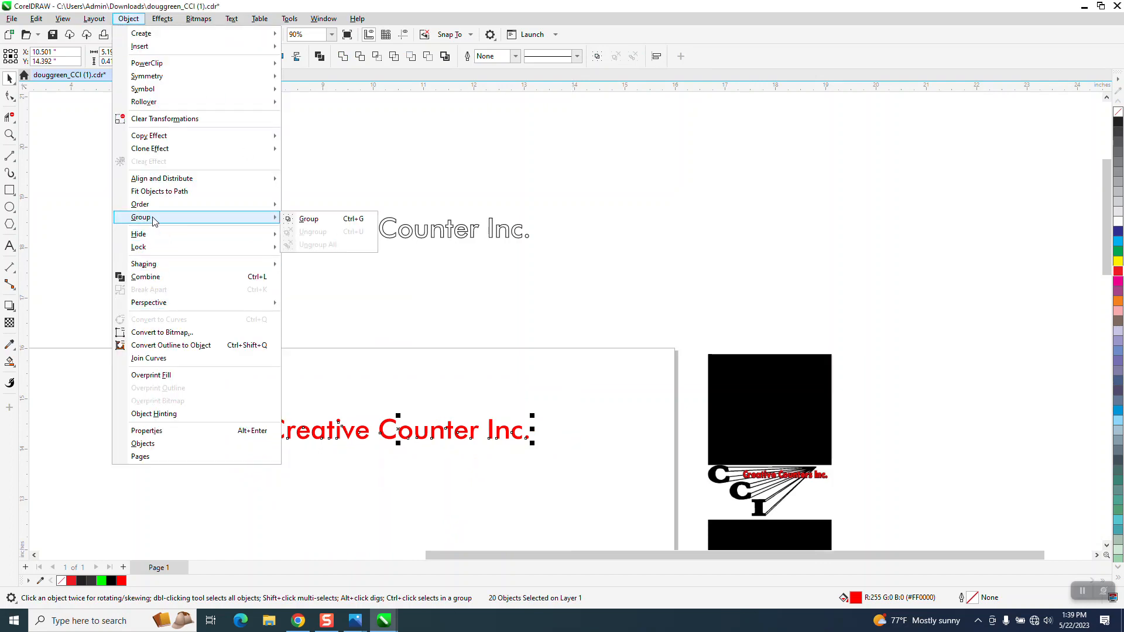
left_click(305, 218)
scroll(318, 228, "down", 2)
key("Left")
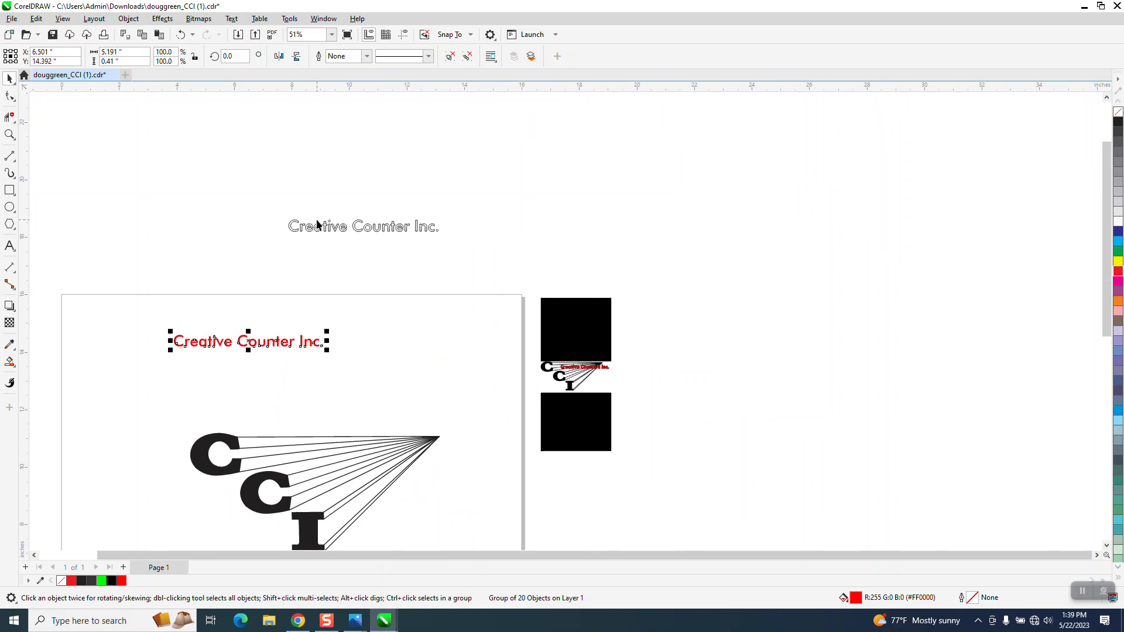
Move the red letter group 4 inches right and 4 inches down, and align the black outline lettering over it by moving it 8 inches down.
key("Right")
key("Down")
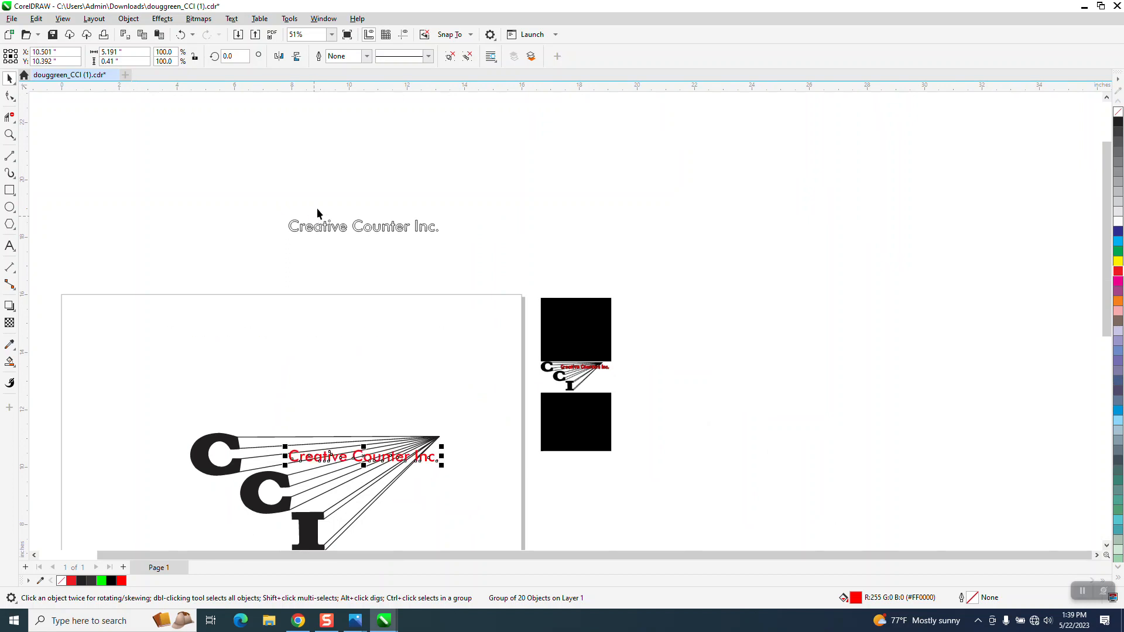
left_click(335, 226)
key("Down")
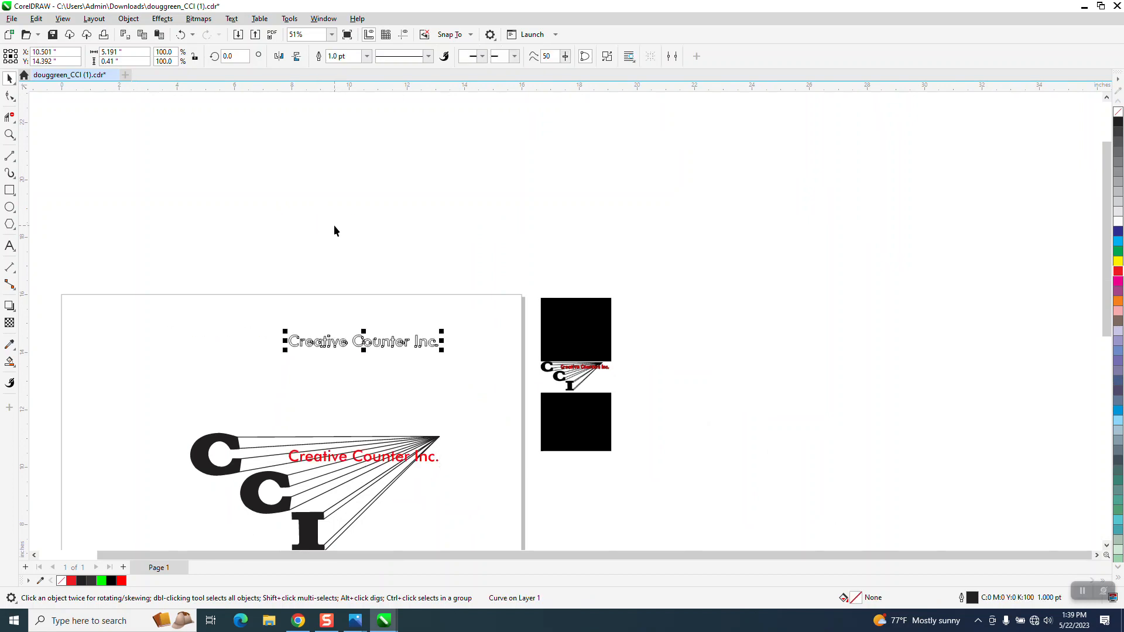
key("Down")
left_click(9, 136)
left_click_drag(196, 405, 510, 526)
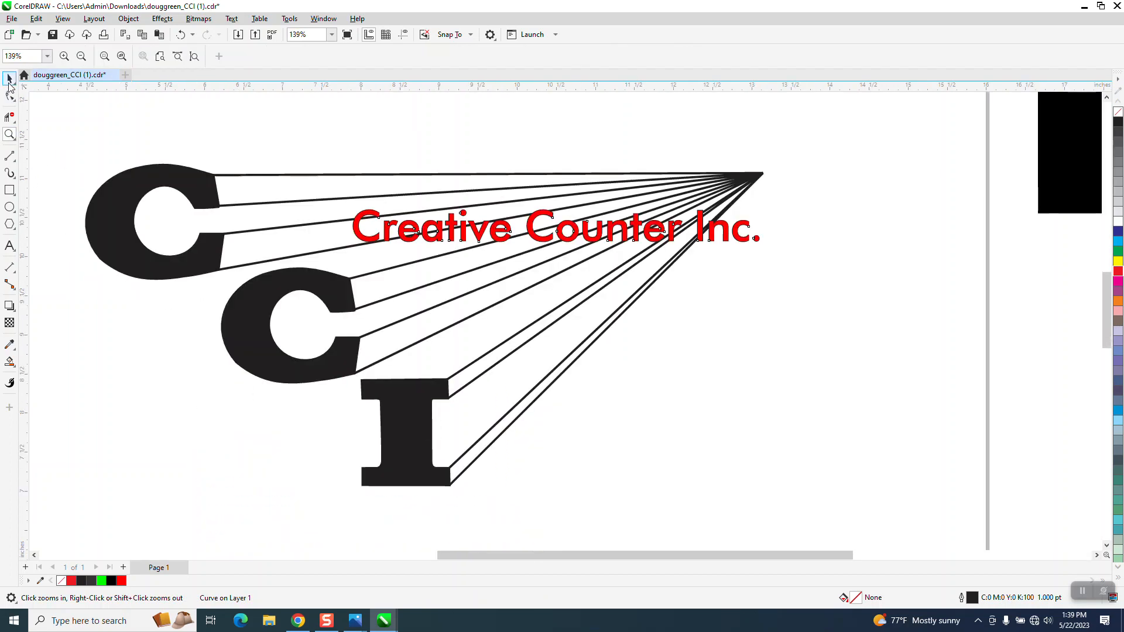
left_click(10, 78)
left_click(127, 117)
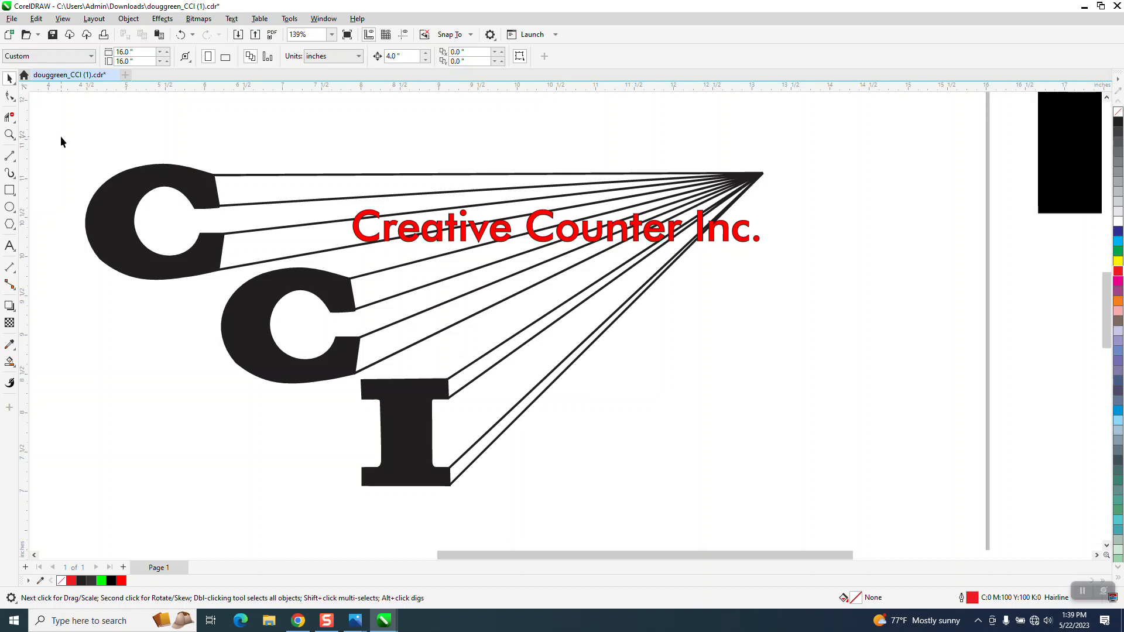
Examine the red, black-outlined lettering over the rays up close and compare the rebuilt logo with the original image.
left_click(10, 134)
left_click_drag(330, 178, 858, 342)
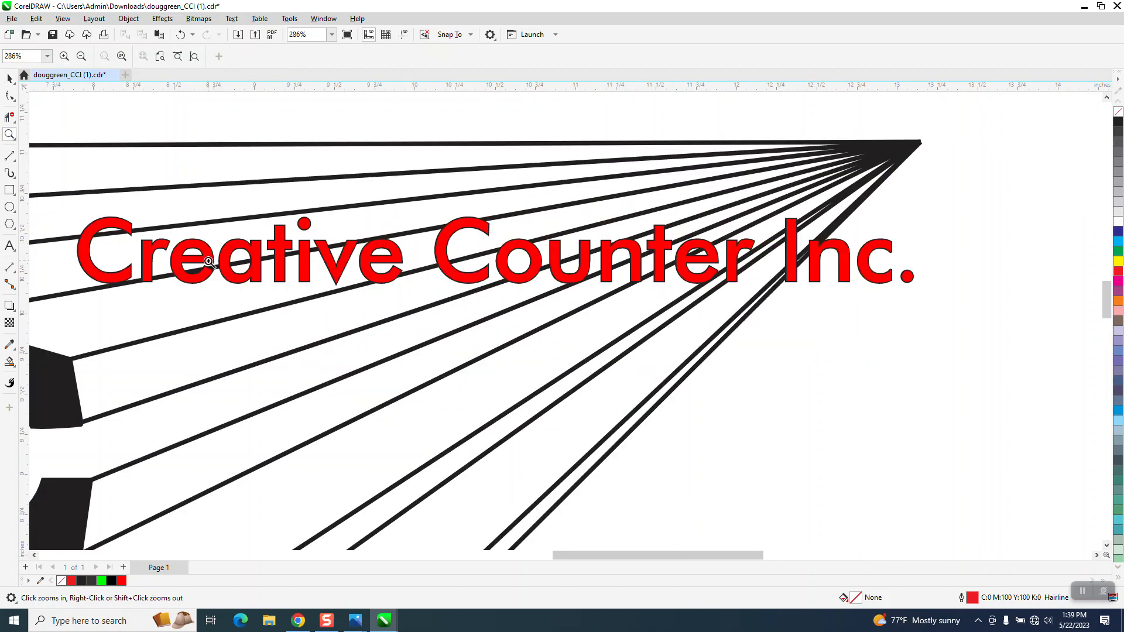
left_click_drag(83, 209, 154, 245)
scroll(486, 253, "down", 5)
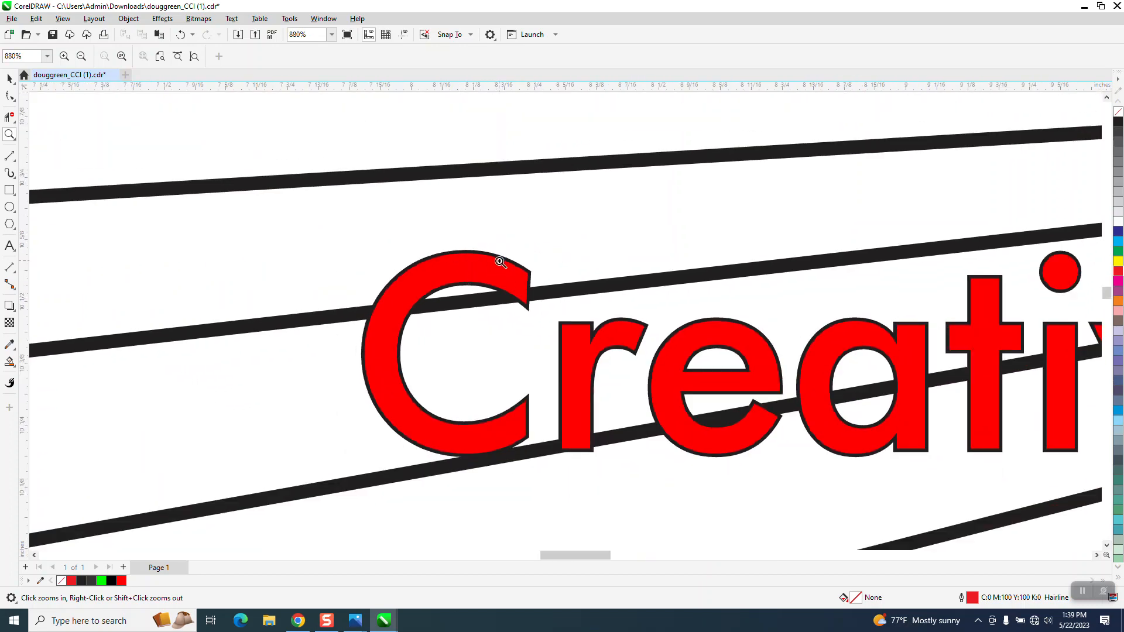
scroll(475, 267, "down", 2)
scroll(453, 249, "down", 3)
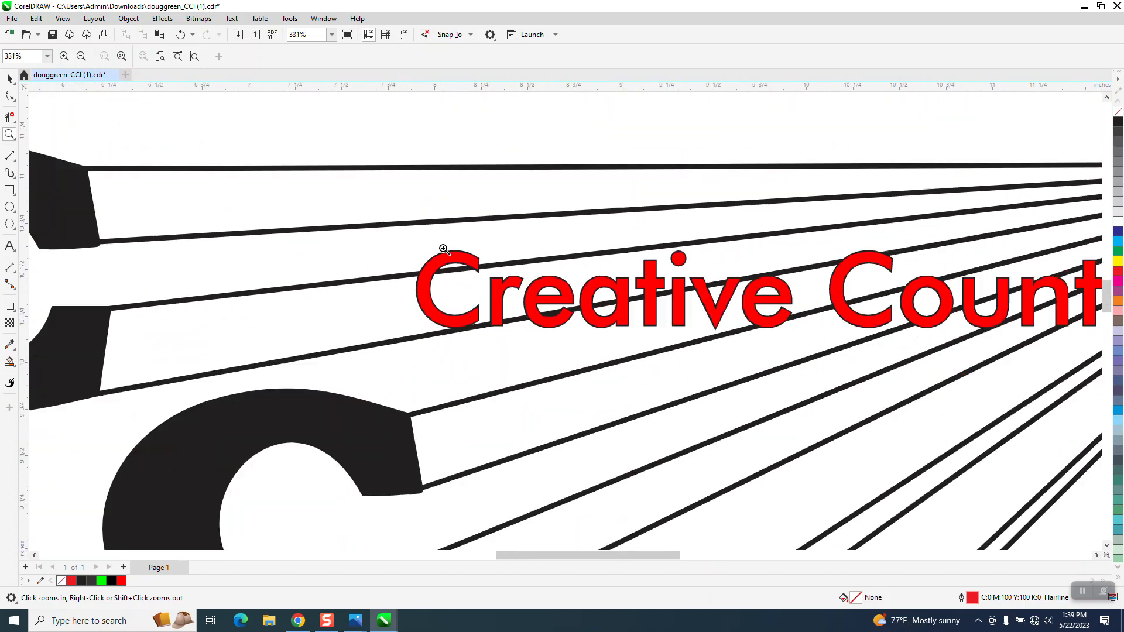
scroll(439, 249, "down", 1)
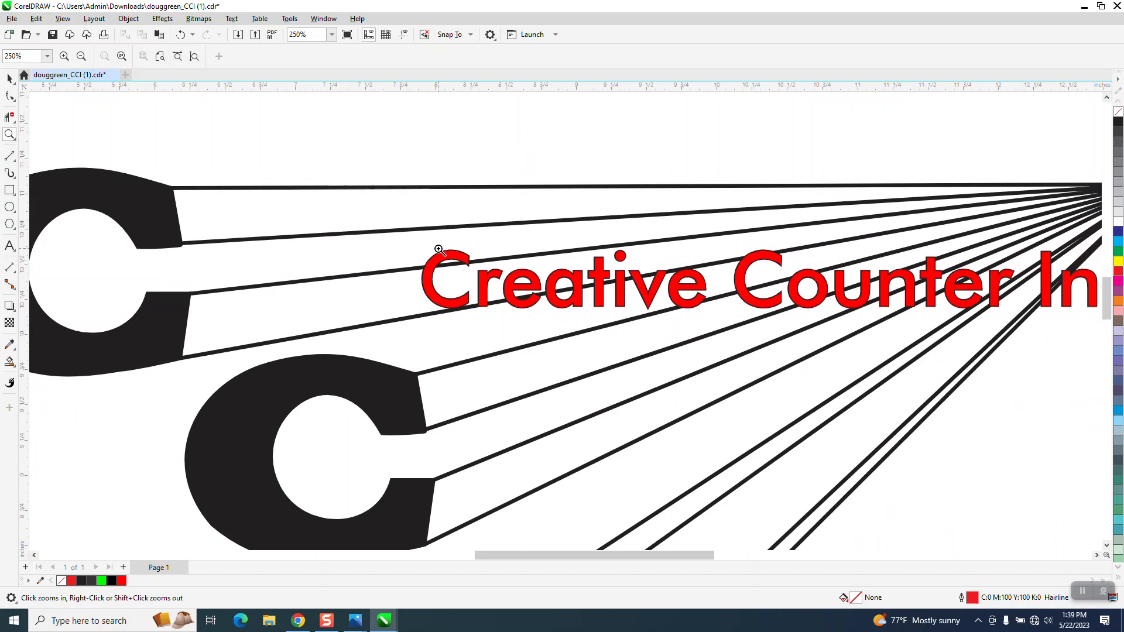
scroll(439, 249, "down", 2)
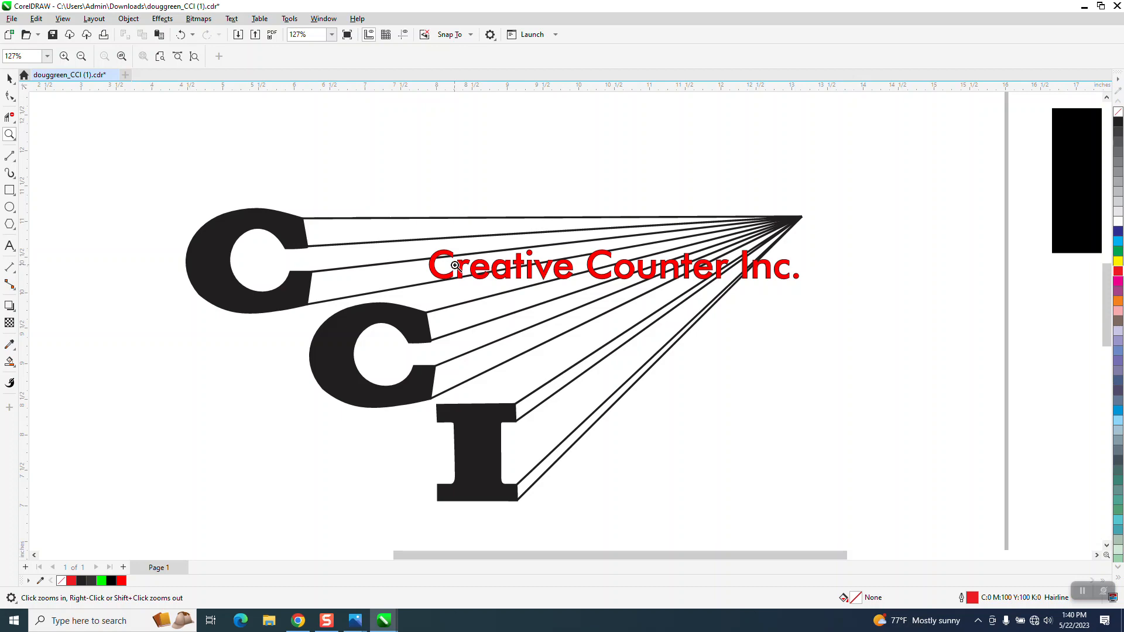
scroll(448, 265, "down", 1)
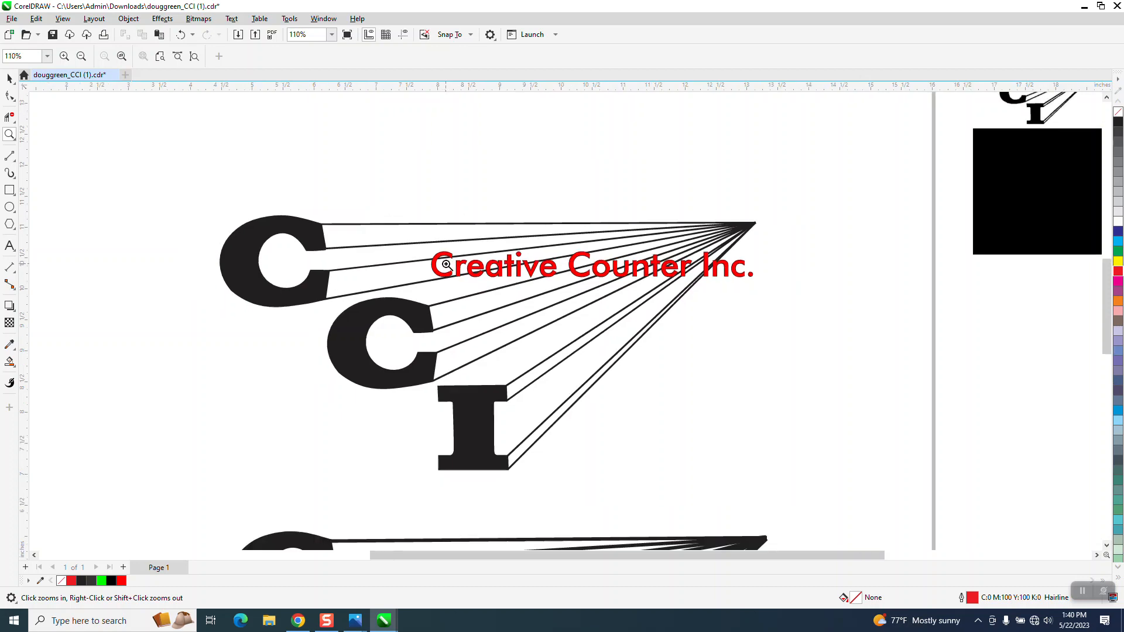
scroll(443, 265, "down", 4)
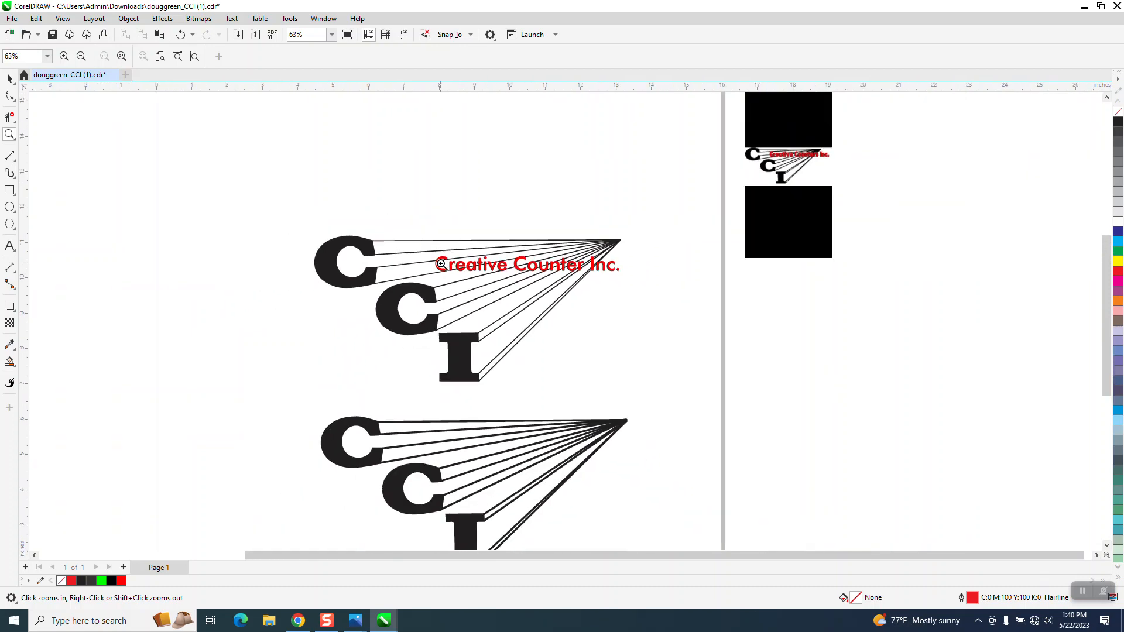
left_click_drag(741, 143, 848, 198)
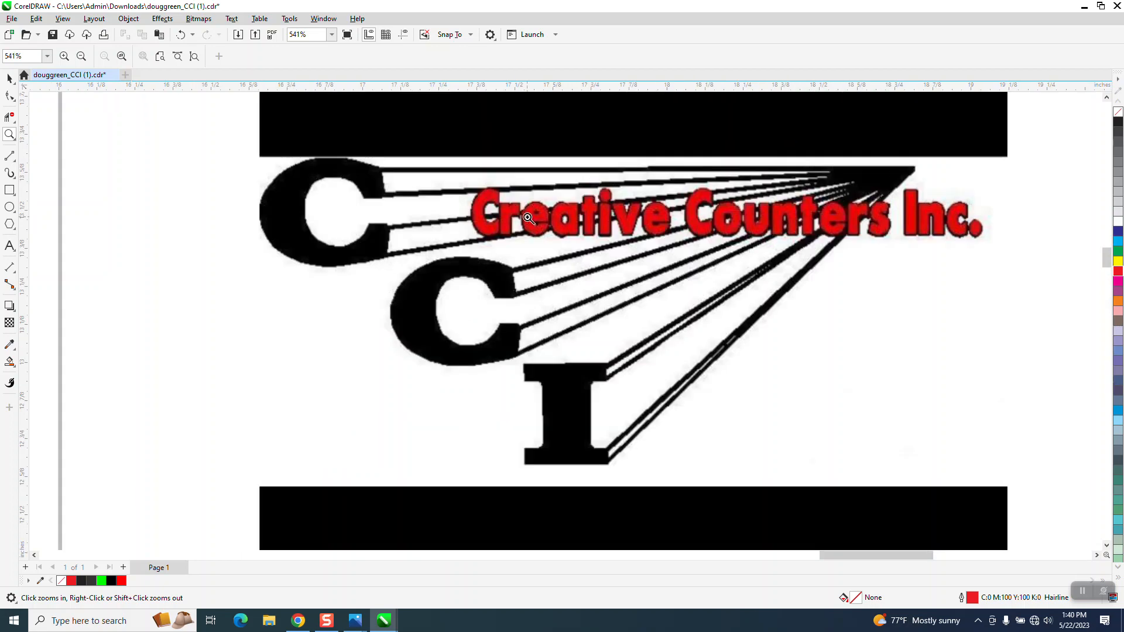
scroll(527, 217, "down", 6)
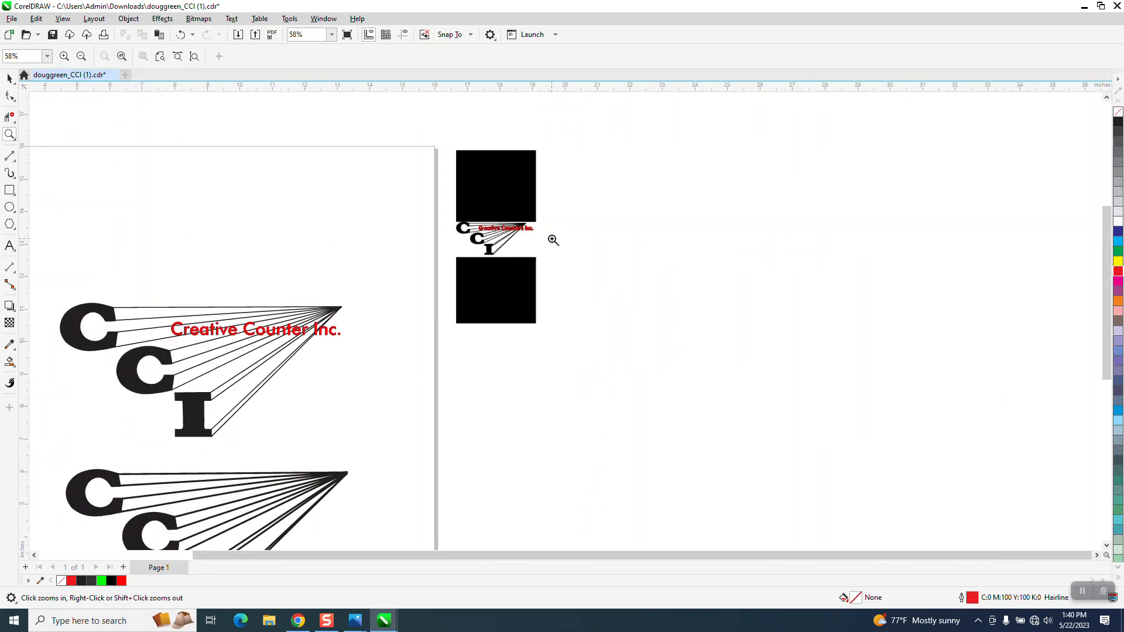
scroll(490, 241, "down", 1)
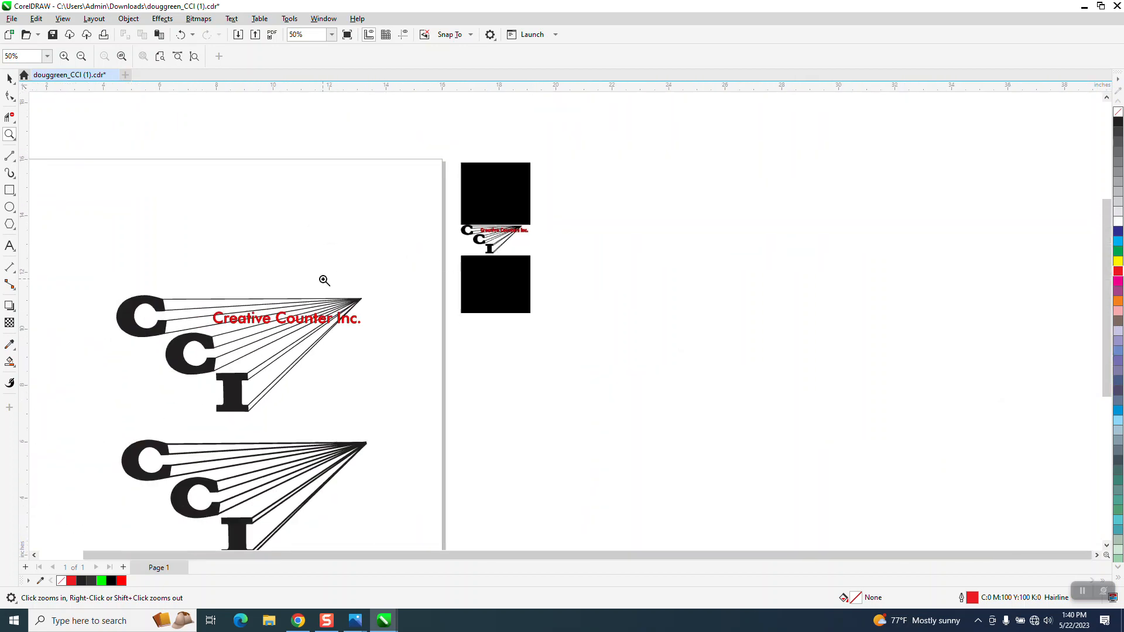
left_click_drag(102, 284, 404, 425)
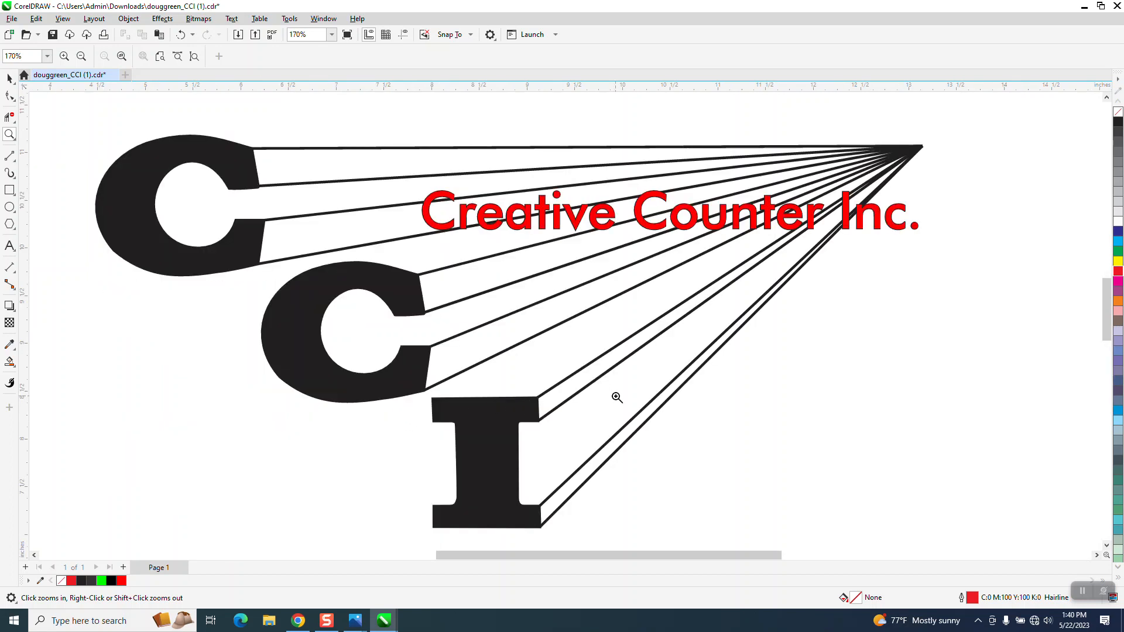